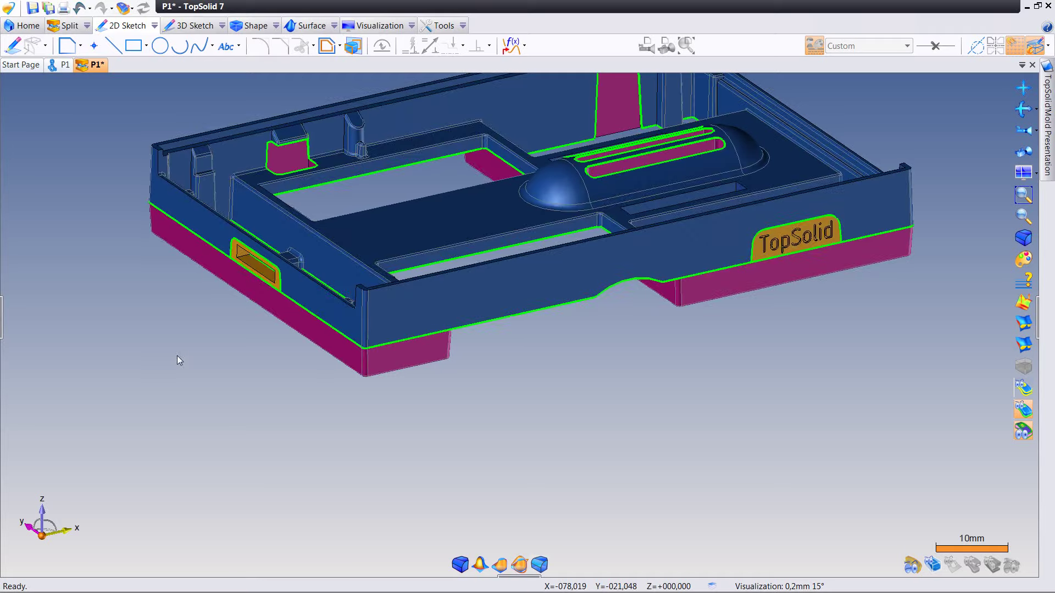
Step: Zoom in and pick the start and end edges on the left side of the insert wall
scroll(168, 298, "up", 2)
scroll(153, 414, "up", 2)
scroll(165, 329, "up", 2)
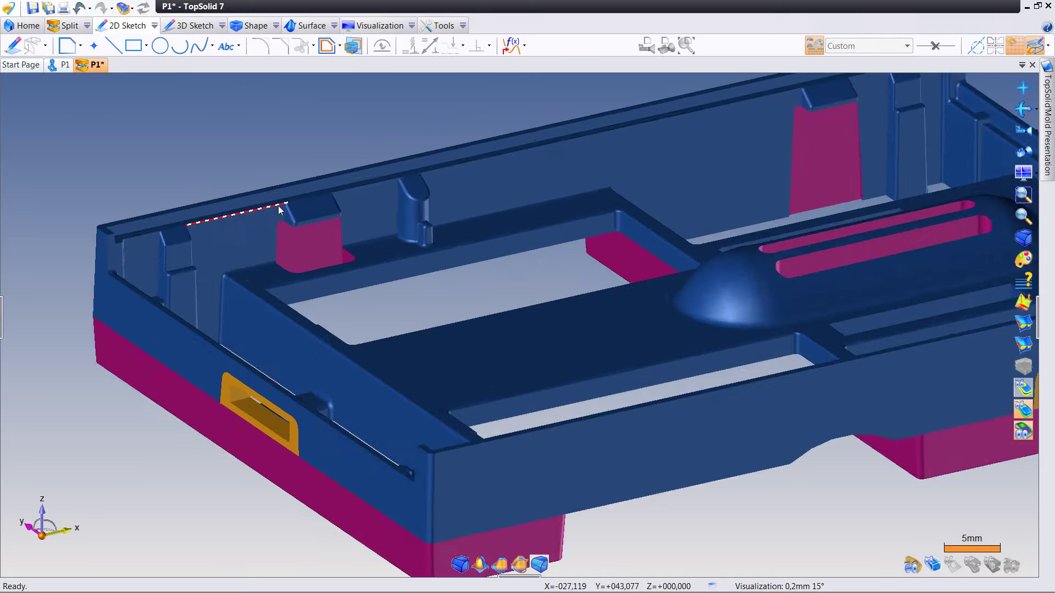
scroll(256, 212, "up", 2)
scroll(256, 212, "up", 1)
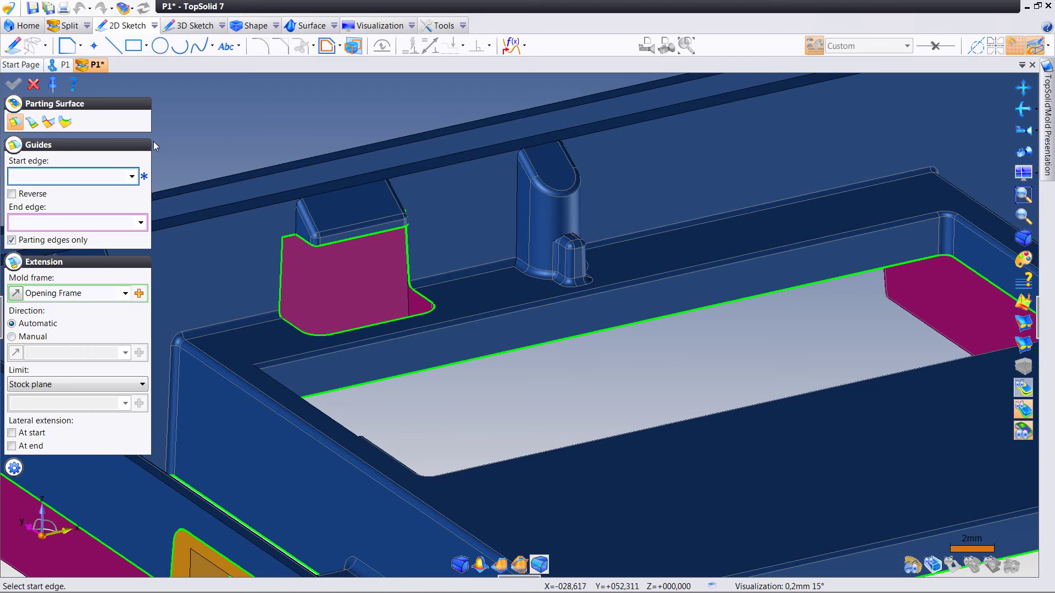
left_click(280, 262)
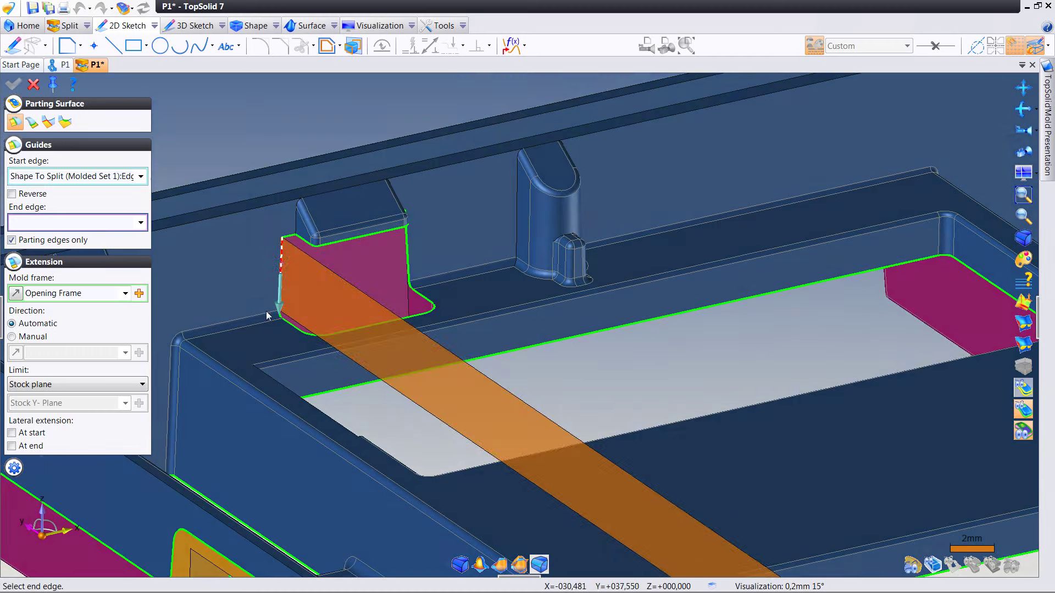
scroll(277, 307, "up", 2)
left_click(282, 305)
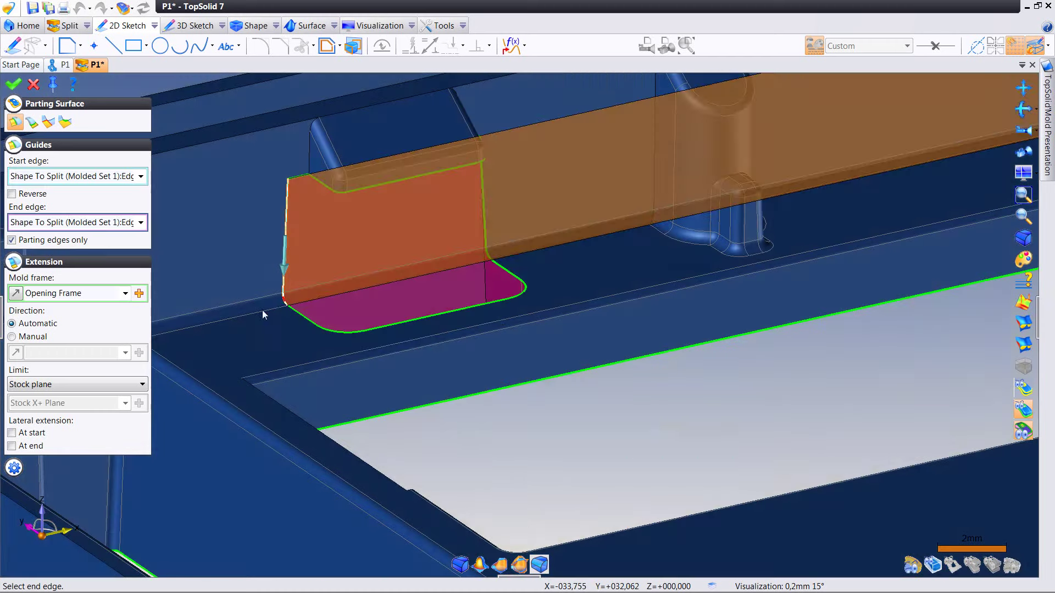
Step: Extend the surface manually along the vertical edge, limited at the picked vertex
left_click(76, 333)
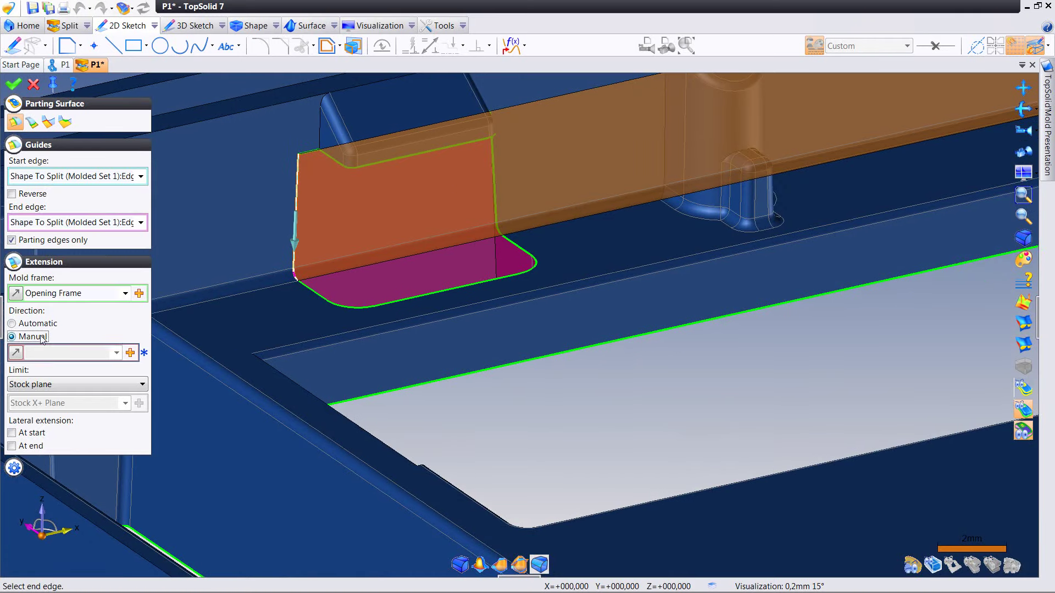
left_click(316, 297)
scroll(318, 308, "up", 3)
left_click(97, 385)
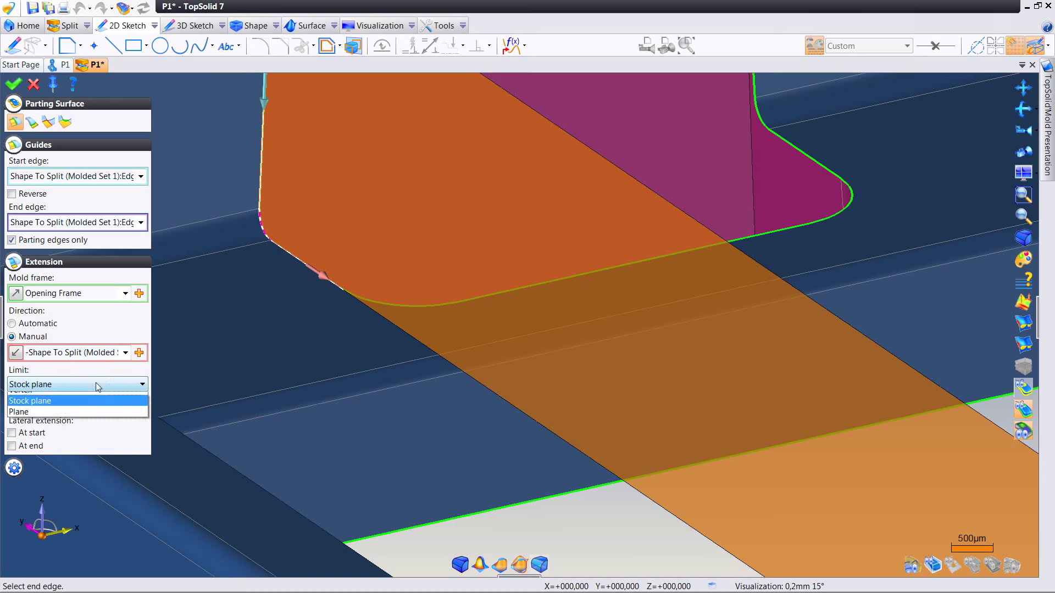
left_click(88, 403)
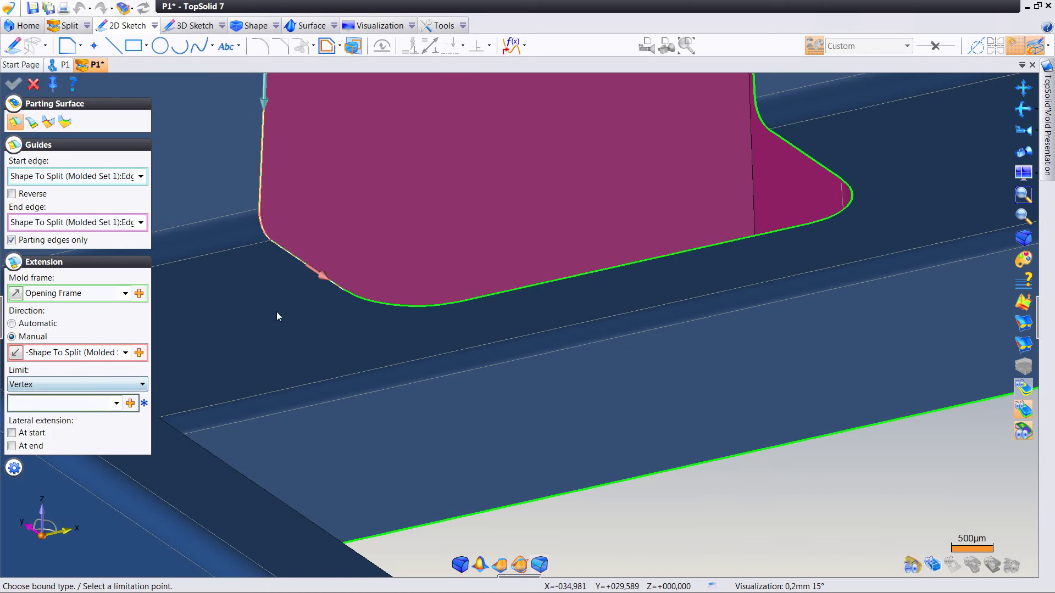
left_click(341, 289)
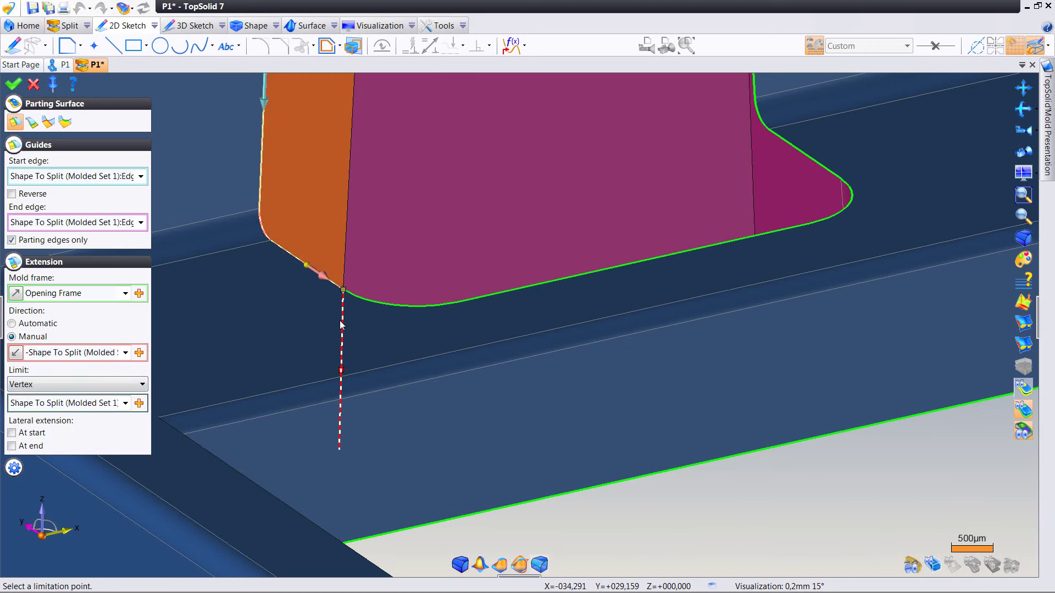
scroll(476, 304, "down", 2)
scroll(461, 362, "down", 2)
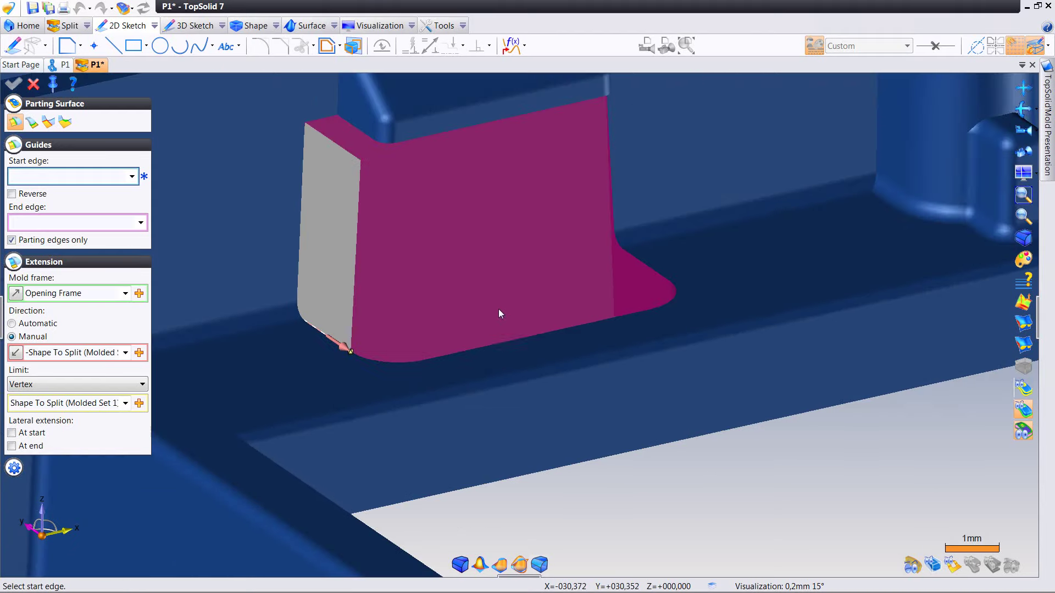
Step: Create the right-side parting surface along the vertical edge, stopping at the lower corner vertex
left_click(616, 187)
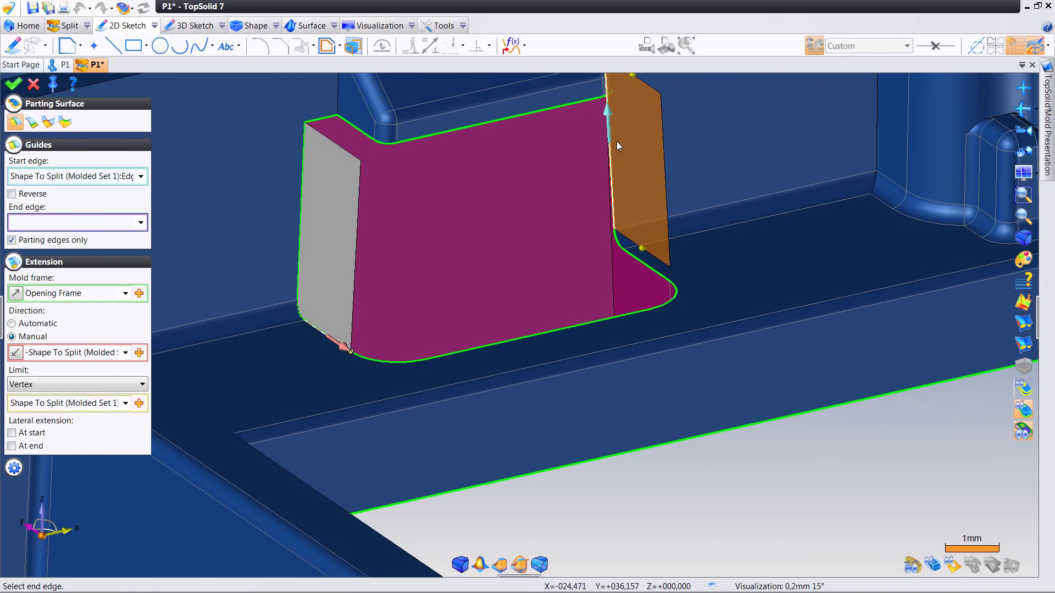
left_click(618, 244)
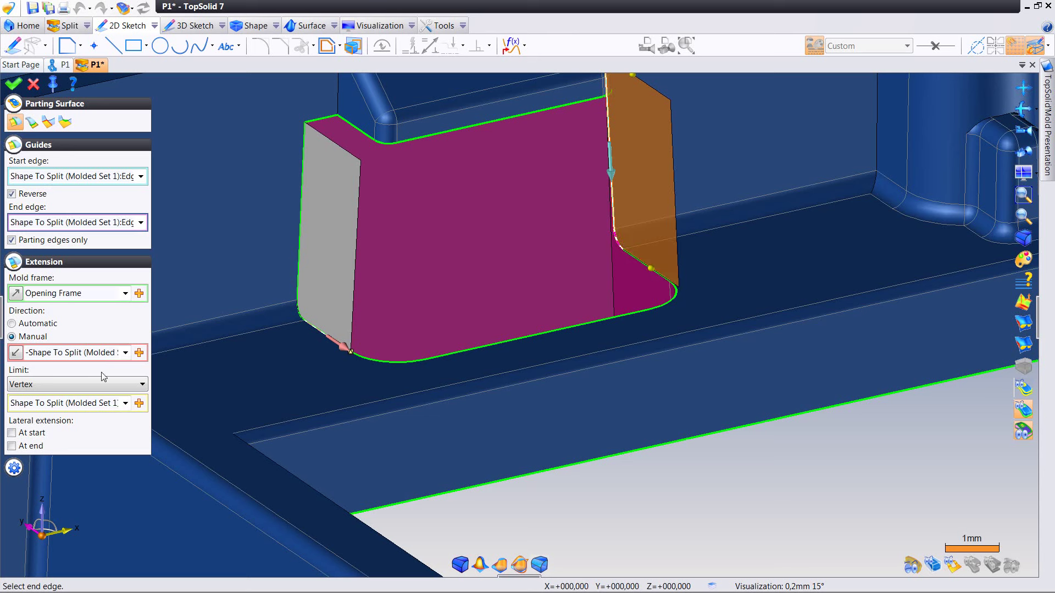
left_click(91, 401)
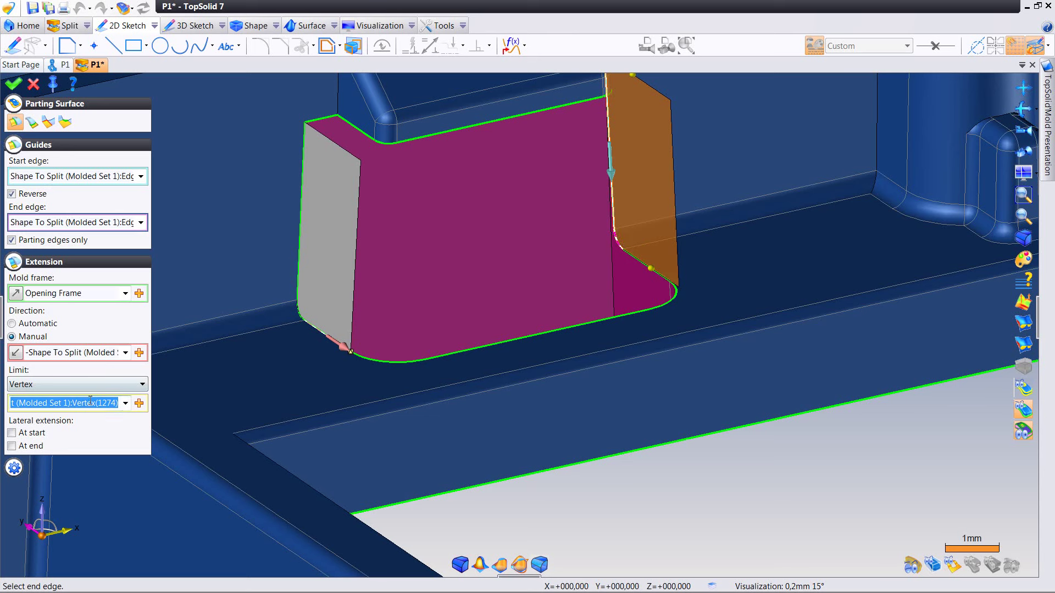
left_click(670, 281)
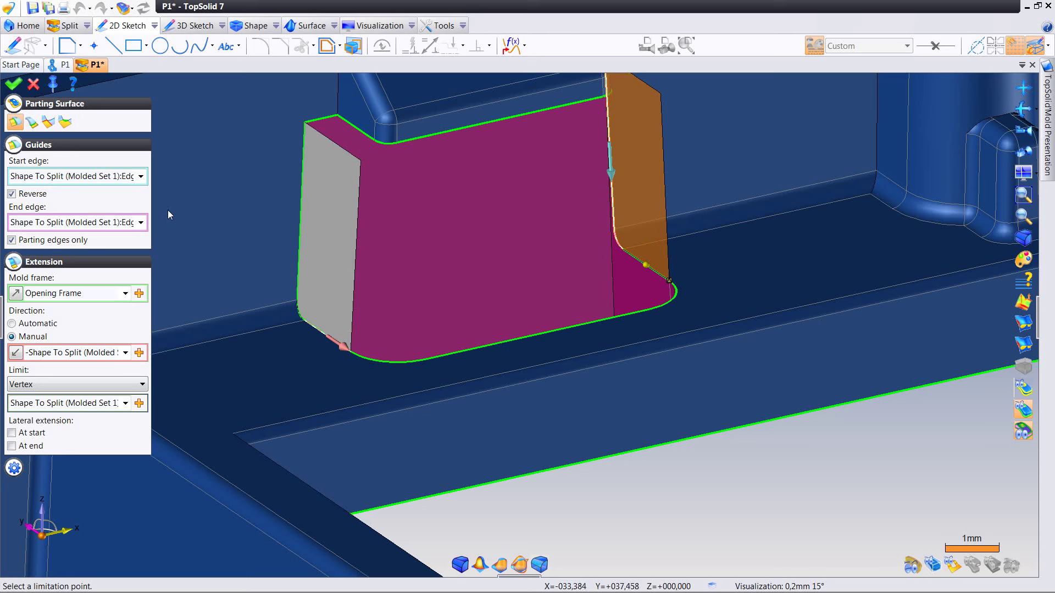
left_click(93, 352)
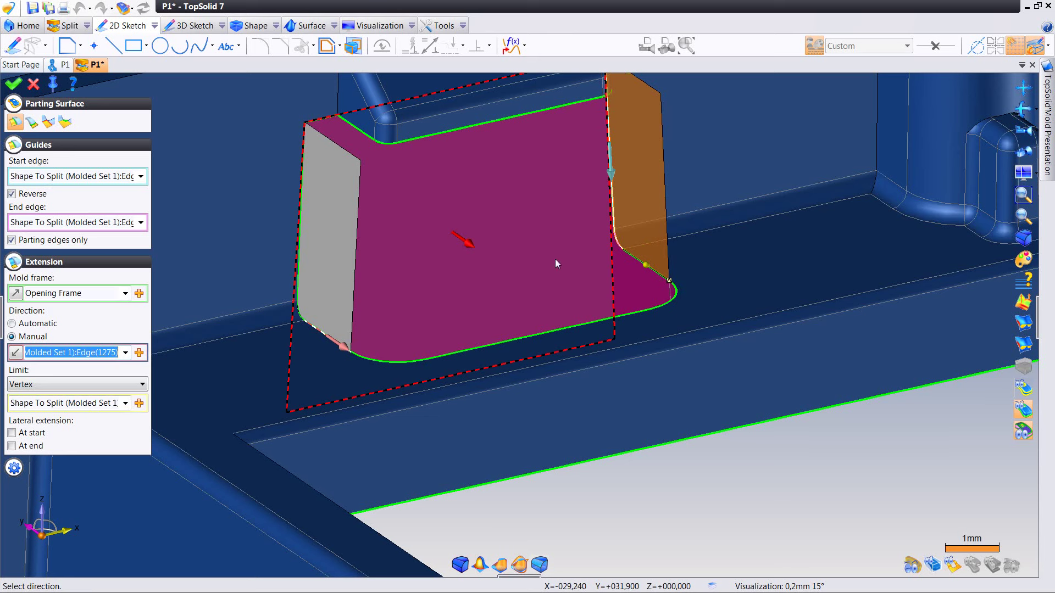
left_click(634, 262)
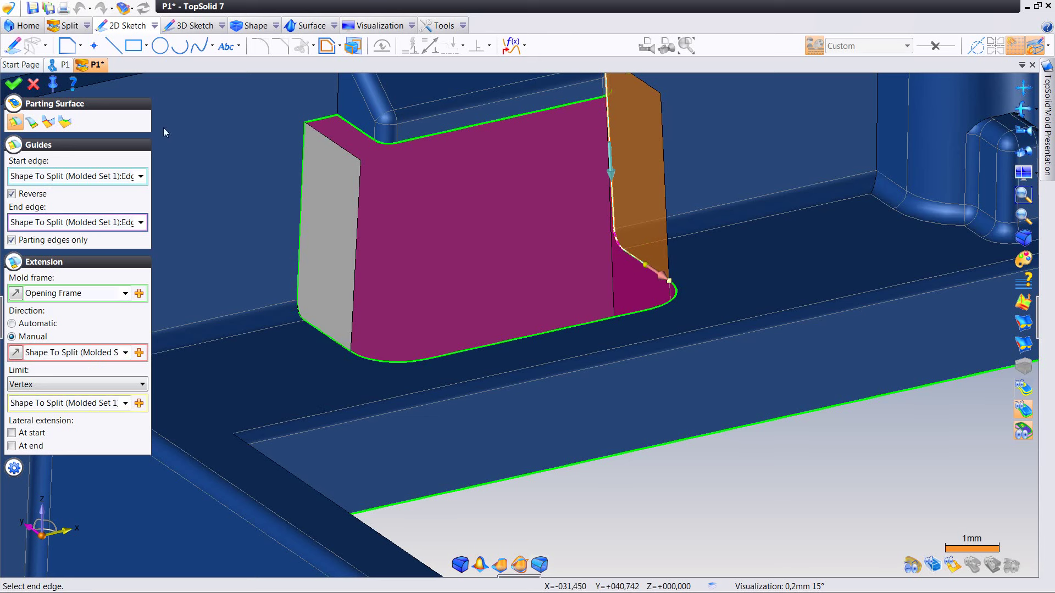
left_click(13, 85)
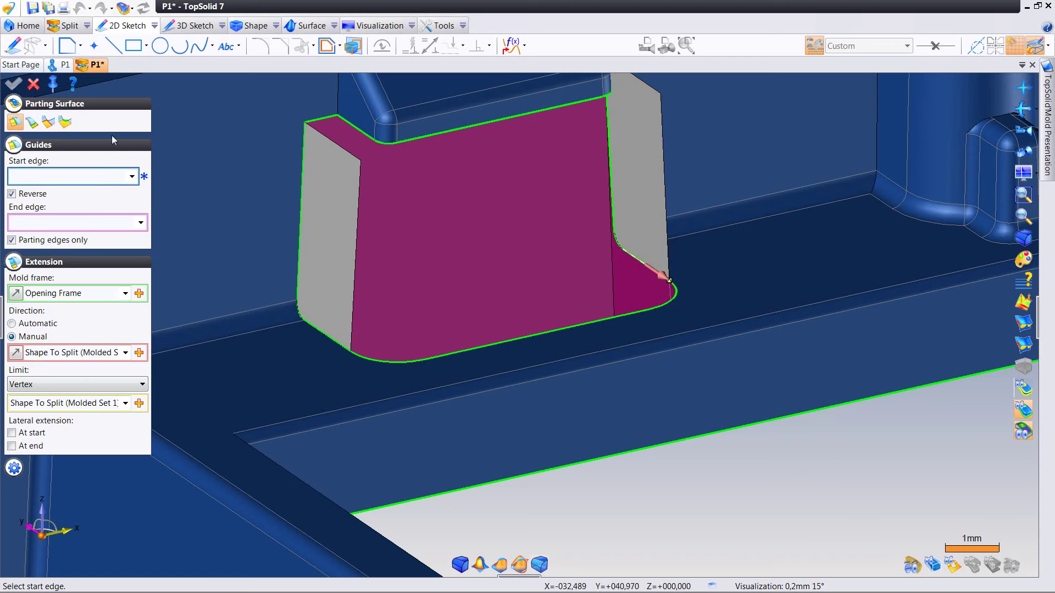
Step: Create a parting surface from the insert wall's top edges, limited to a 5 mm length
middle_click_drag(246, 143, 280, 147)
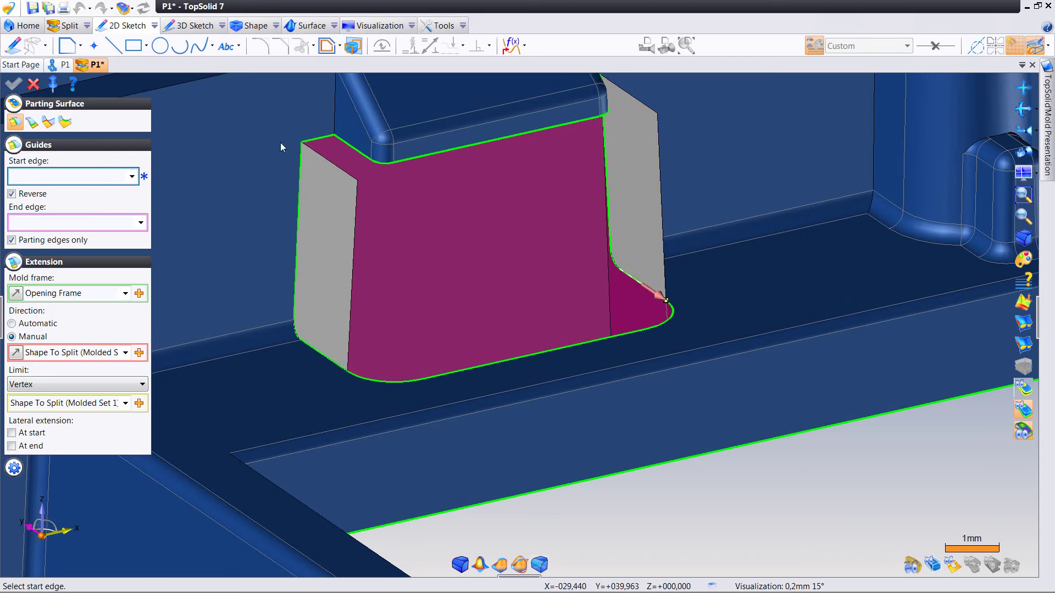
left_click(321, 141)
middle_click_drag(484, 129, 555, 127)
left_click(603, 103)
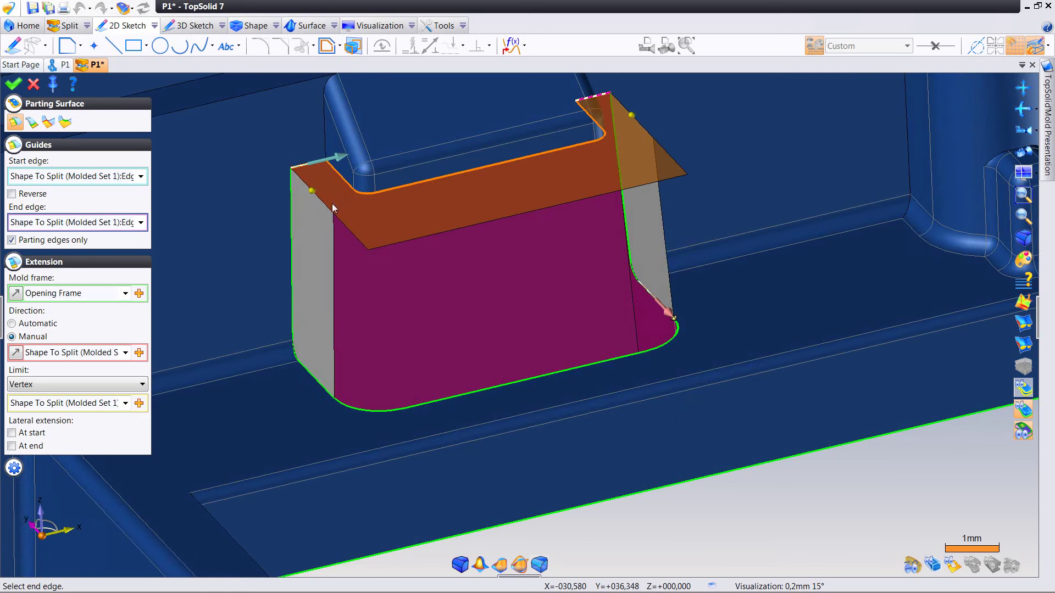
left_click(62, 384)
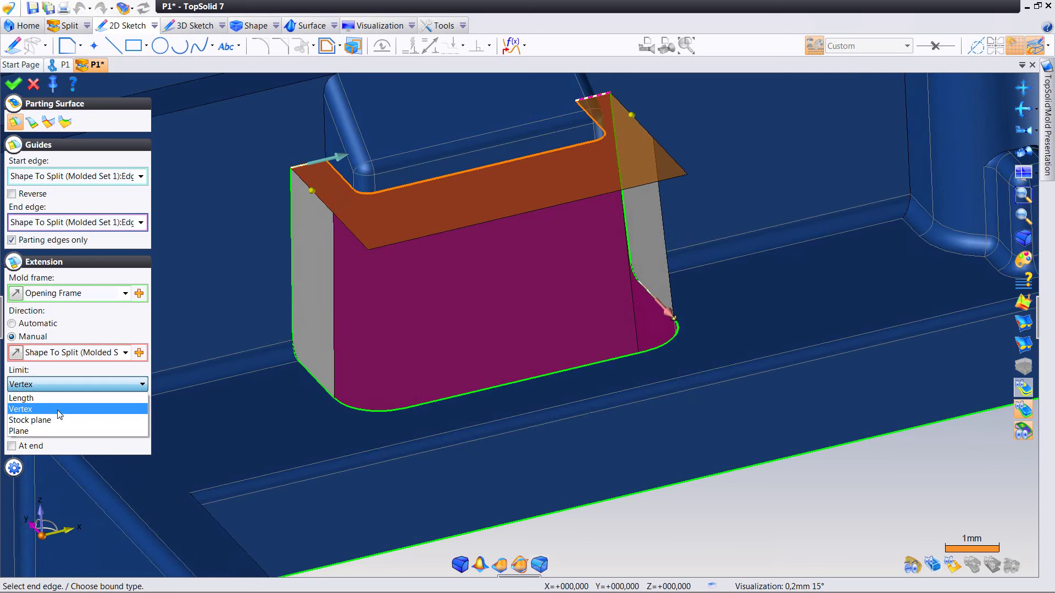
left_click(58, 398)
type("5")
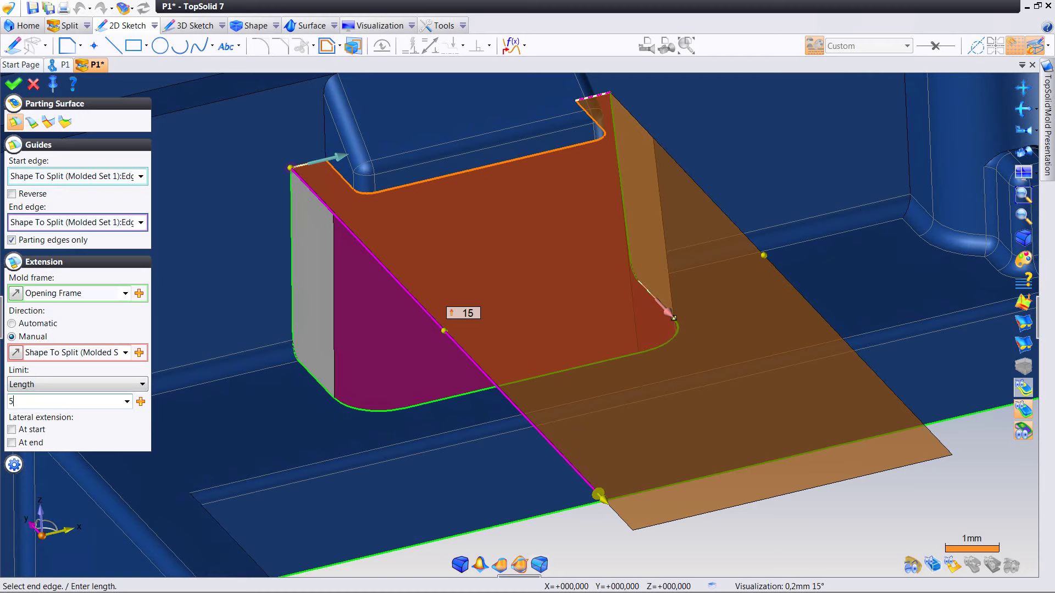
key("Tab")
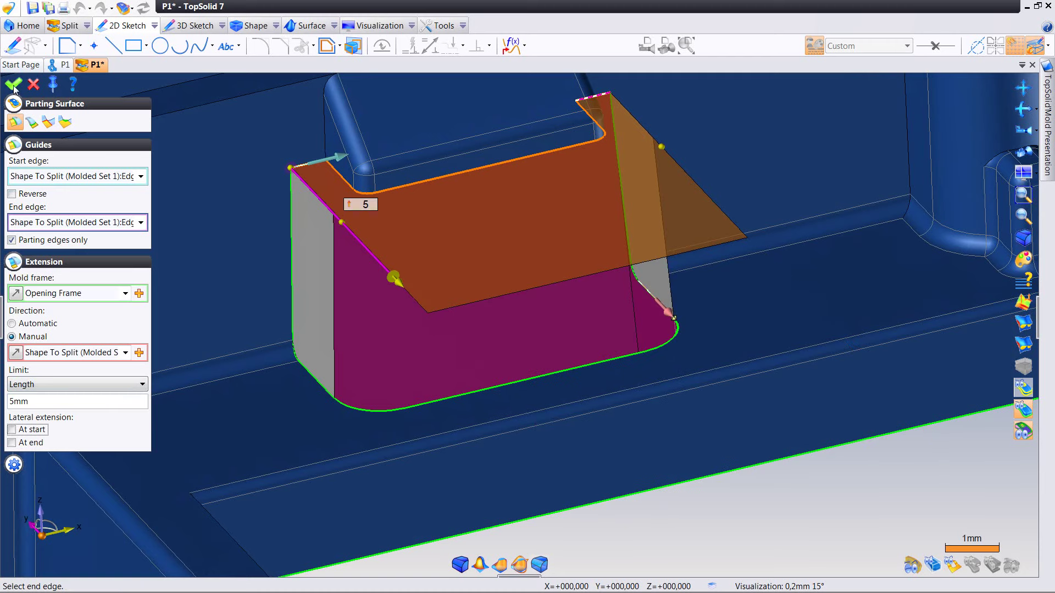
left_click(13, 85)
mouse_move(82, 118)
middle_mouse_down()
mouse_move(207, 182)
mouse_move(213, 226)
middle_mouse_up()
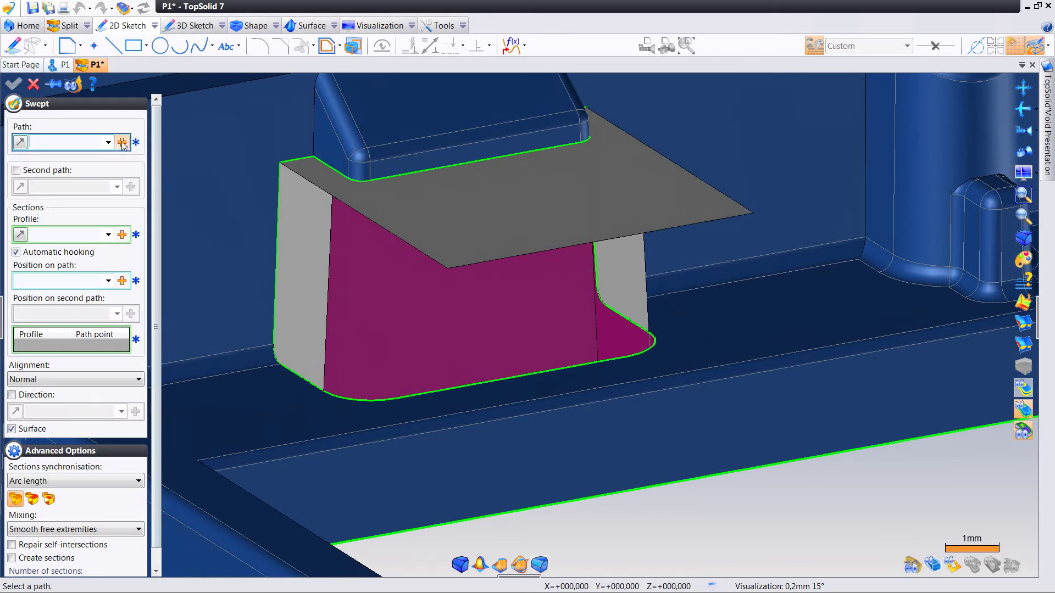
Step: Sweep a surface along the two corner fillets and straight bottom edge, using the side edge as profile
left_click(122, 143)
left_click(165, 188)
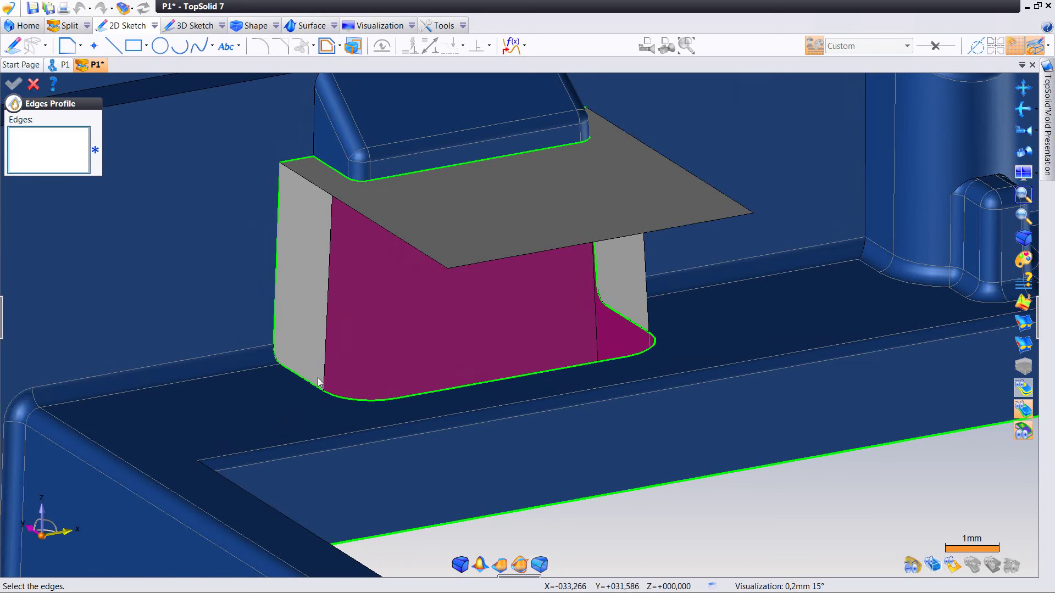
left_click(357, 401)
left_click(456, 391)
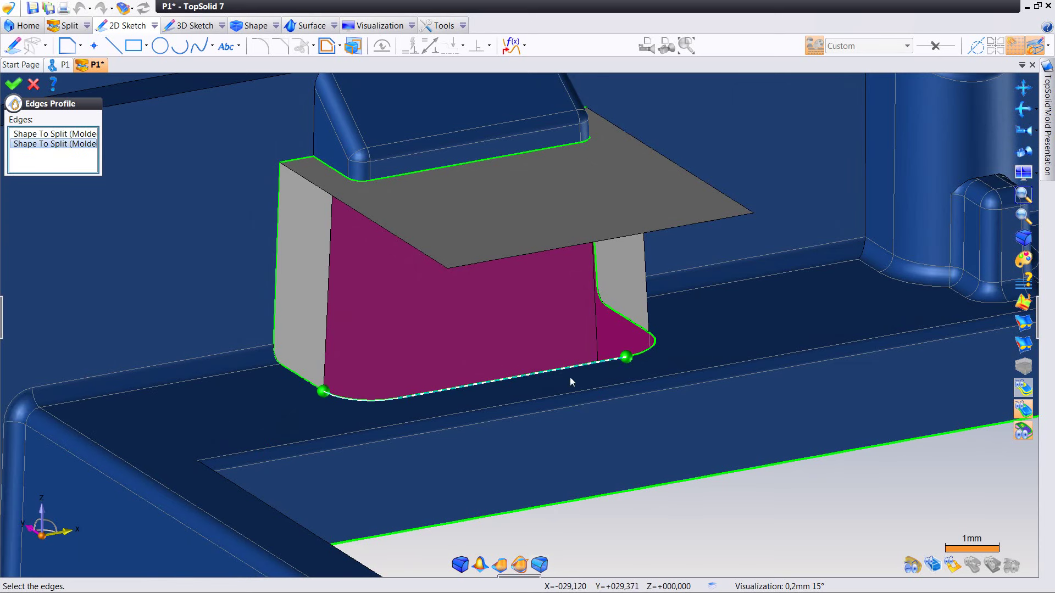
left_click(638, 350)
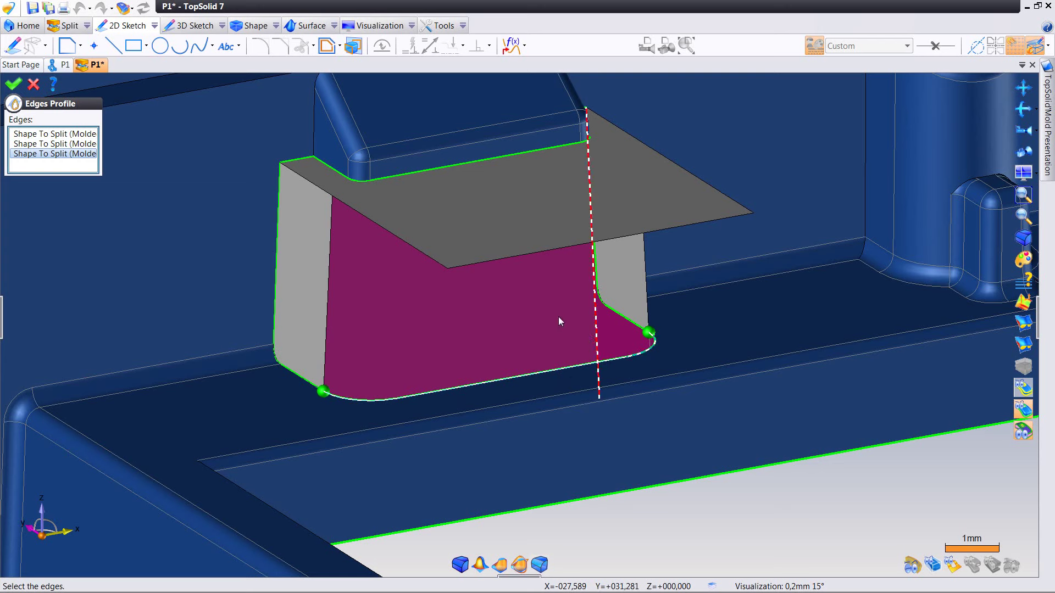
right_click(514, 300)
left_click(532, 302)
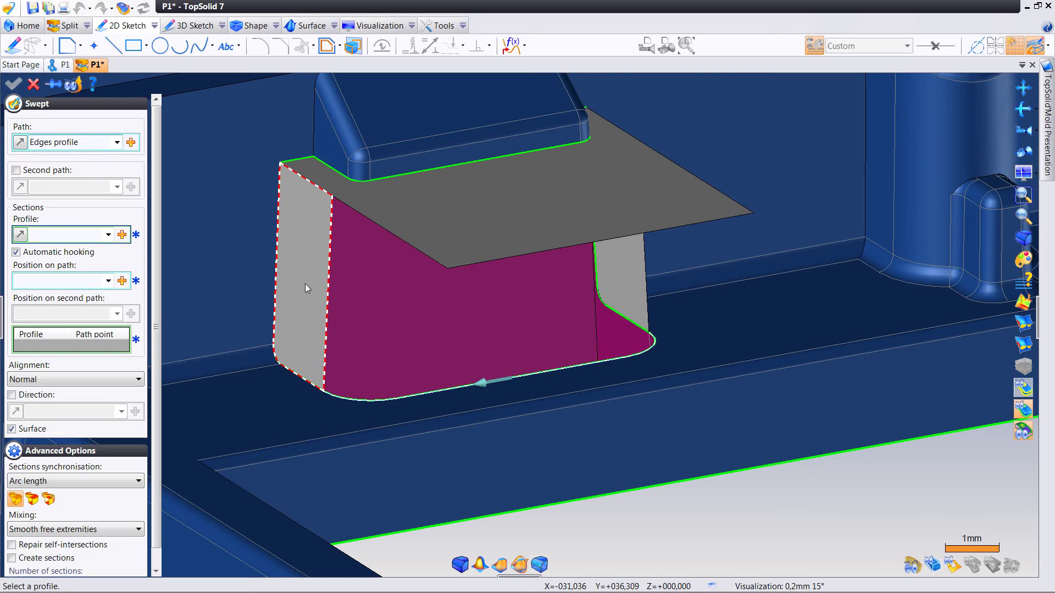
left_click(330, 290)
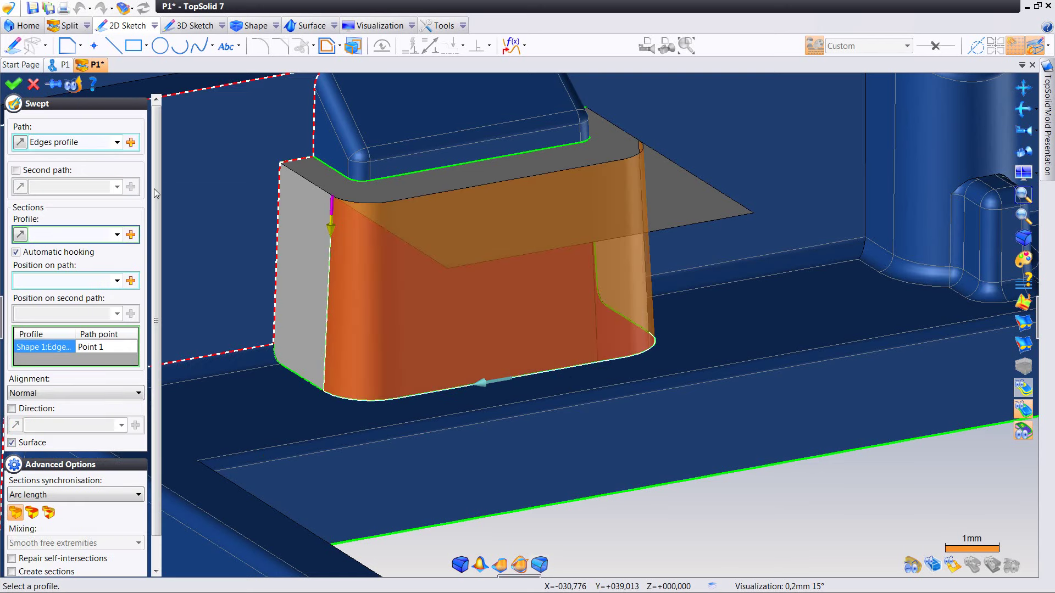
left_click(13, 84)
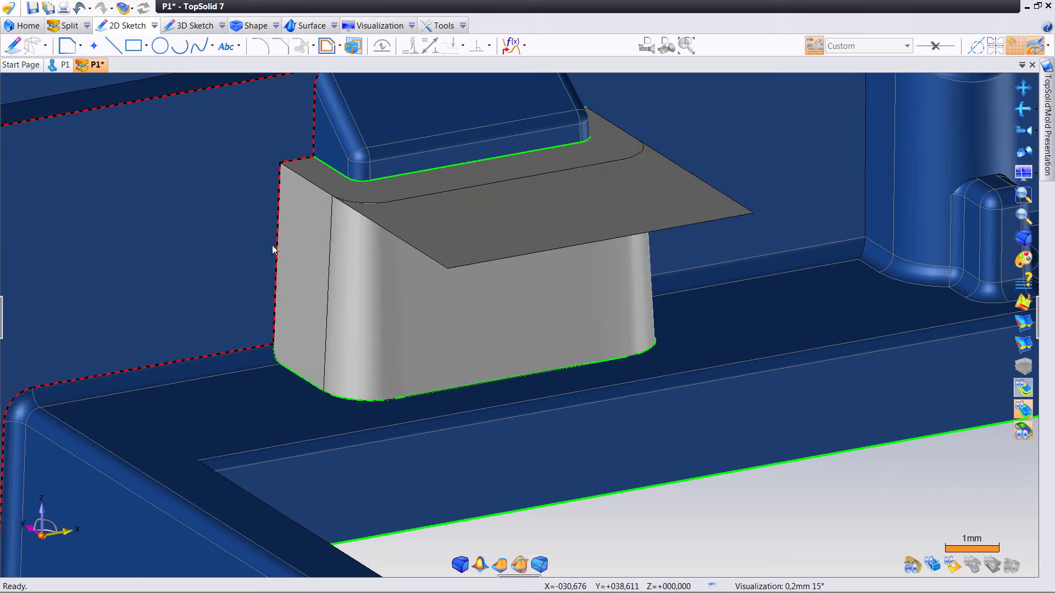
Step: Add the swept surface to the parting surfaces and hide the mould body
right_click(422, 268)
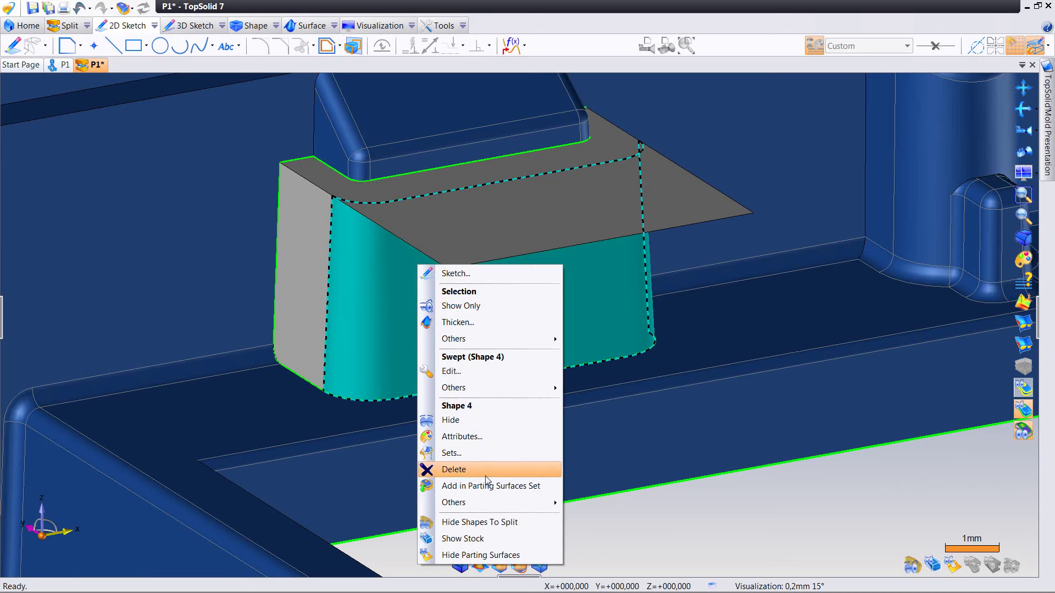
left_click(528, 486)
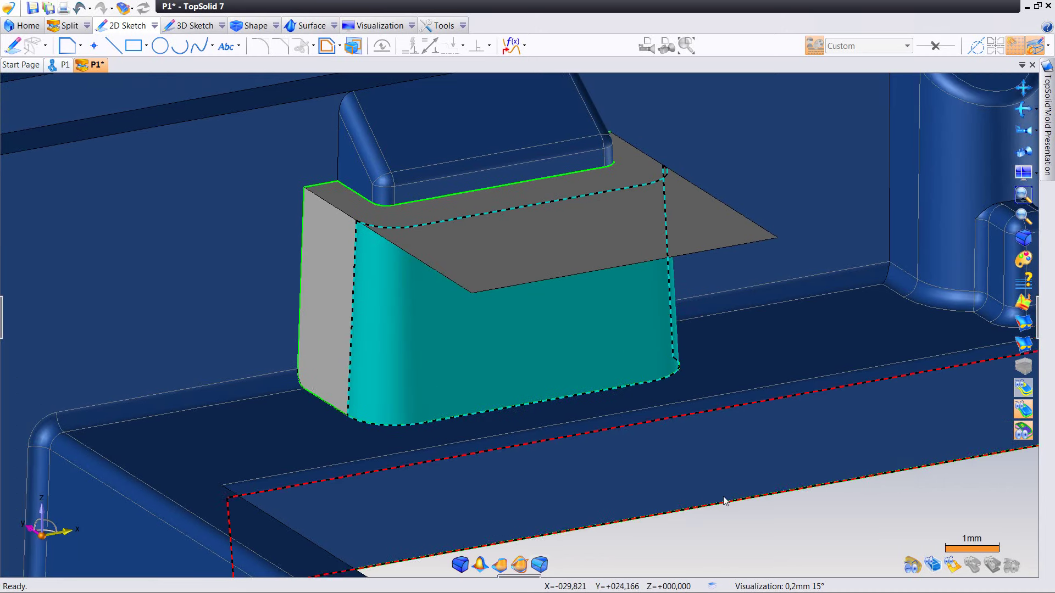
left_click(907, 566)
mouse_move(716, 475)
middle_mouse_down()
mouse_move(680, 450)
mouse_move(692, 471)
middle_mouse_up()
Step: Reciprocally trim the top surface against the side walls with the first shape reversed, then show the mould
left_click(461, 565)
left_click(461, 208)
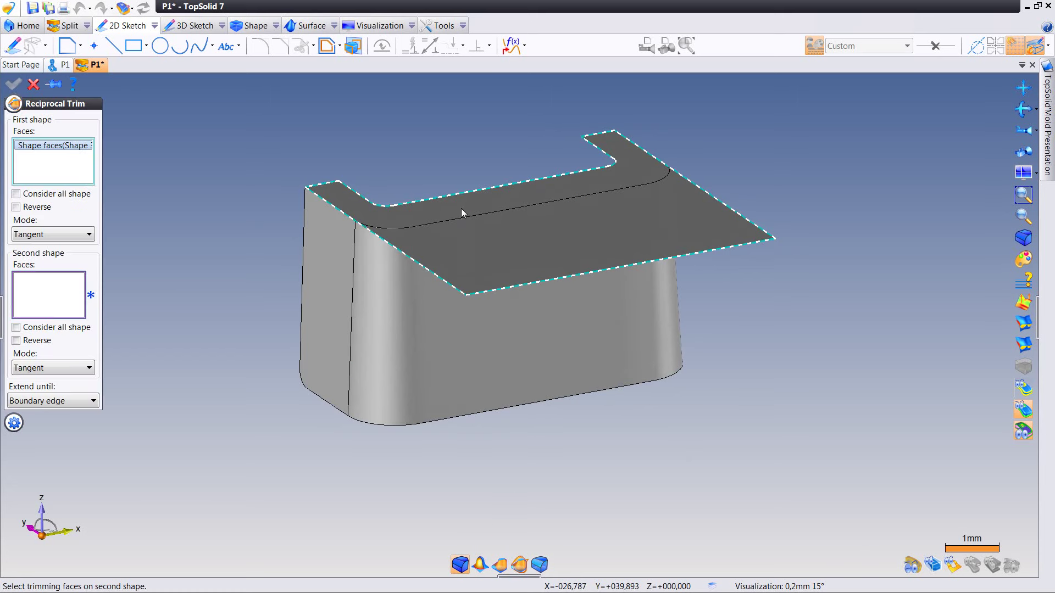
left_click(404, 332)
mouse_move(213, 290)
middle_mouse_down()
mouse_move(222, 282)
mouse_move(193, 293)
middle_mouse_up()
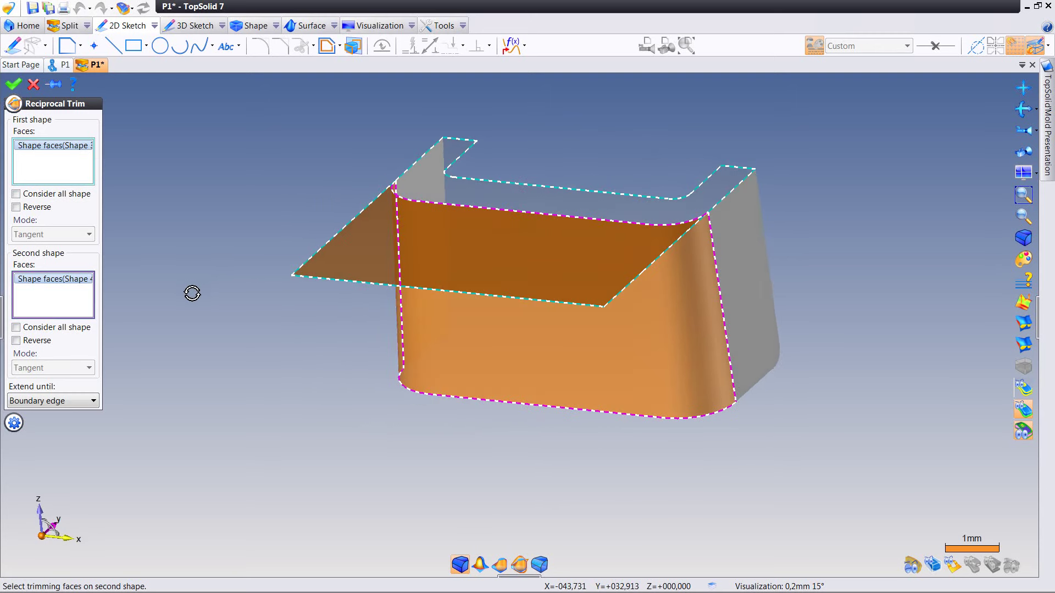
left_click(30, 212)
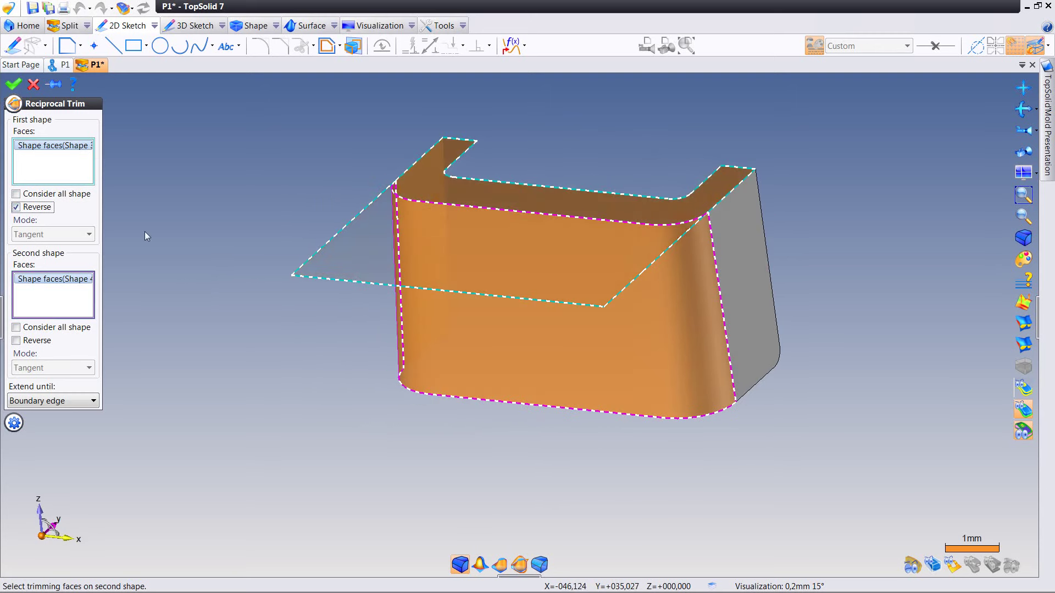
right_click(180, 230)
left_click(189, 237)
mouse_move(205, 252)
middle_mouse_down()
mouse_move(236, 243)
mouse_move(306, 256)
mouse_move(285, 265)
middle_mouse_up()
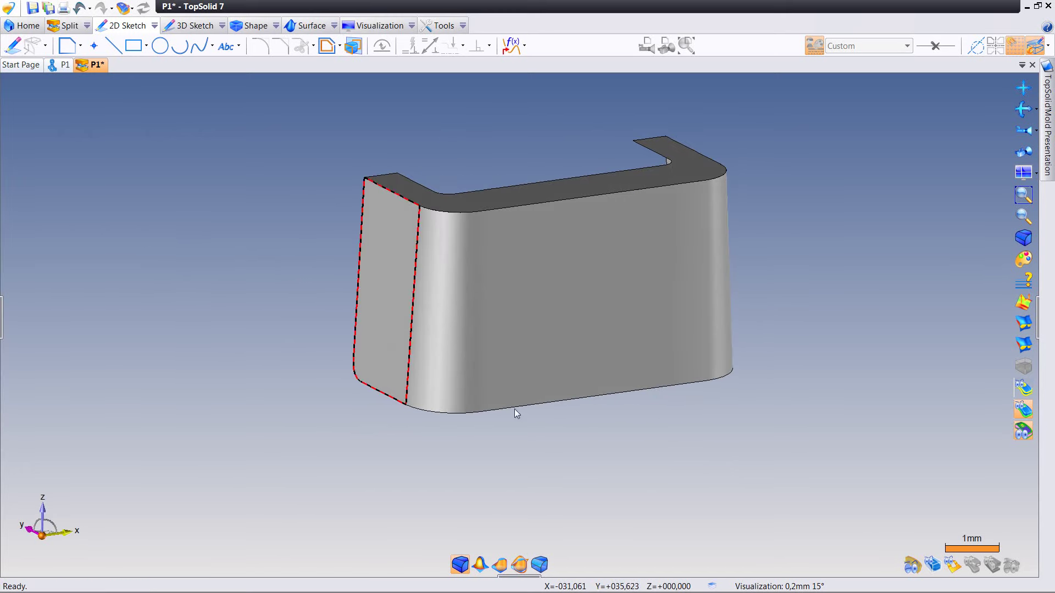
left_click(910, 566)
Step: Pick the pocket's start and end edges with reversed chain direction and automatic extension direction
scroll(630, 404, "down", 2)
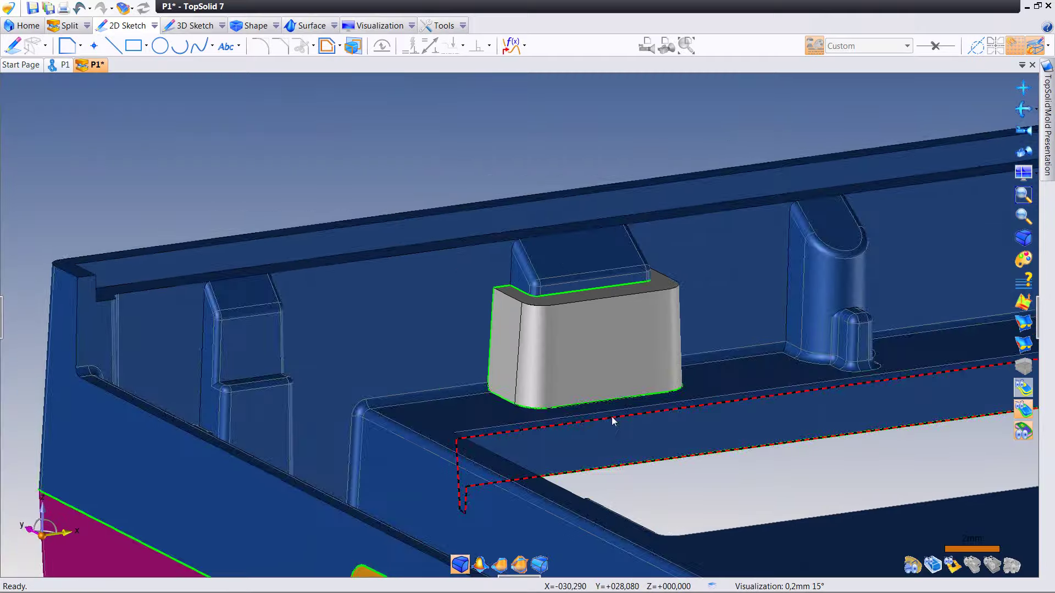
scroll(507, 297, "down", 1)
mouse_move(519, 358)
middle_mouse_down()
mouse_move(514, 346)
mouse_move(423, 382)
mouse_move(495, 306)
middle_mouse_up()
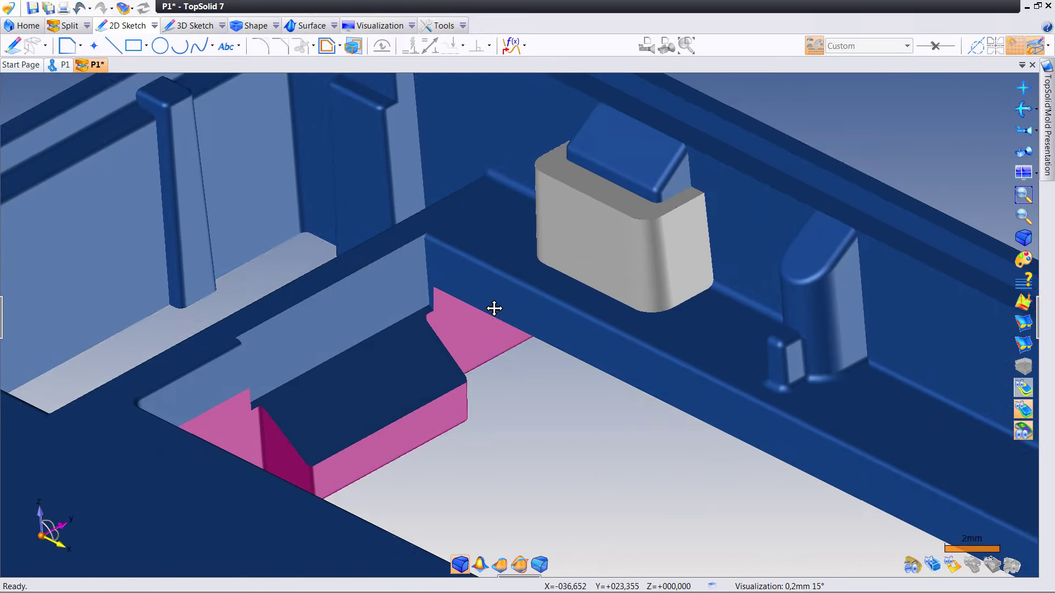
mouse_move(513, 388)
middle_mouse_down("ctrl")
mouse_move(572, 363)
mouse_move(595, 370)
middle_mouse_up("ctrl")
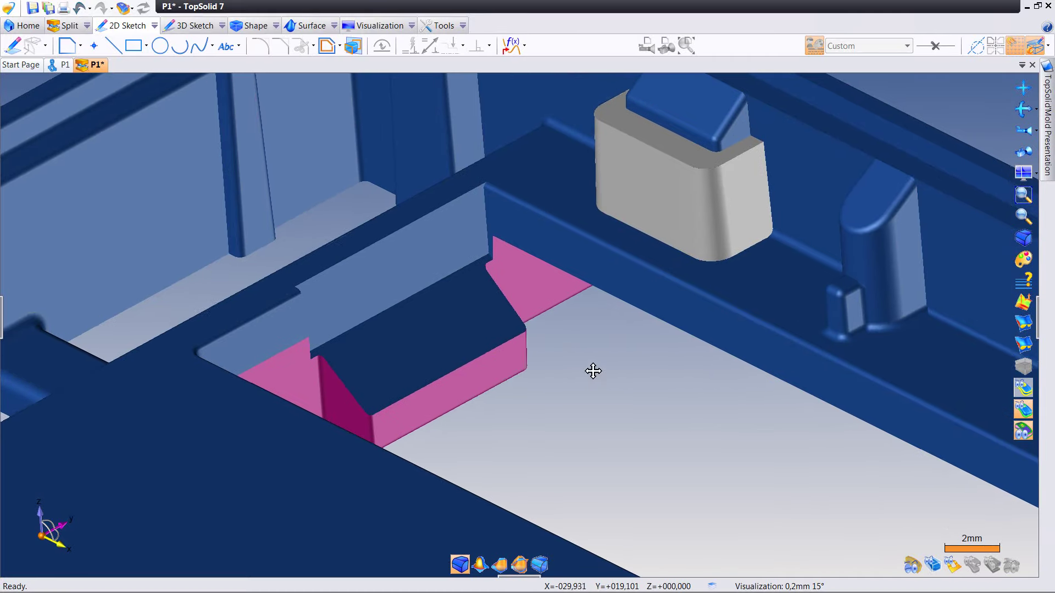
middle_click_drag(572, 334, 598, 341, "ctrl")
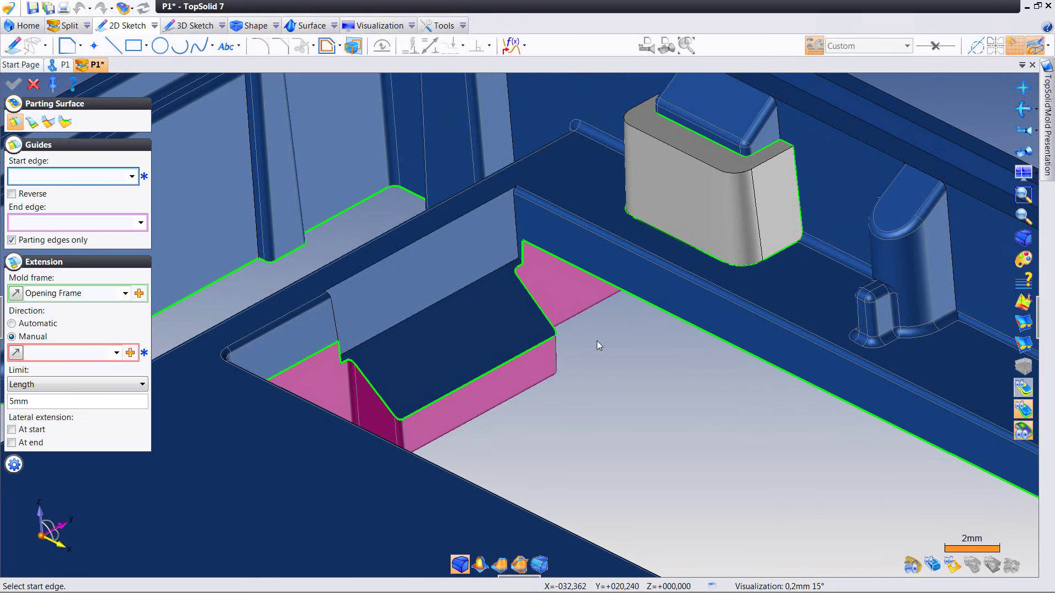
left_click(525, 255)
middle_click_drag(522, 251, 538, 238, "ctrl")
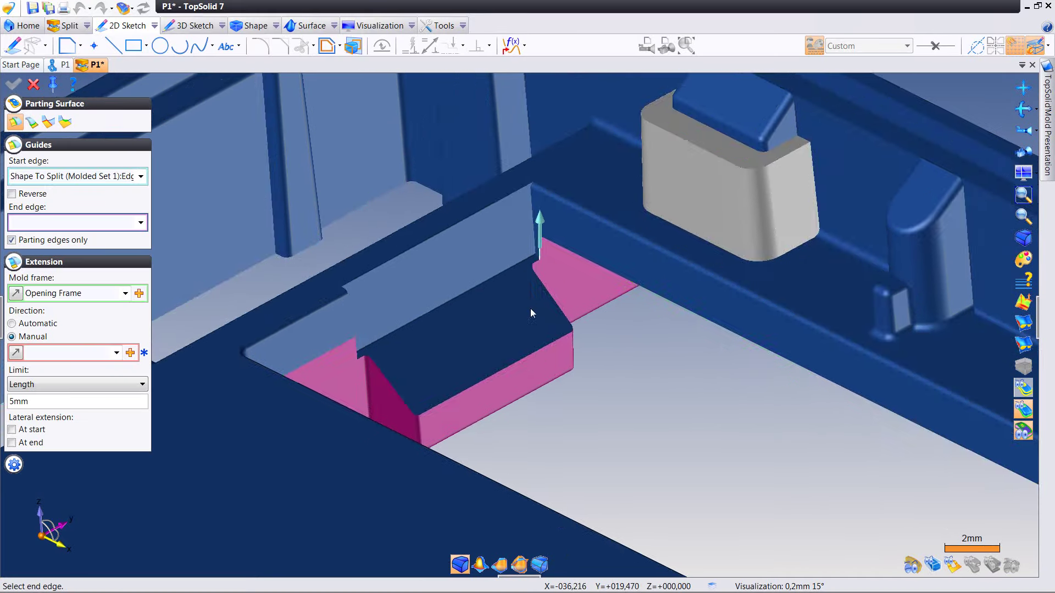
left_click(544, 227)
middle_click_drag(507, 313, 536, 322, "ctrl")
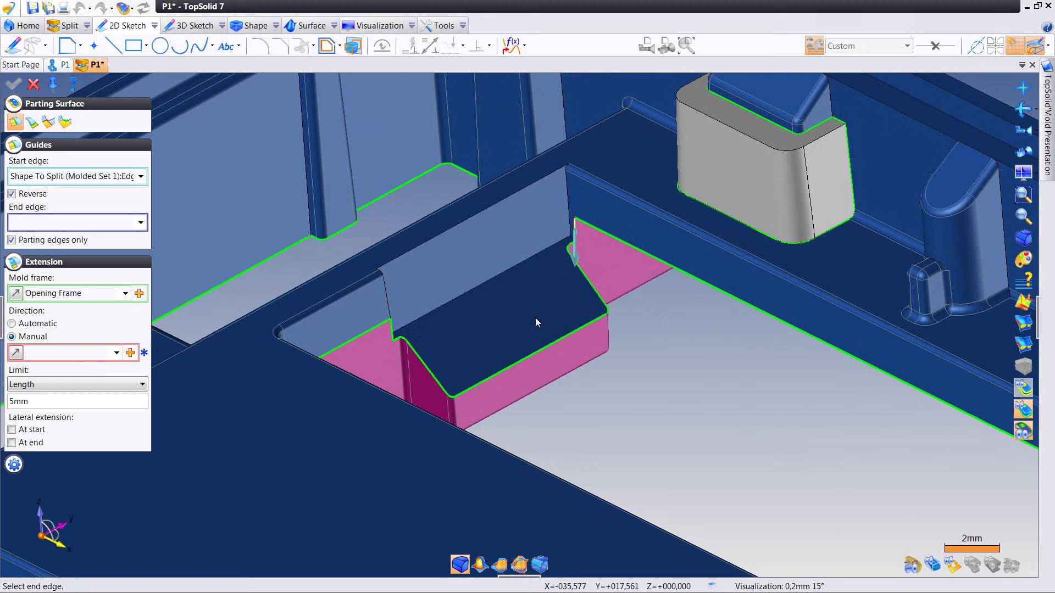
left_click(393, 331)
middle_click_drag(440, 357, 410, 313, "ctrl")
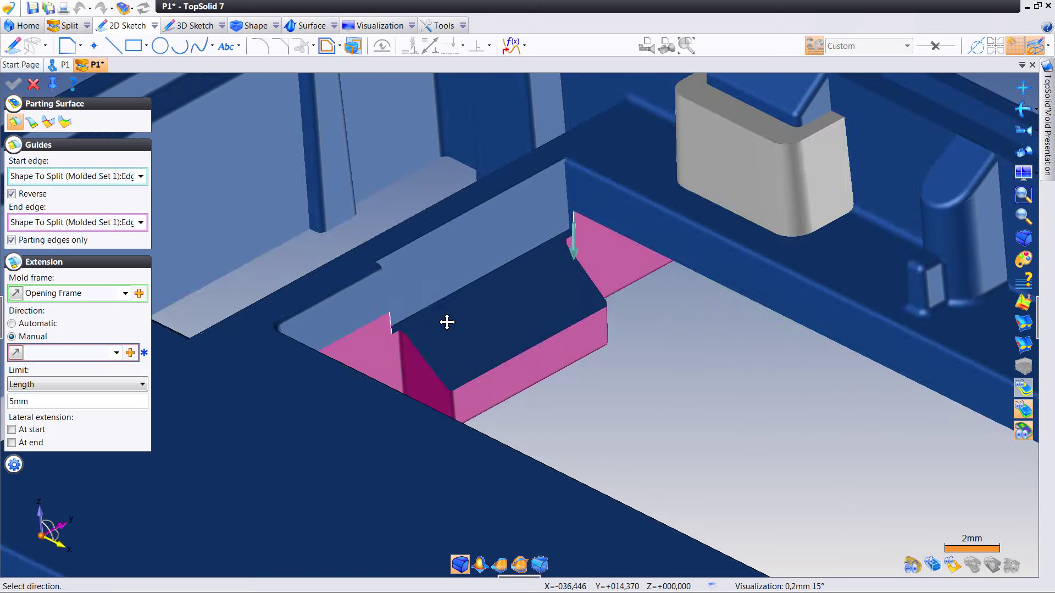
left_click(37, 324)
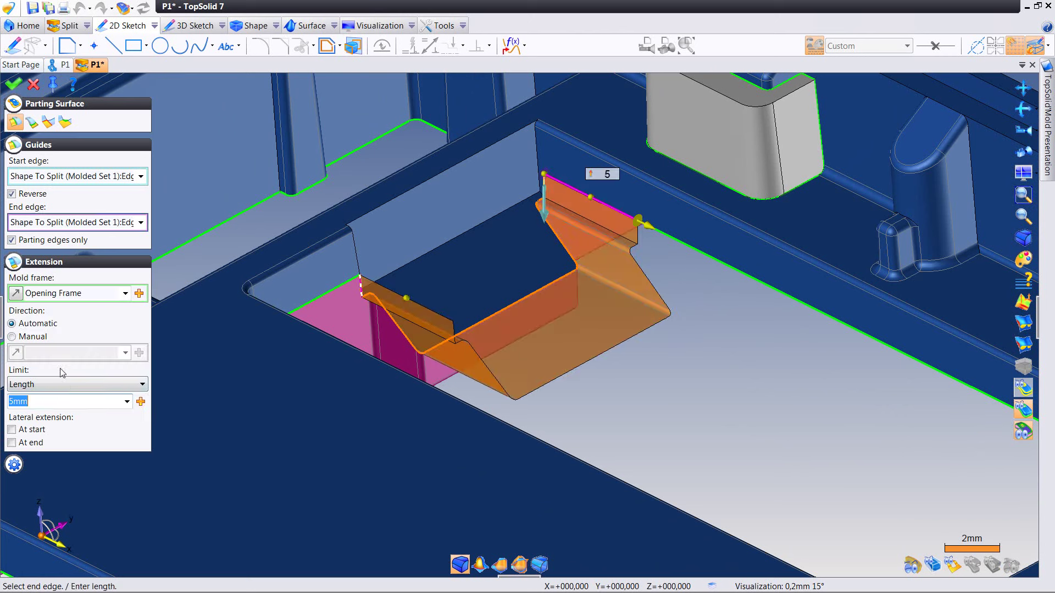
Step: Limit the extension to a new point-and-normal plane and validate the parting surface
left_click(107, 387)
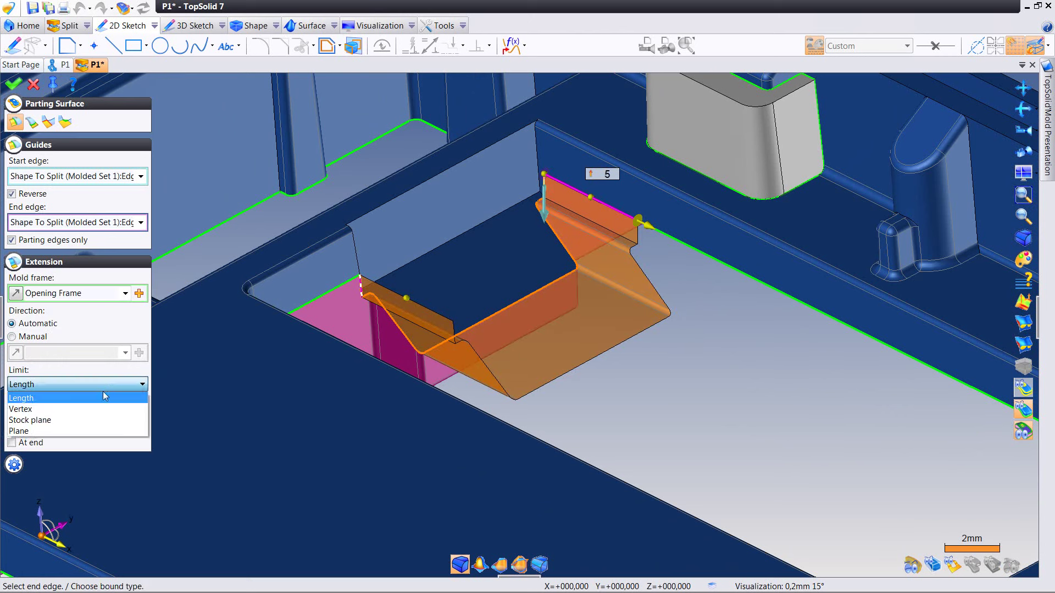
left_click(92, 431)
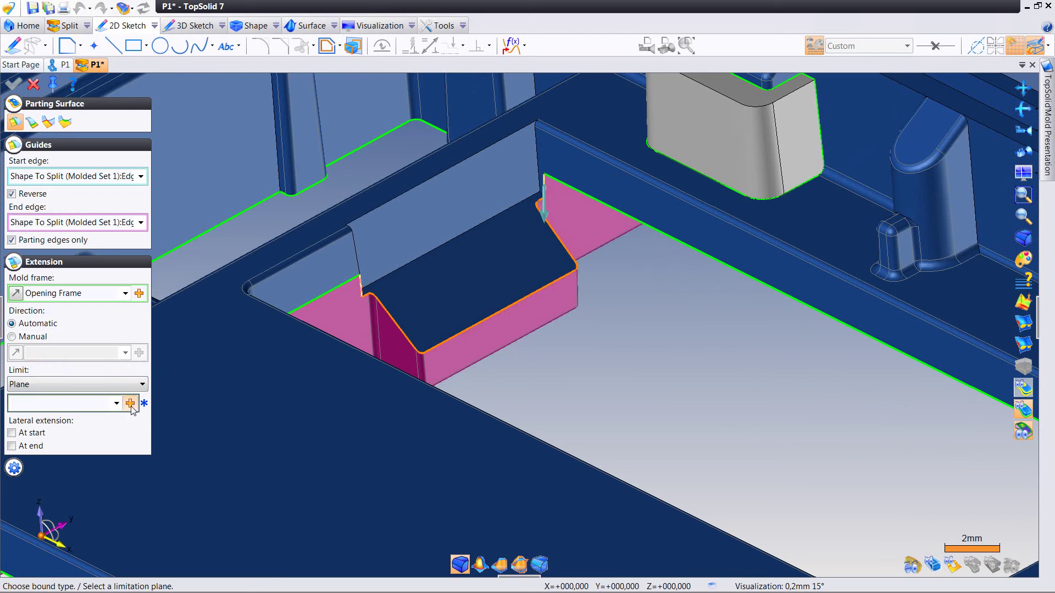
left_click(130, 403)
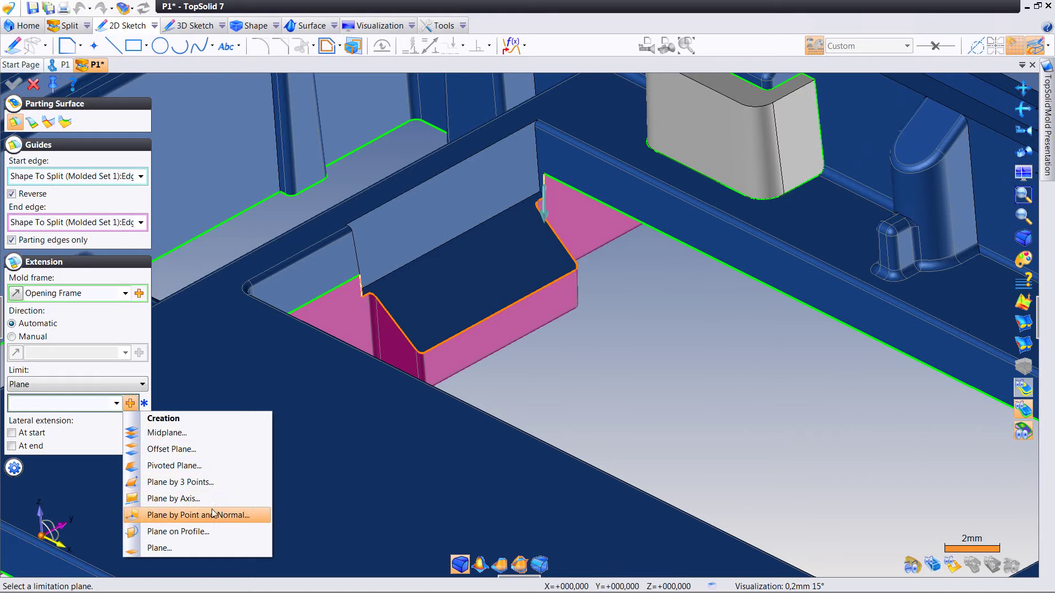
left_click(209, 515)
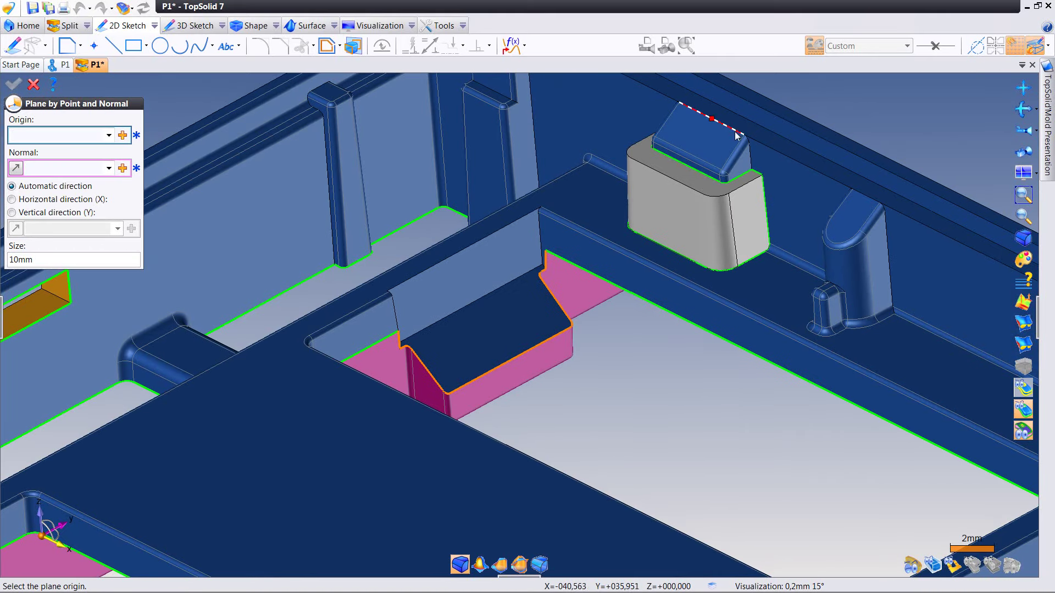
left_click(734, 137)
right_click(297, 148)
left_click(307, 155)
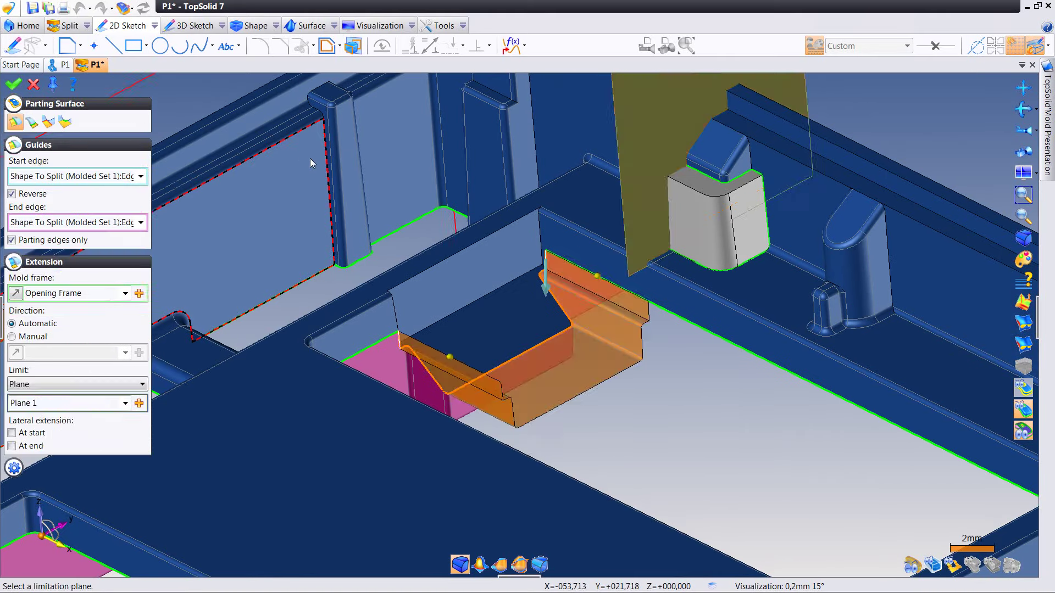
mouse_move(566, 287)
middle_mouse_down()
mouse_move(676, 378)
mouse_move(644, 358)
middle_mouse_up()
right_click(726, 384)
left_click(747, 361)
key("Escape")
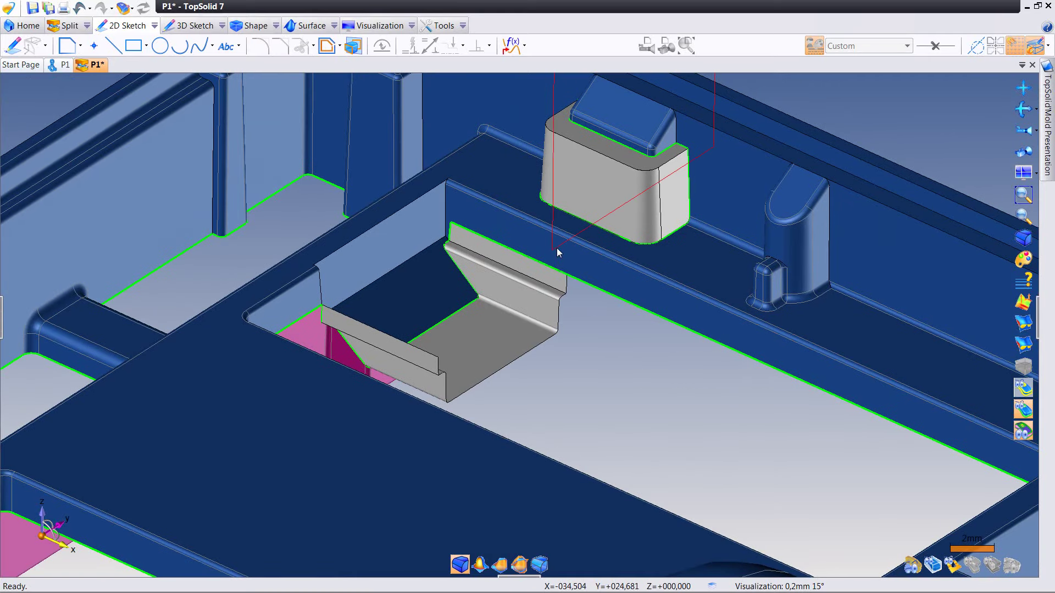
Step: Hide Plane 1 and select the whole mould part
right_click(556, 248)
left_click(596, 428)
middle_click_drag(634, 405, 621, 388)
left_click(641, 306)
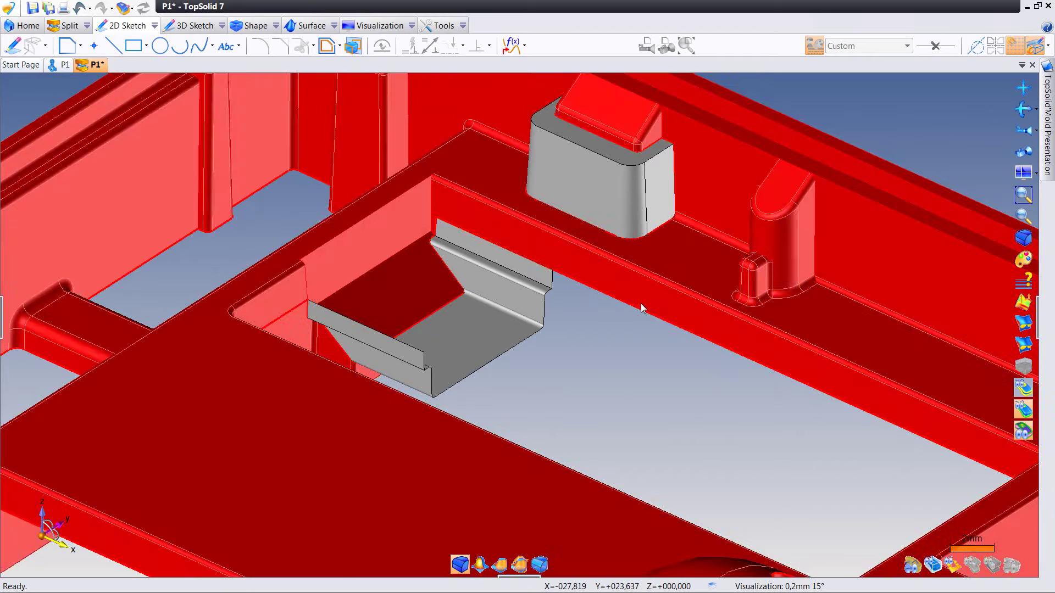
right_click(592, 354)
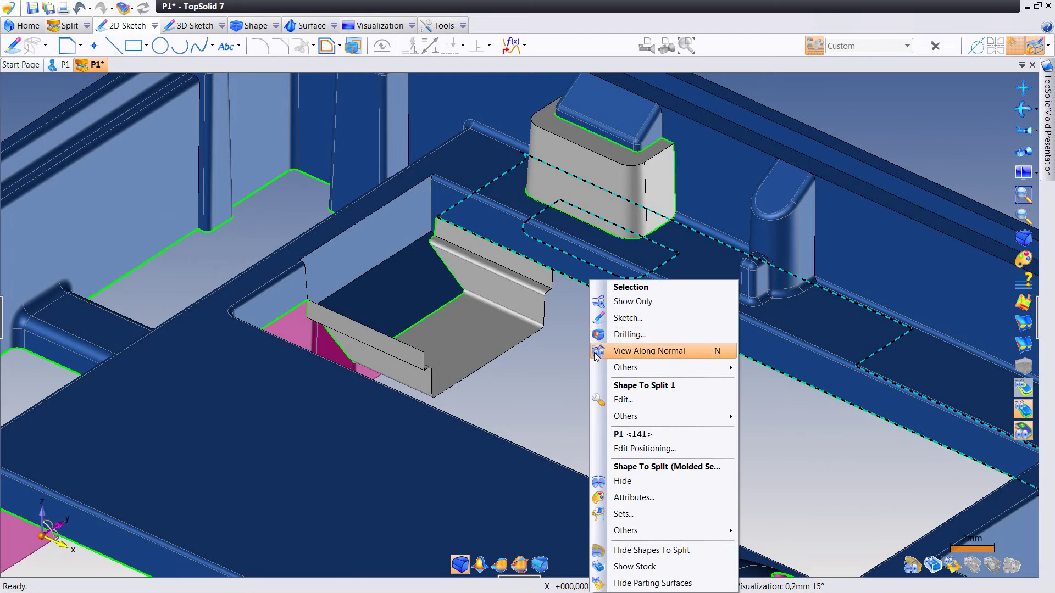
Step: Start Sketch 3 on the face and zoom in on the pocket
left_click(616, 319)
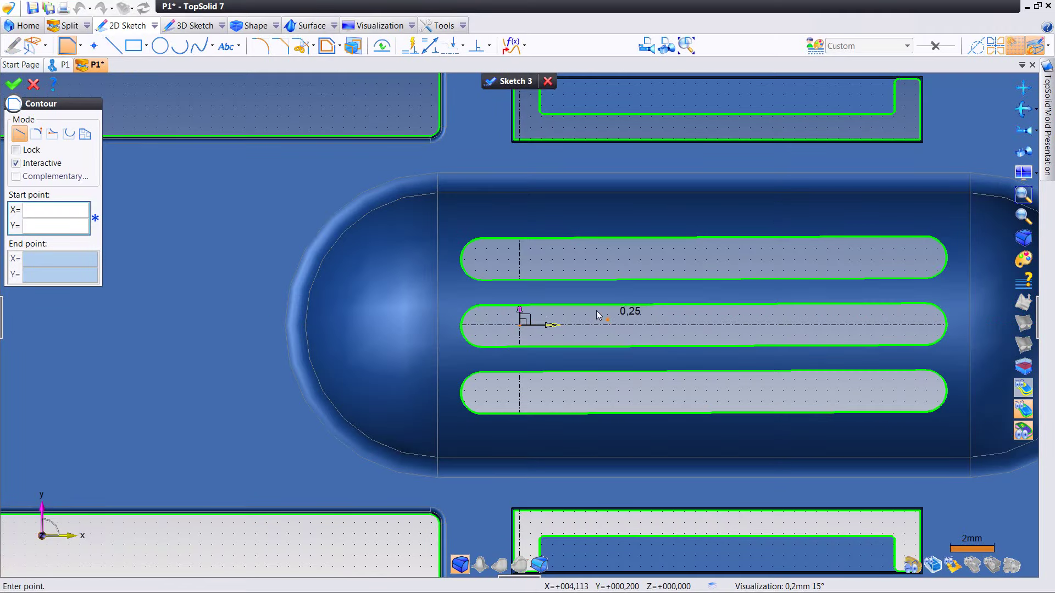
scroll(525, 302, "down", 2)
scroll(525, 302, "down", 2)
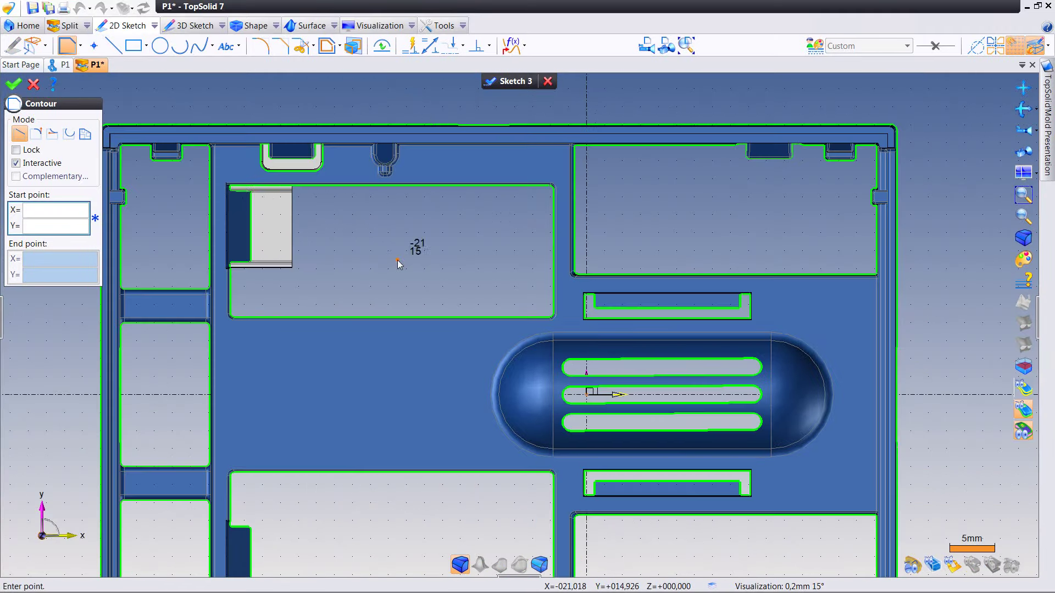
scroll(261, 189, "up", 2)
scroll(274, 190, "up", 2)
scroll(354, 195, "up", 1)
Step: Draw a vertical line at X -32.73 from Y 23.29 down to the pocket corner at 14.09
left_click(433, 200)
scroll(434, 201, "down", 1)
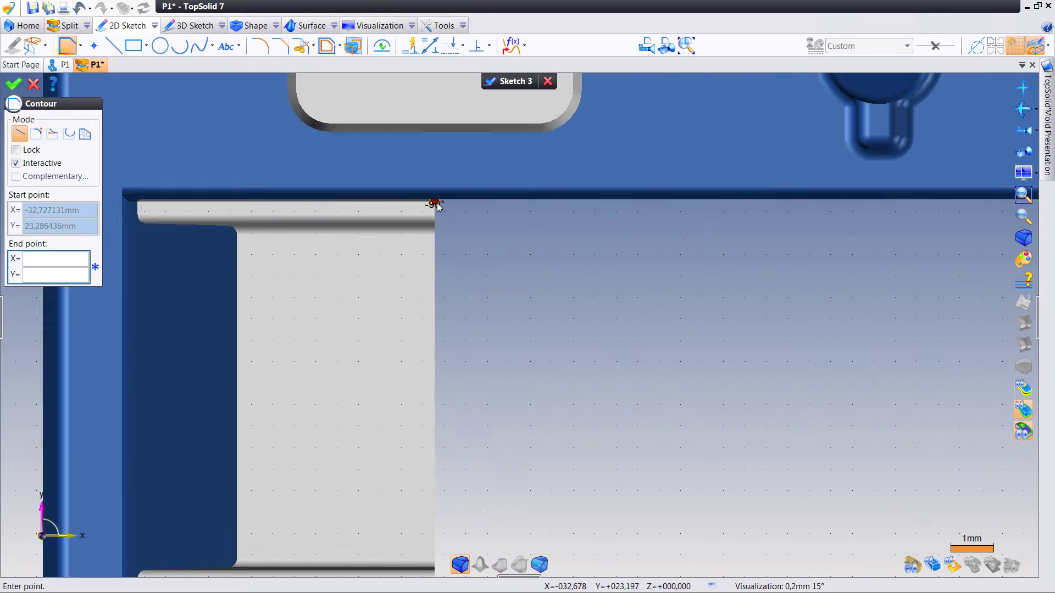
middle_click_drag(486, 343, 499, 231)
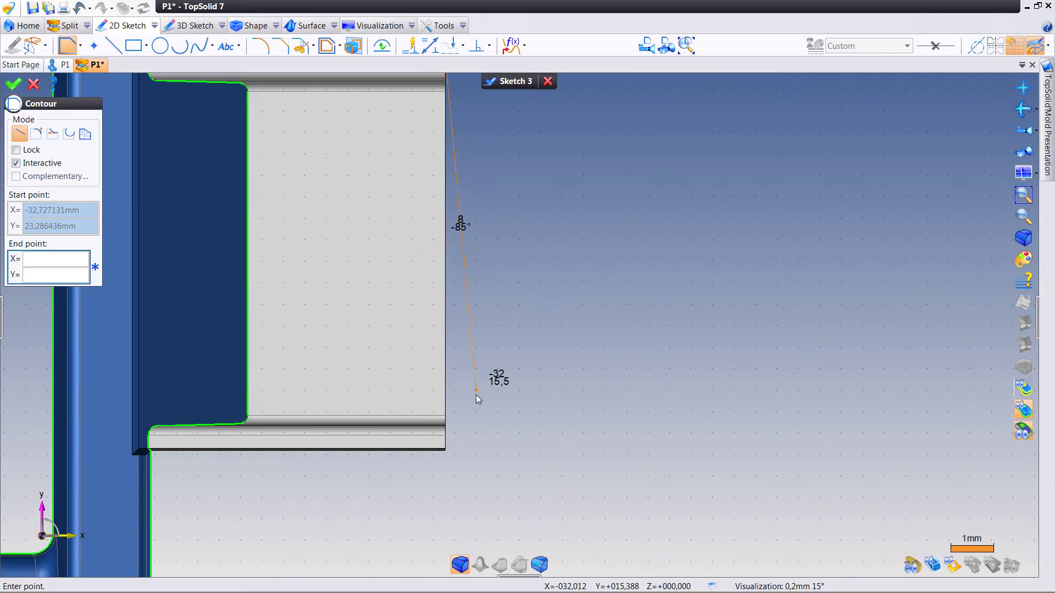
scroll(449, 459, "up", 2)
scroll(449, 459, "up", 1)
scroll(442, 443, "up", 1)
left_click(434, 433)
scroll(472, 379, "down", 2)
right_click(509, 328)
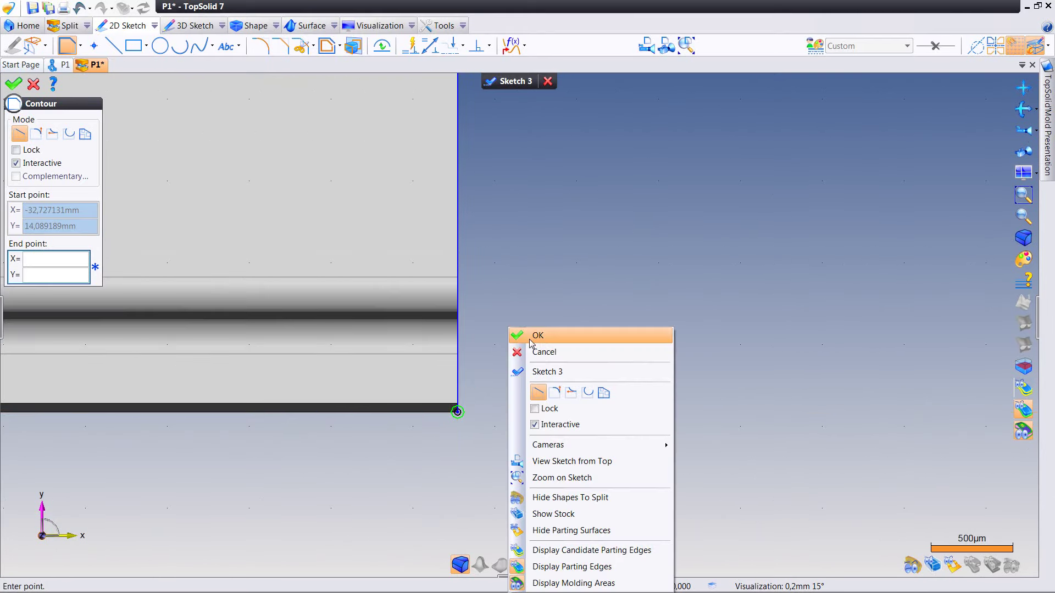
left_click(534, 335)
right_click(577, 312)
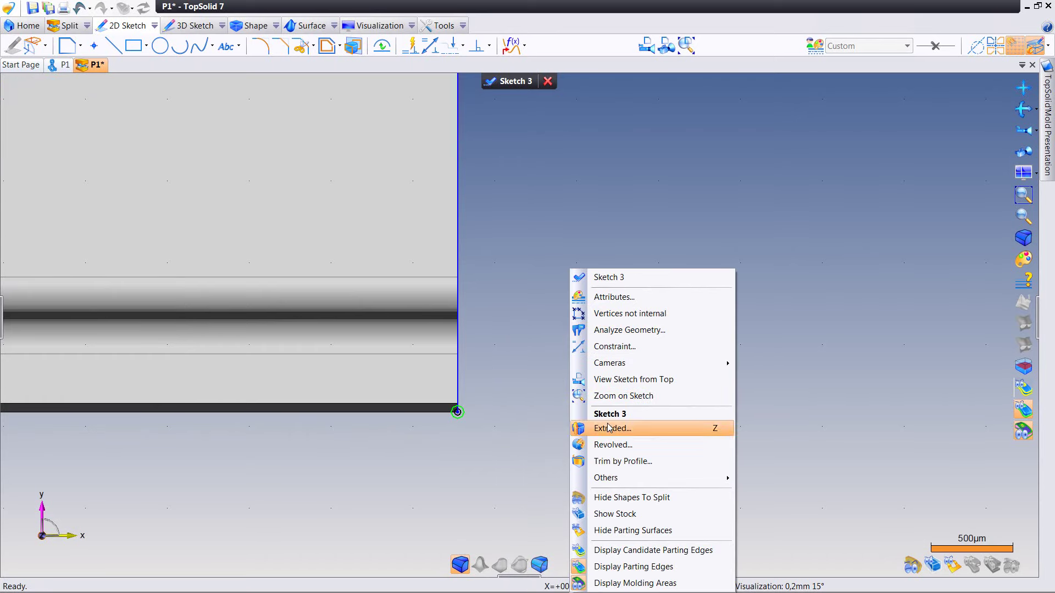
Step: Extrude Sketch 3 10 mm downward with a 10° draft
left_click(607, 422)
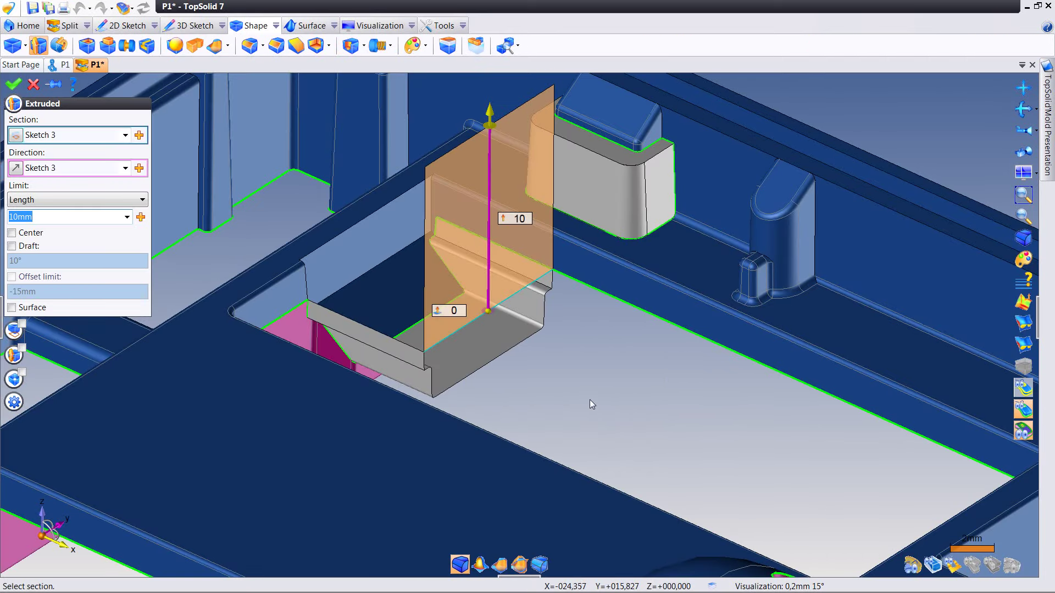
left_click(491, 116)
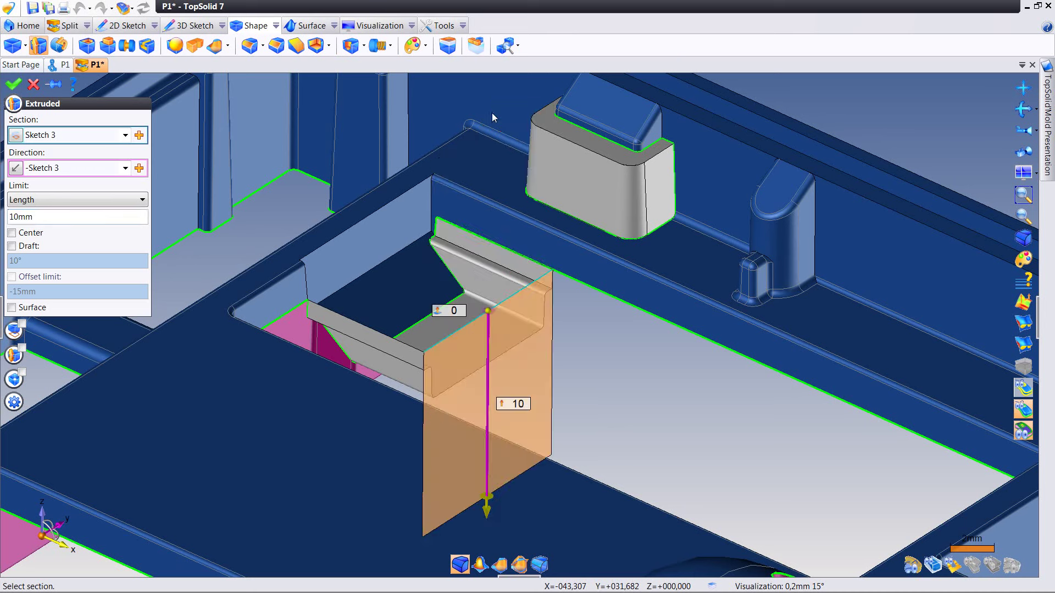
left_click(12, 246)
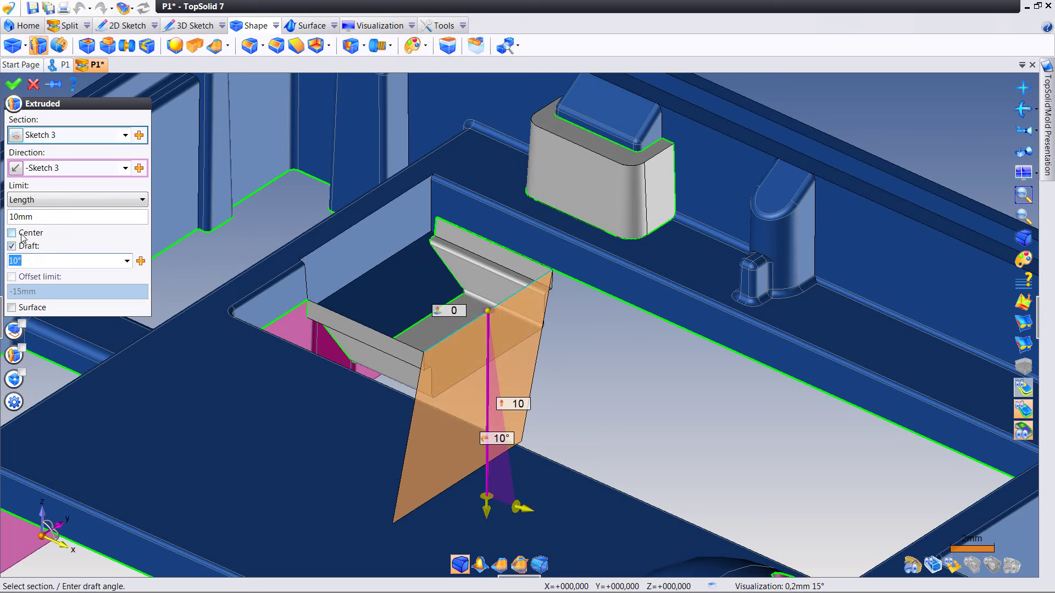
left_click(13, 84)
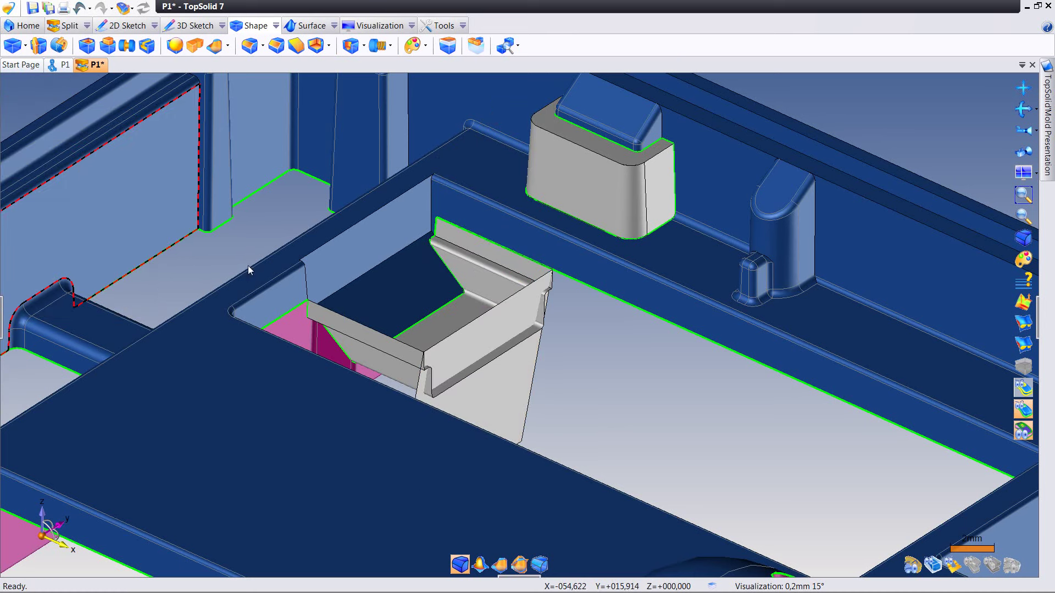
Step: Hide the mould and set up a reciprocal trim of the pocket surface against the sheet
left_click(912, 563)
middle_click_drag(636, 421, 605, 417)
scroll(596, 420, "up", 2)
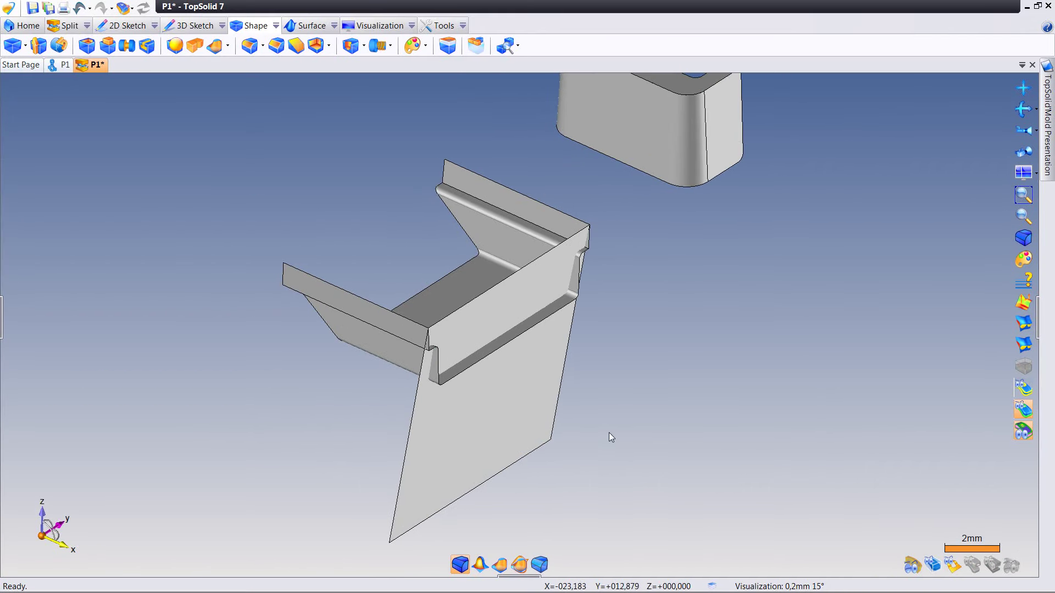
left_click(519, 564)
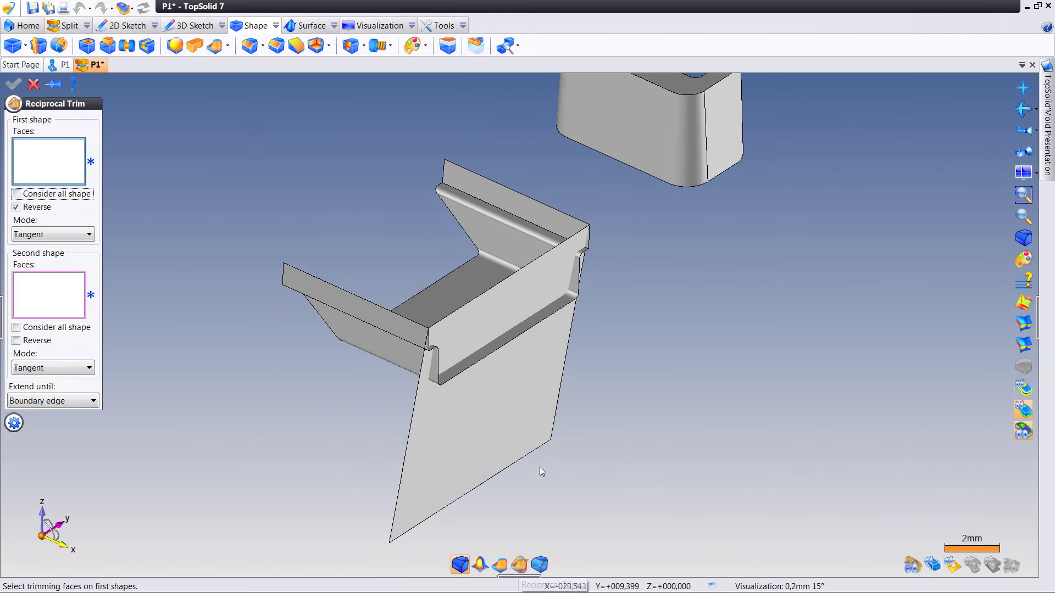
left_click(470, 309)
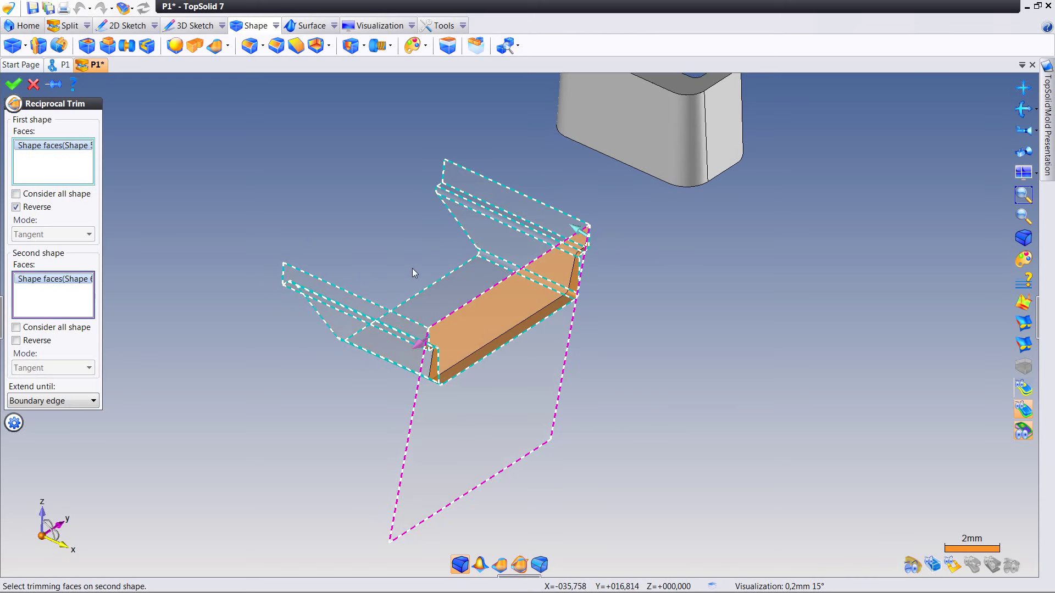
left_click(420, 344)
left_click(434, 336)
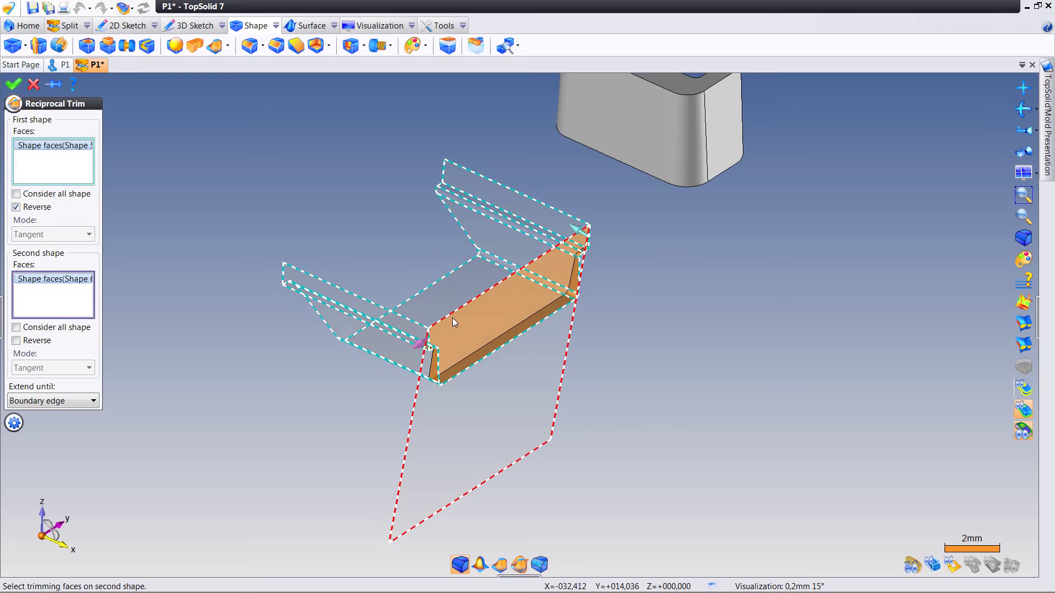
left_click(574, 231)
right_click(659, 255)
Step: Confirm the trim, then sew Shape 5 and the red face Shape 6 into one surface
left_click(671, 262)
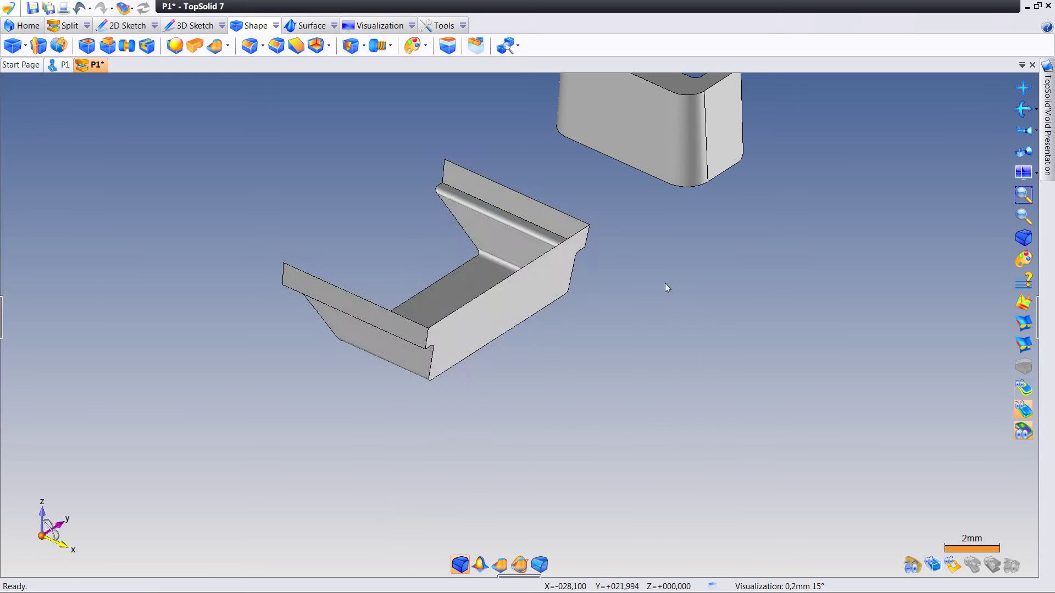
left_click(311, 25)
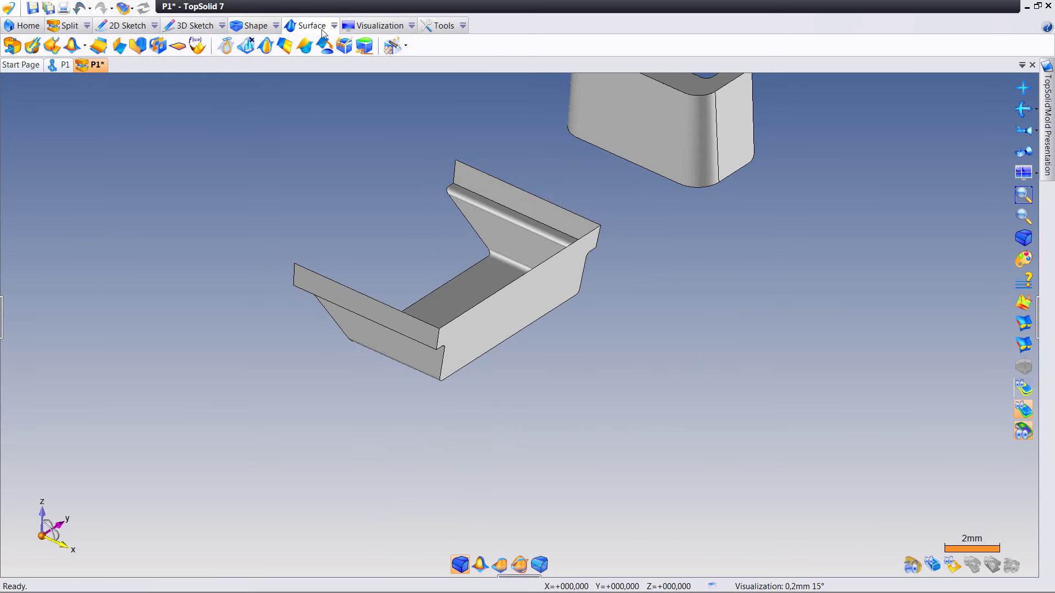
left_click(351, 48)
left_click(482, 190)
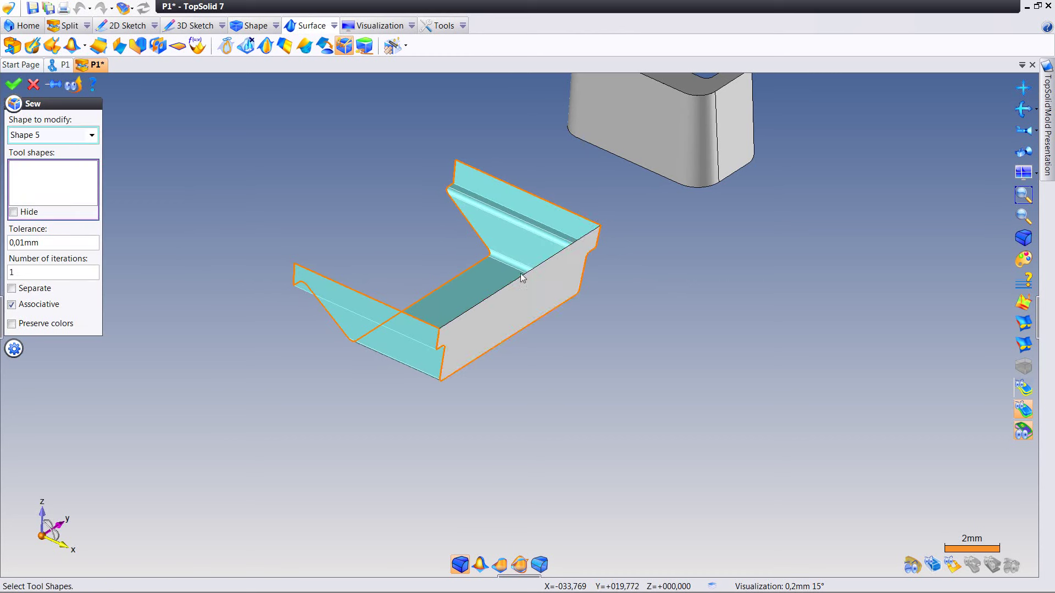
left_click(524, 295)
right_click(325, 194)
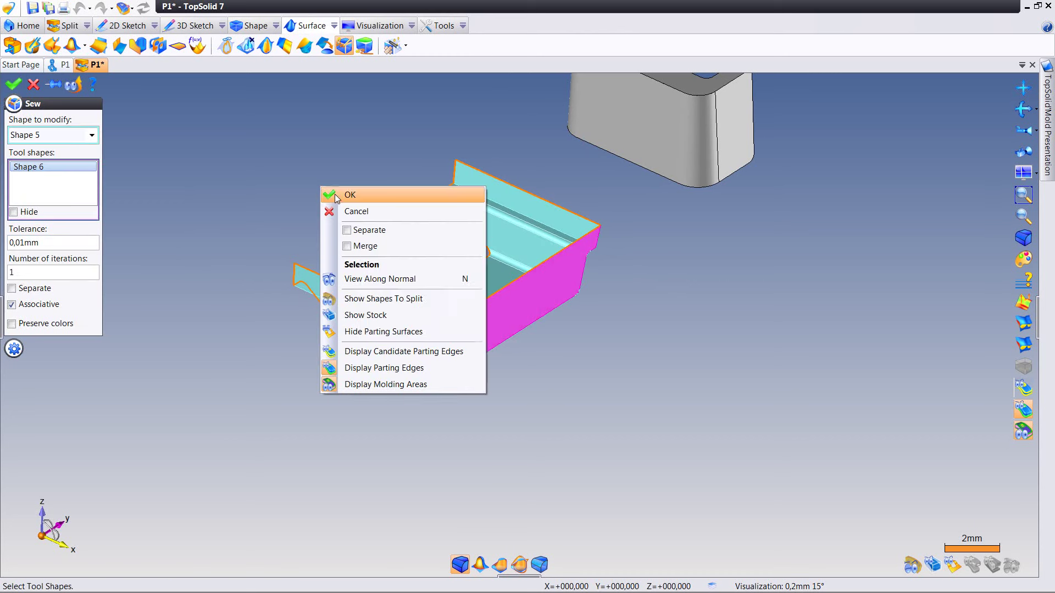
left_click(337, 197)
left_click_drag(489, 284, 416, 280)
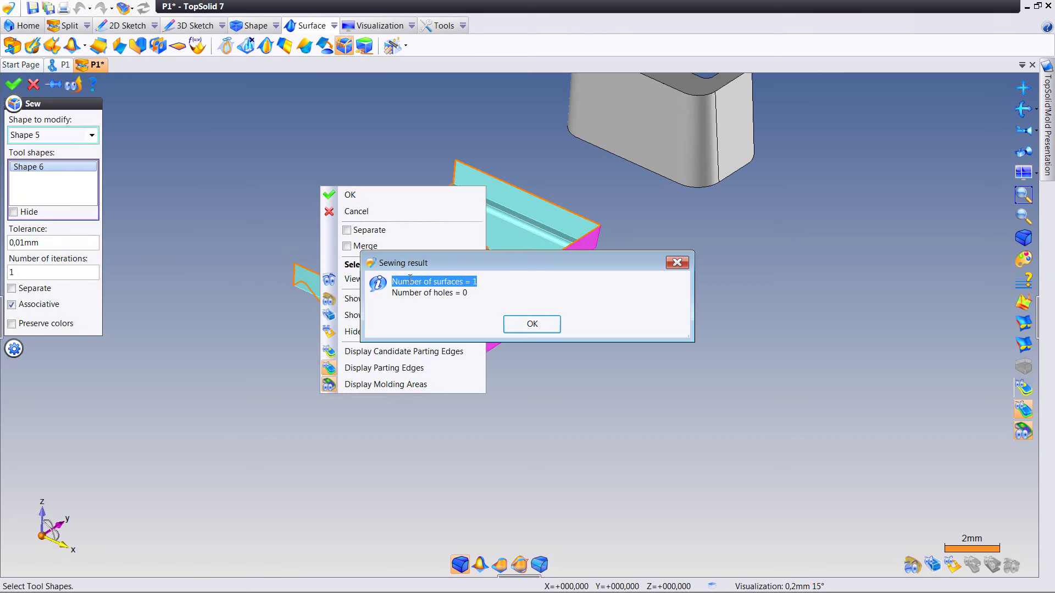
left_click(532, 323)
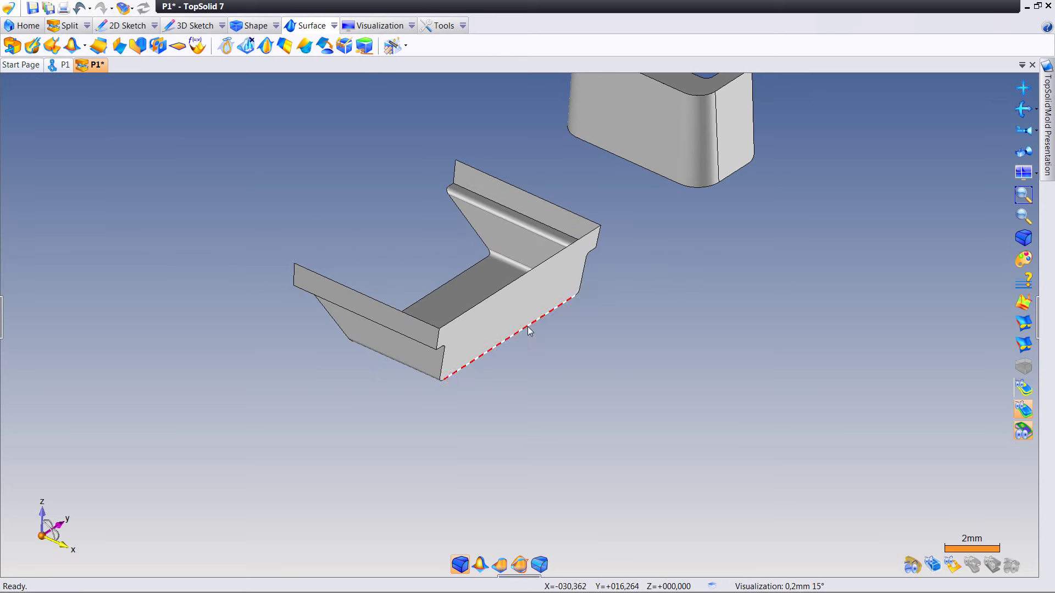
Step: Round the two corner edges with 1 mm fillets and redisplay the mould parts
right_click(600, 240)
left_click(618, 270)
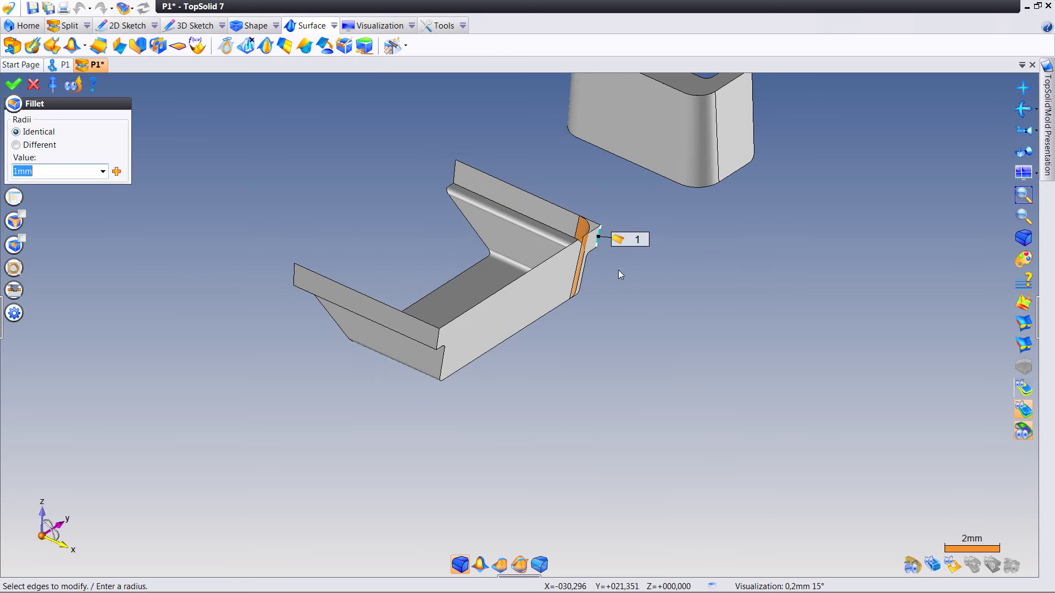
left_click(443, 360)
right_click(385, 235)
left_click(390, 240)
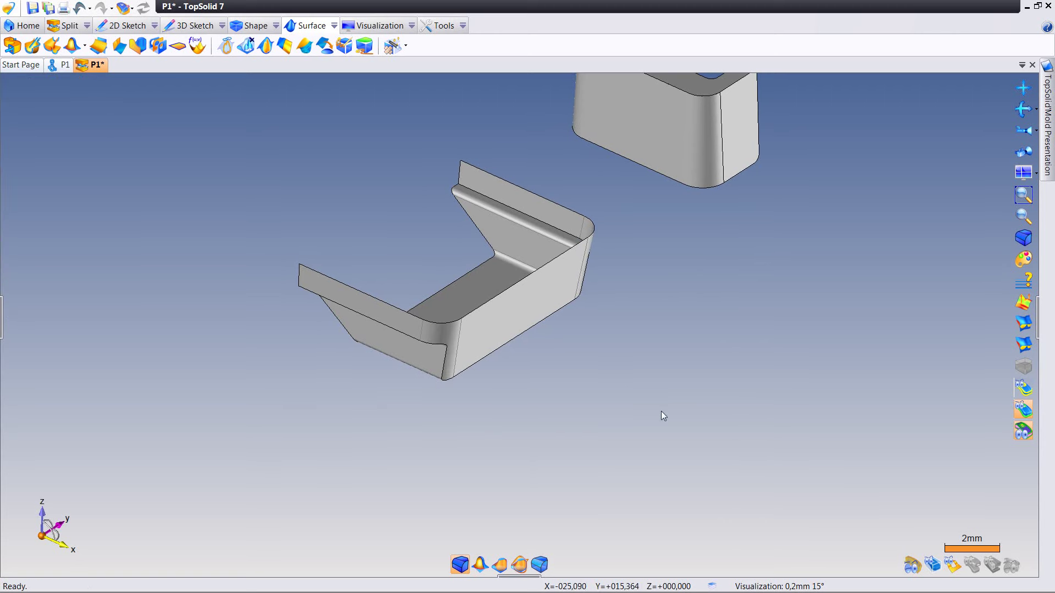
left_click(914, 564)
mouse_move(744, 410)
middle_mouse_down()
mouse_move(692, 397)
mouse_move(679, 375)
middle_mouse_up()
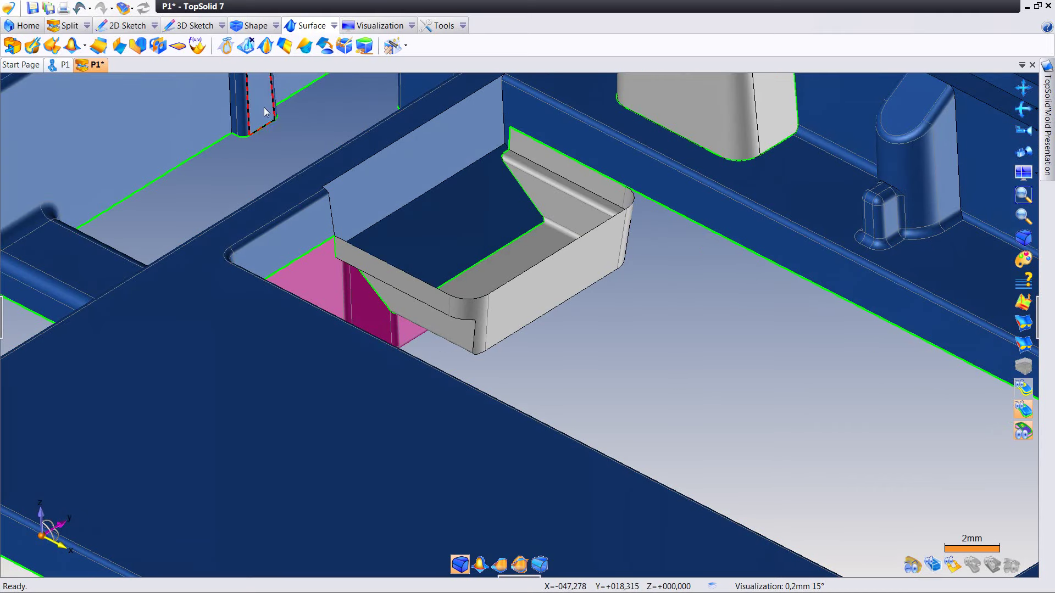
Step: Copy the long floor edge, the box's top rim edge and two floor loops into a 3D sketch
left_click(190, 25)
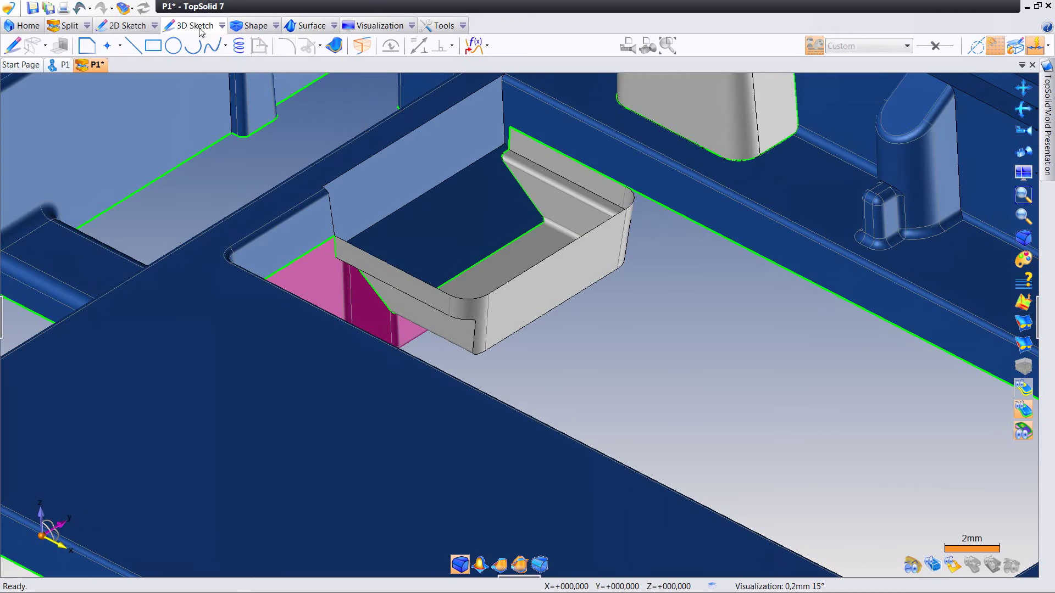
left_click(333, 46)
left_click(714, 238)
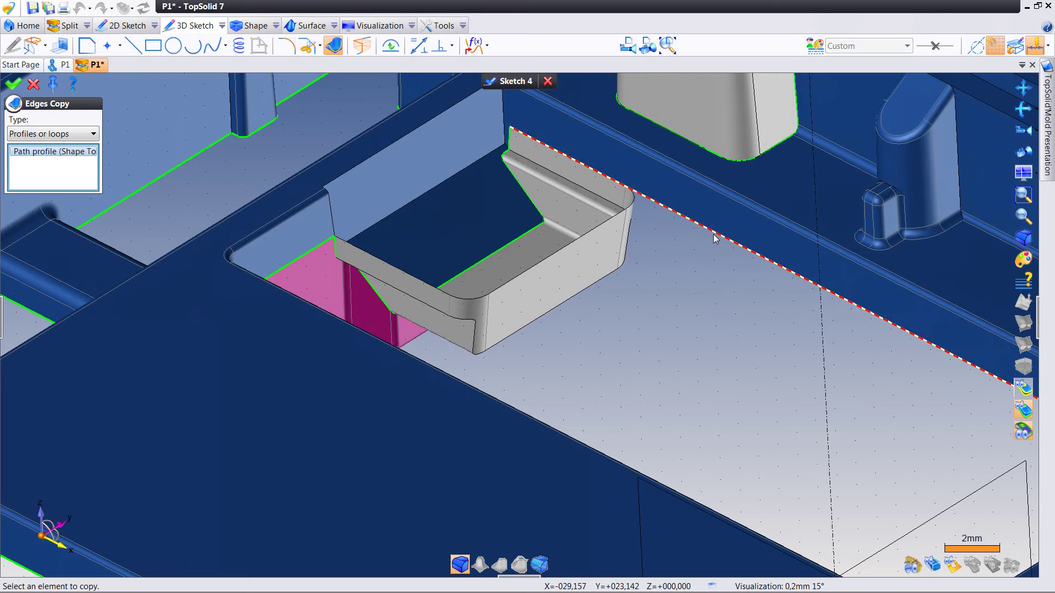
middle_click_drag(666, 257, 635, 233)
left_click(537, 187)
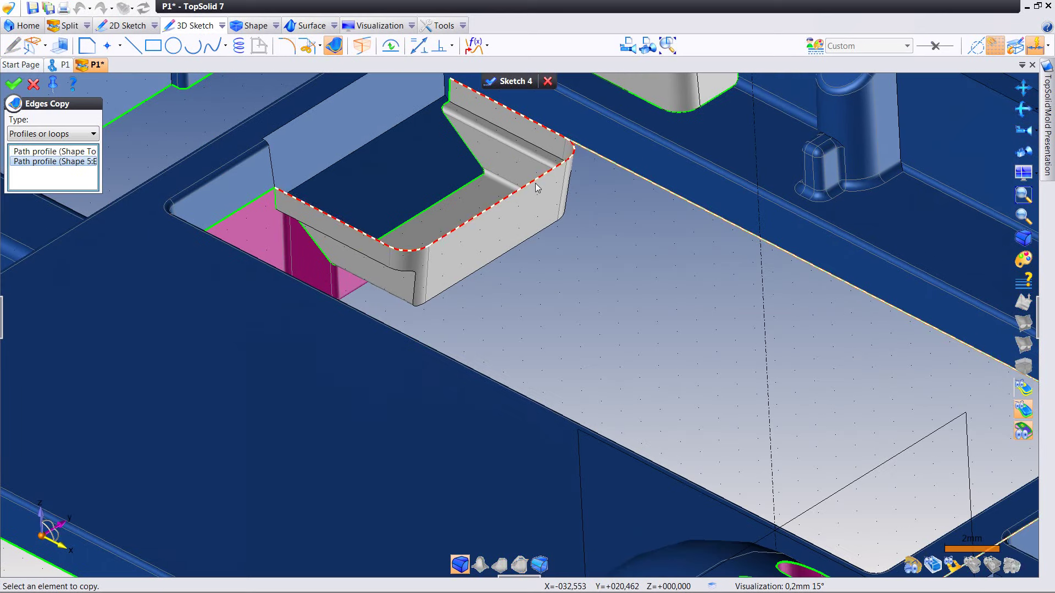
left_click(243, 212)
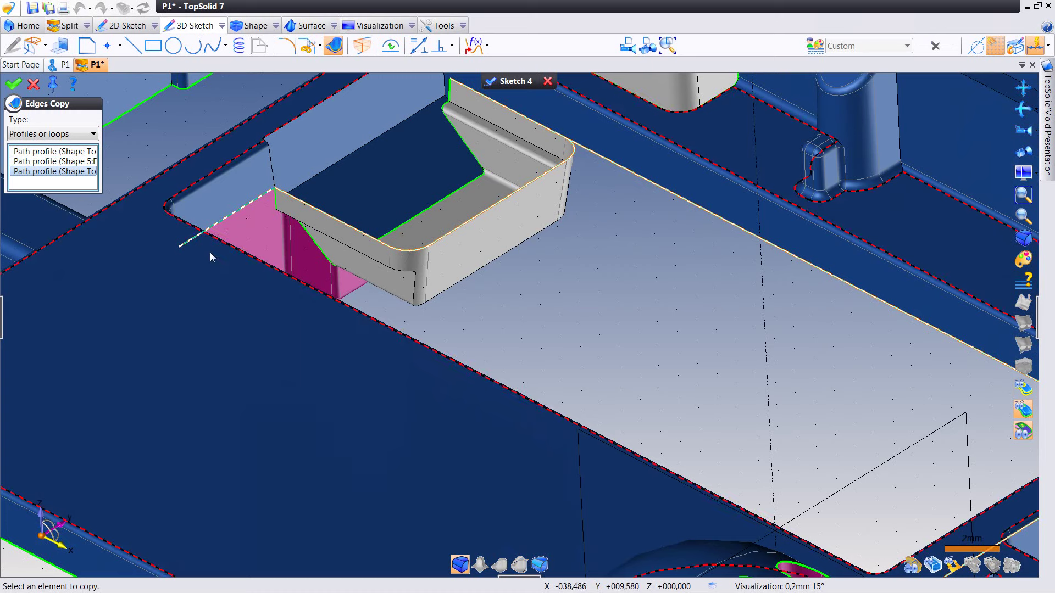
left_click(206, 269)
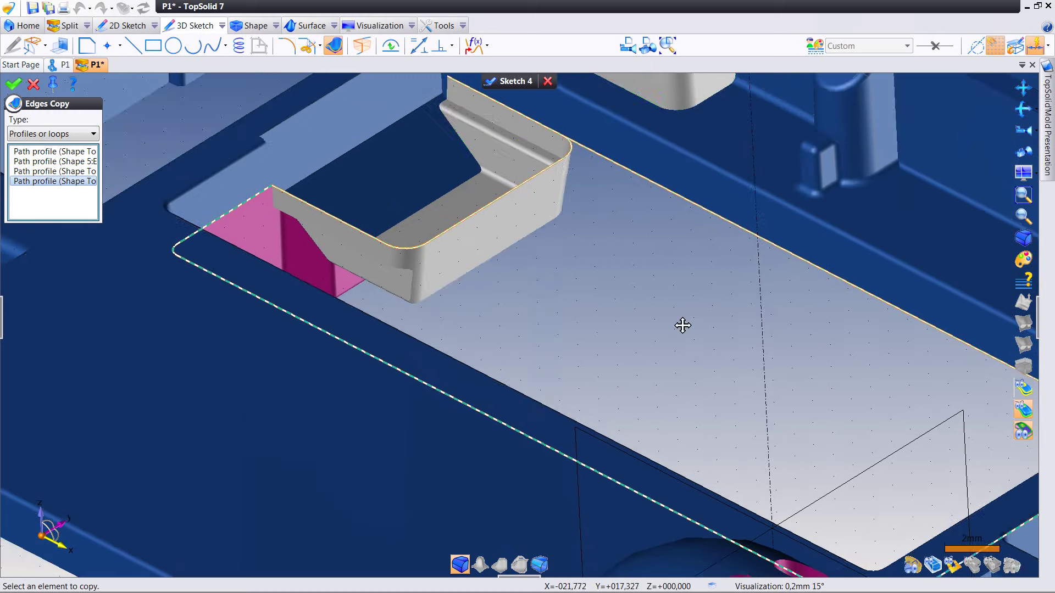
Step: Confirm the copied edges as Sketch 4 and trim its curves
middle_click_drag(683, 325, 547, 235)
right_click(562, 242)
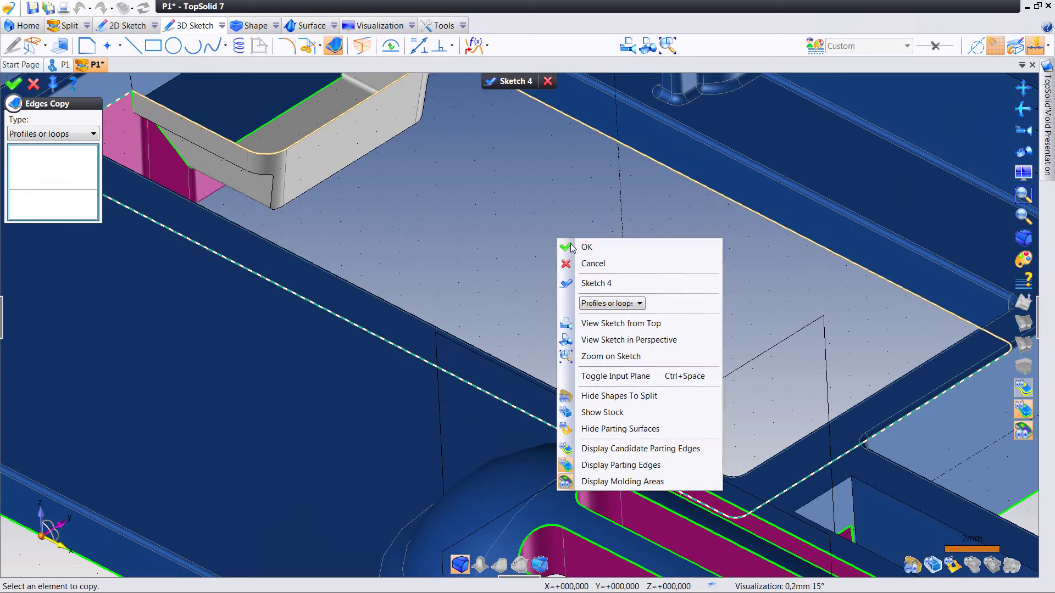
left_click(579, 246)
middle_click_drag(556, 276, 578, 318)
left_click(307, 46)
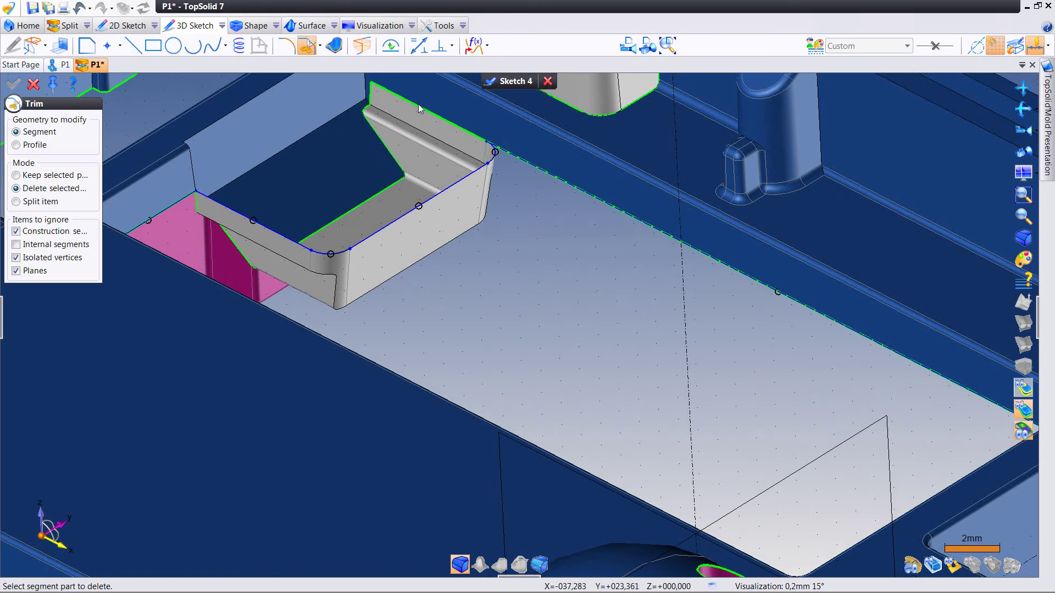
middle_click_drag(537, 226, 522, 216)
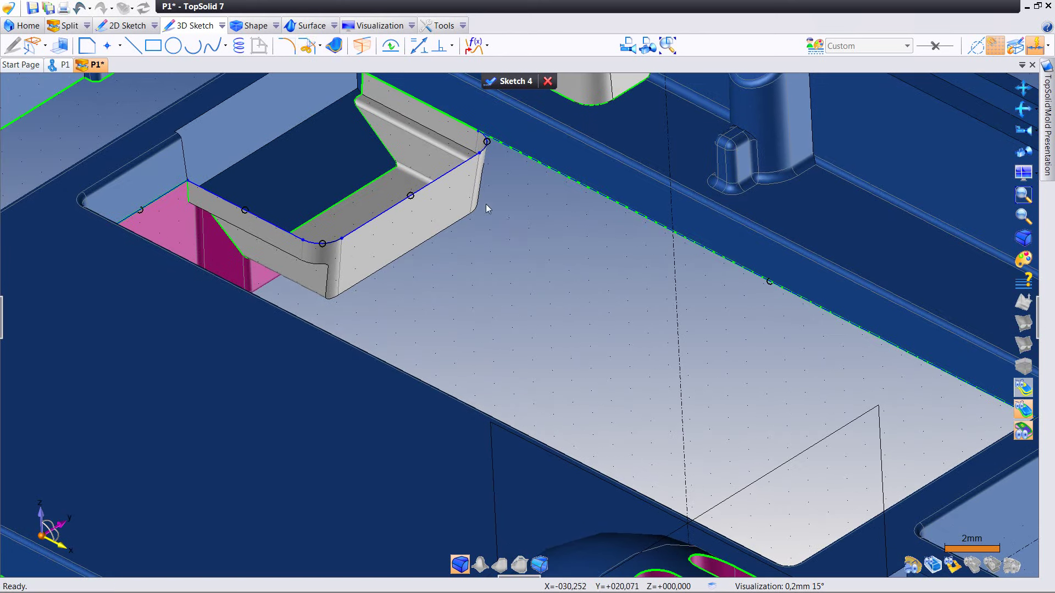
Step: Build flat surface Shape 7 from Sketch 4 and add it to the parting surfaces set
left_click(309, 25)
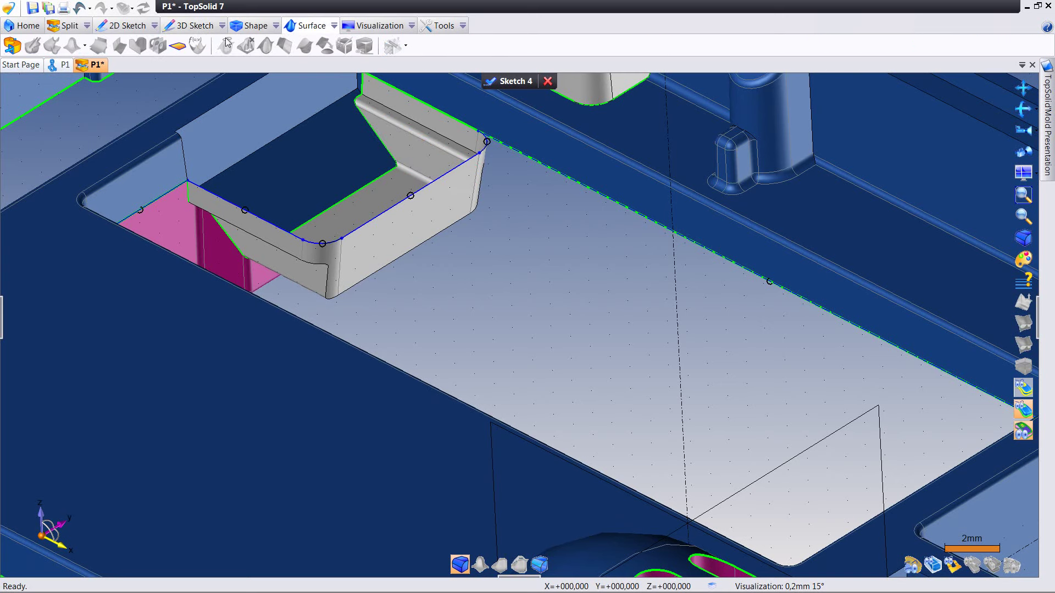
left_click(177, 46)
right_click(480, 229)
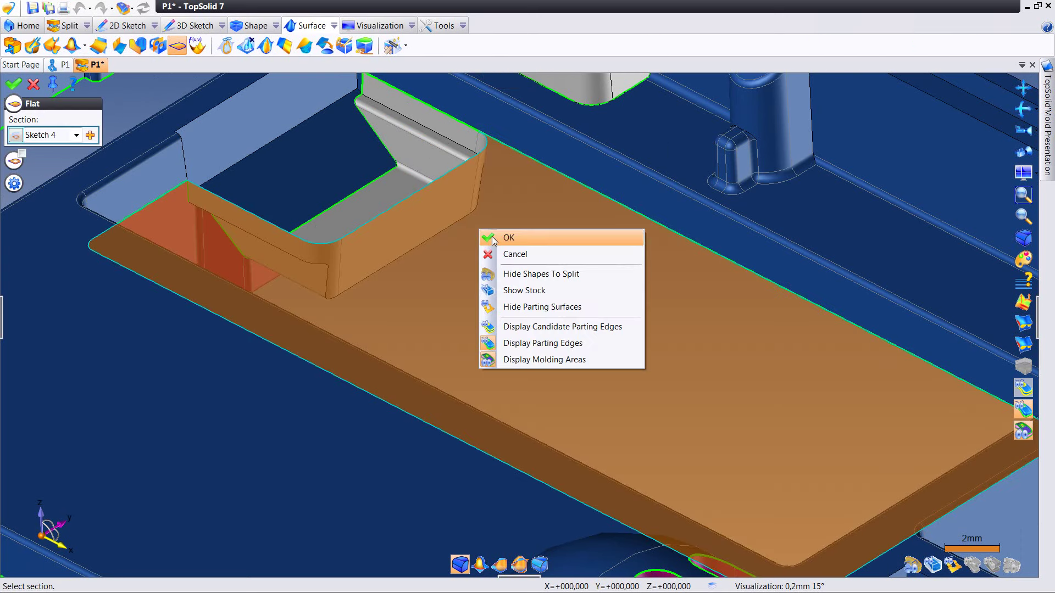
left_click(492, 238)
right_click(516, 232)
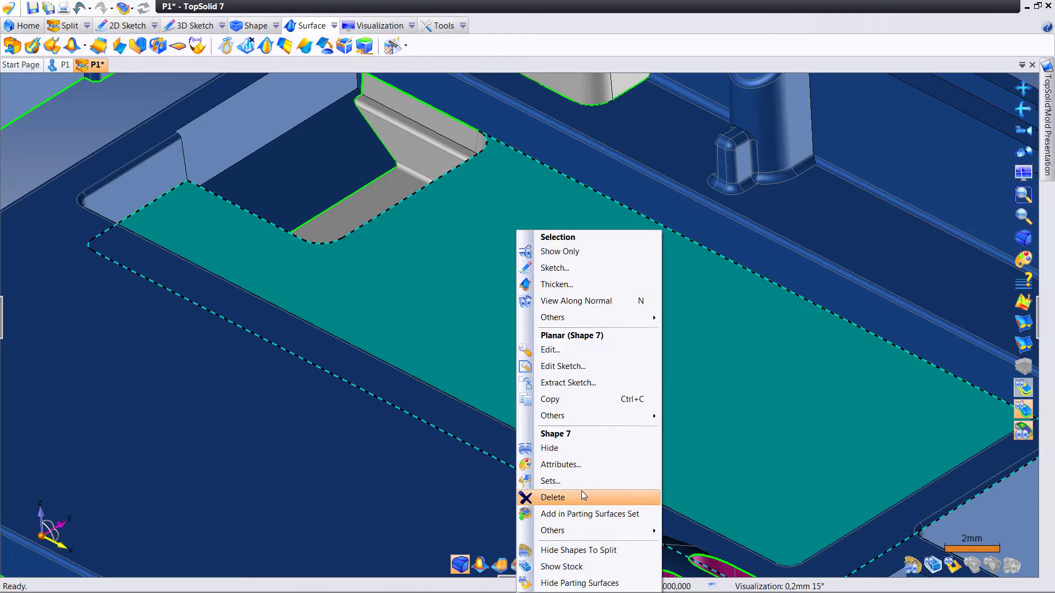
left_click(583, 513)
scroll(578, 387, "down", 3)
scroll(452, 285, "up", 4)
Step: Extend 5mm parting surfaces from both vertical edges of the pink wall
scroll(620, 345, "up", 2)
middle_click_drag(620, 345, 401, 278, "ctrl")
middle_click_drag(567, 400, 526, 391)
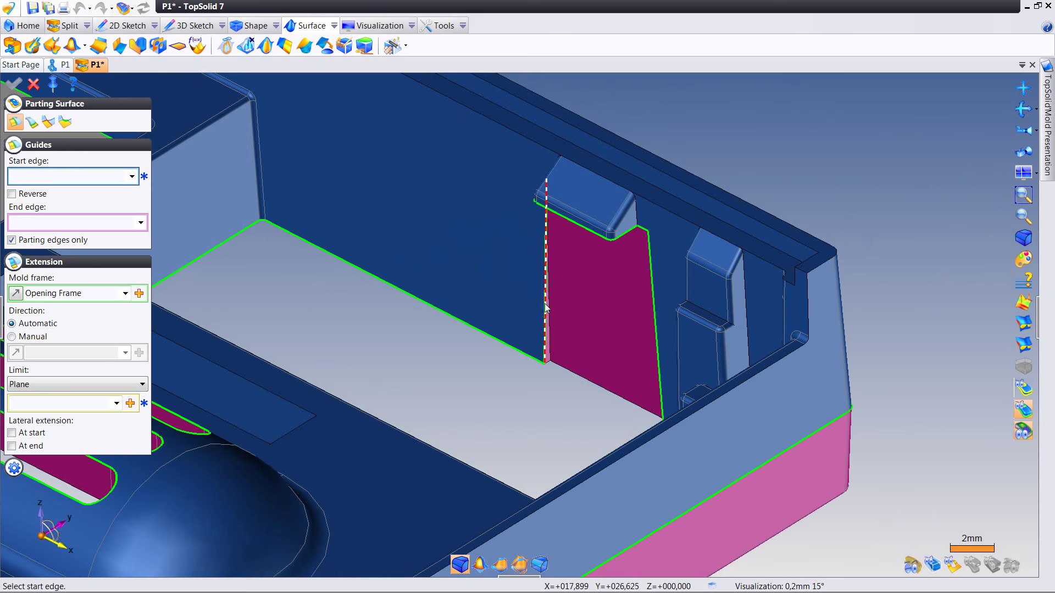
left_click(546, 307)
left_click(77, 384)
left_click(71, 395)
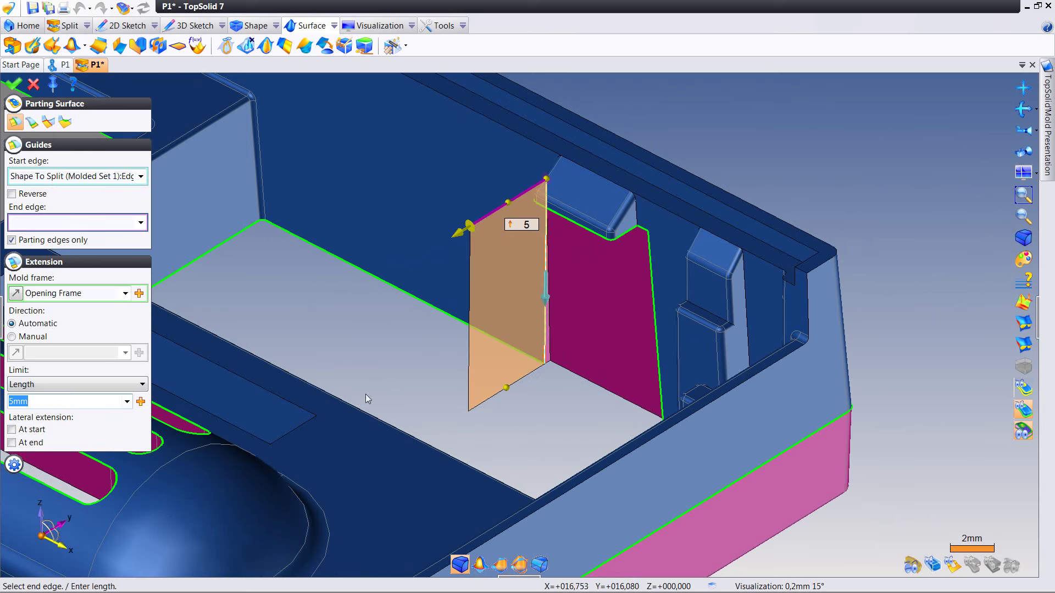
left_click(656, 340)
key("Return")
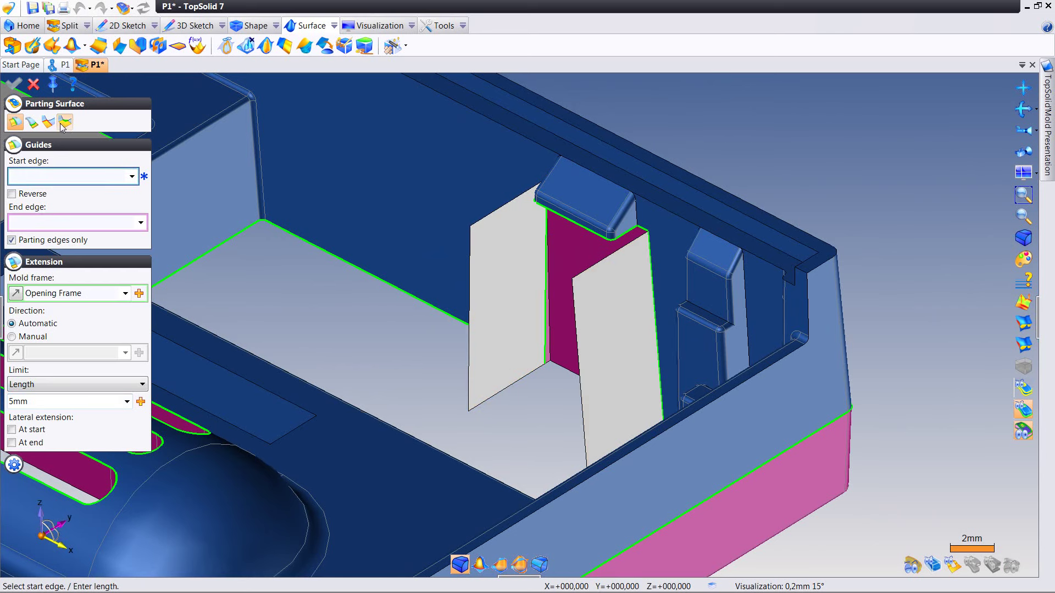
Step: Loft a surface between the two side extensions, flipping direction to avoid self-intersection
left_click(49, 122)
left_click(469, 302)
left_click(540, 324)
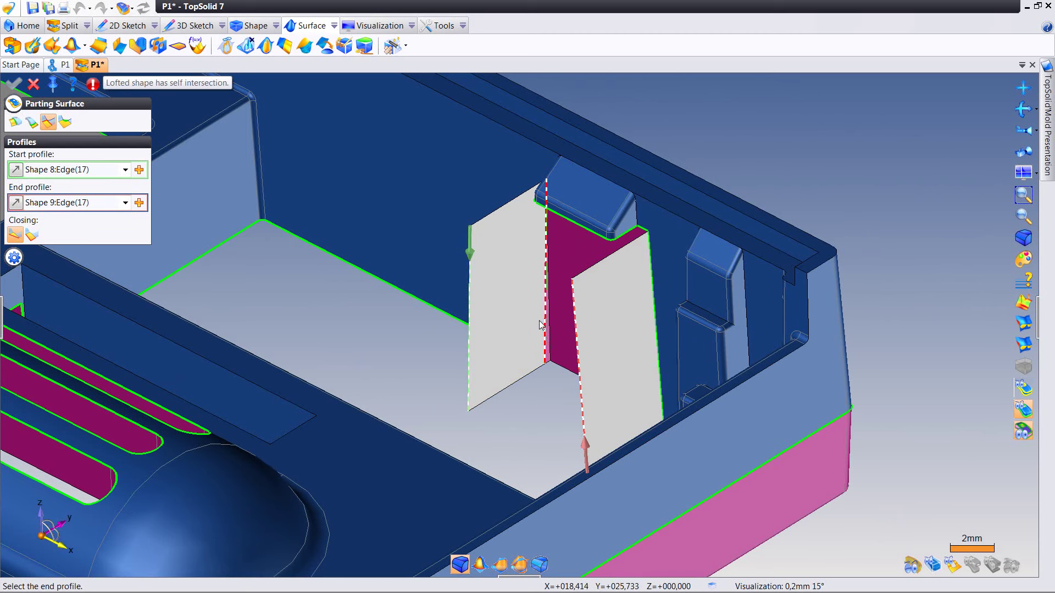
left_click(581, 443)
key("Return")
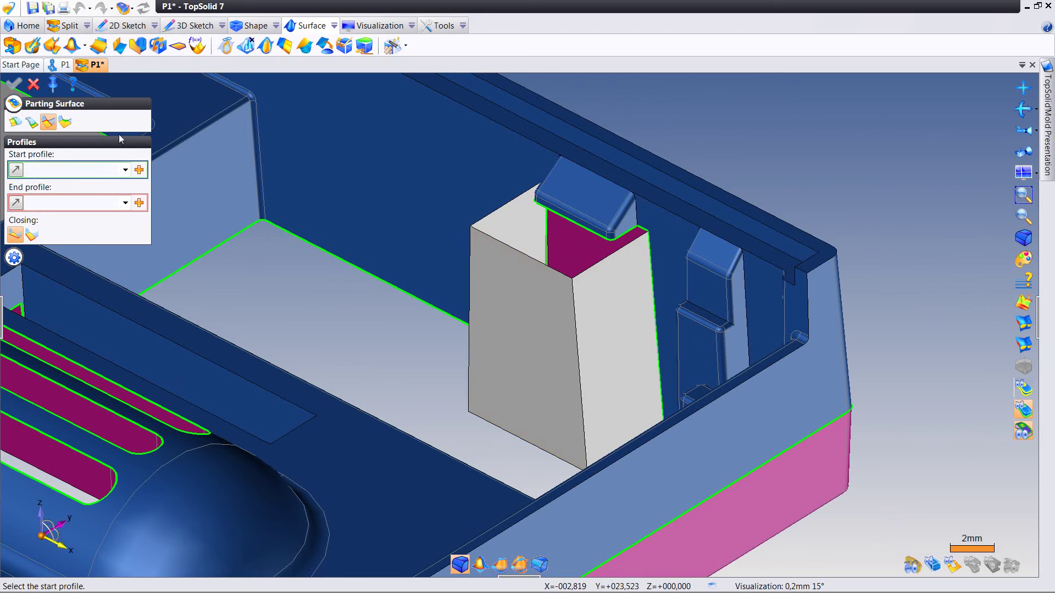
Step: Cap the pink wall's top edge with an extension limited to a vertex at an edge midpoint
left_click(21, 123)
middle_click_drag(555, 192, 540, 183)
left_click(537, 181)
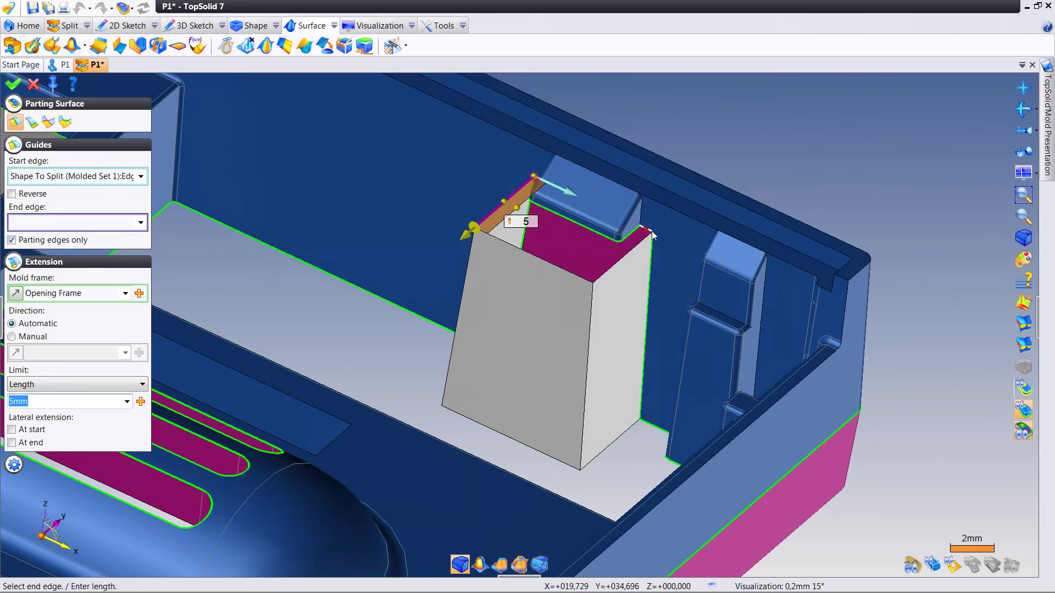
left_click(652, 234)
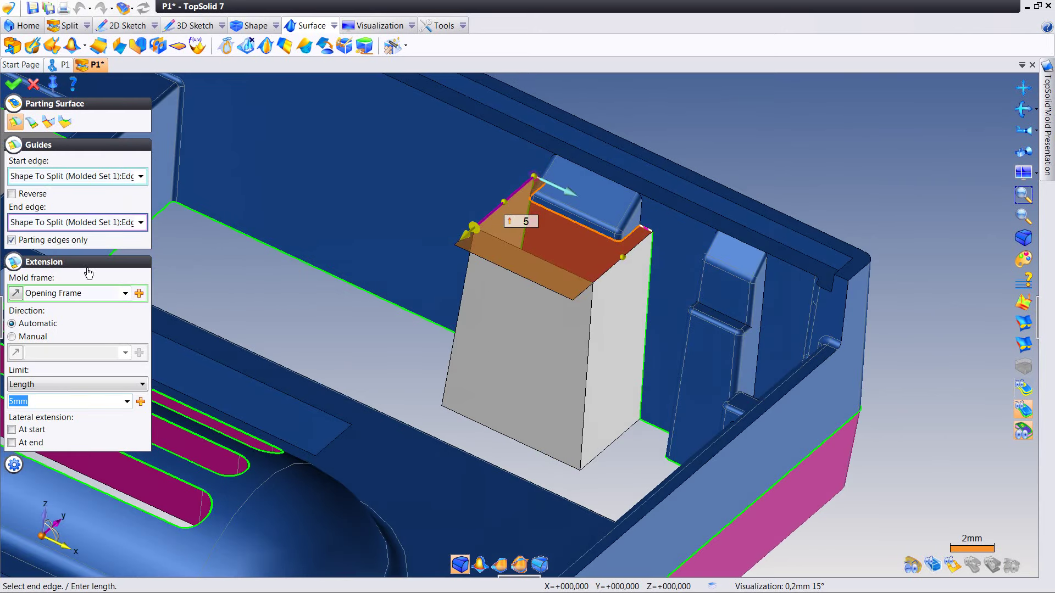
left_click(77, 384)
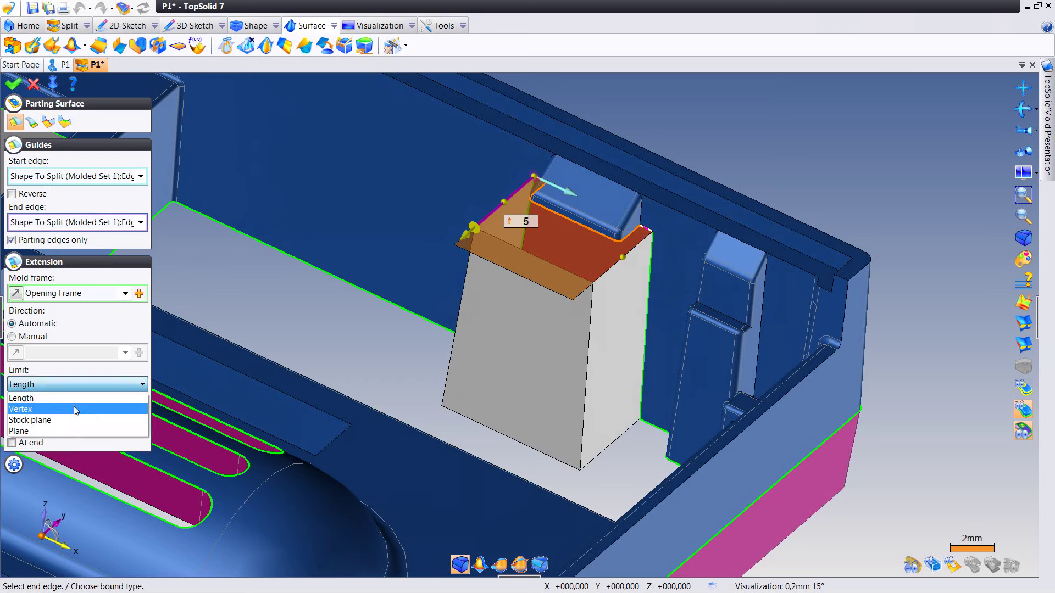
left_click(74, 409)
left_click(504, 245)
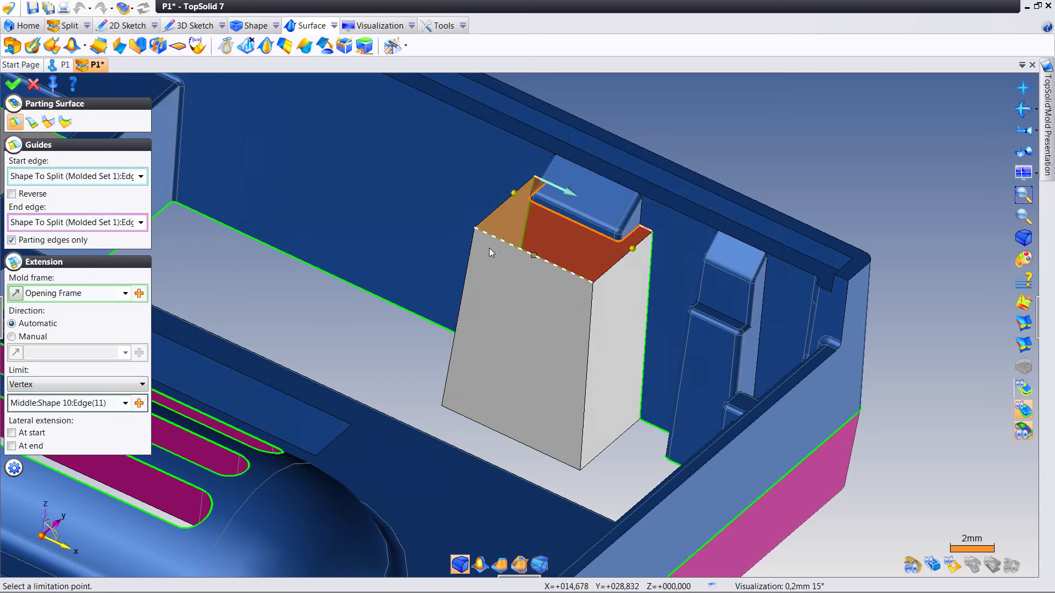
right_click(335, 324)
left_click(341, 316)
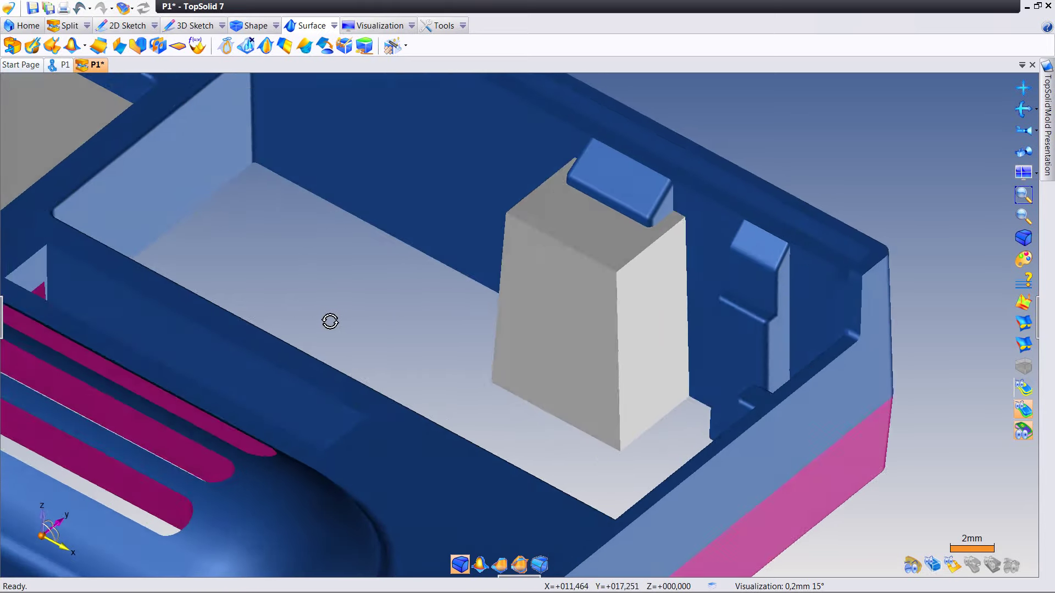
middle_click_drag(329, 320, 374, 317)
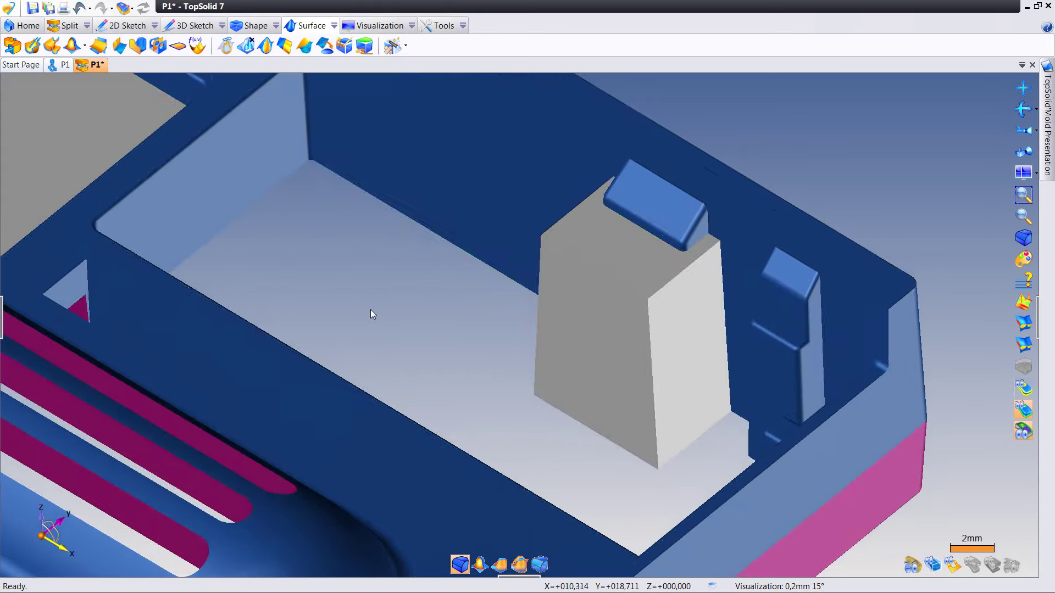
Step: Copy the cavity floor loop, two more loop profiles and the block's base loop into a sketch
key("Escape")
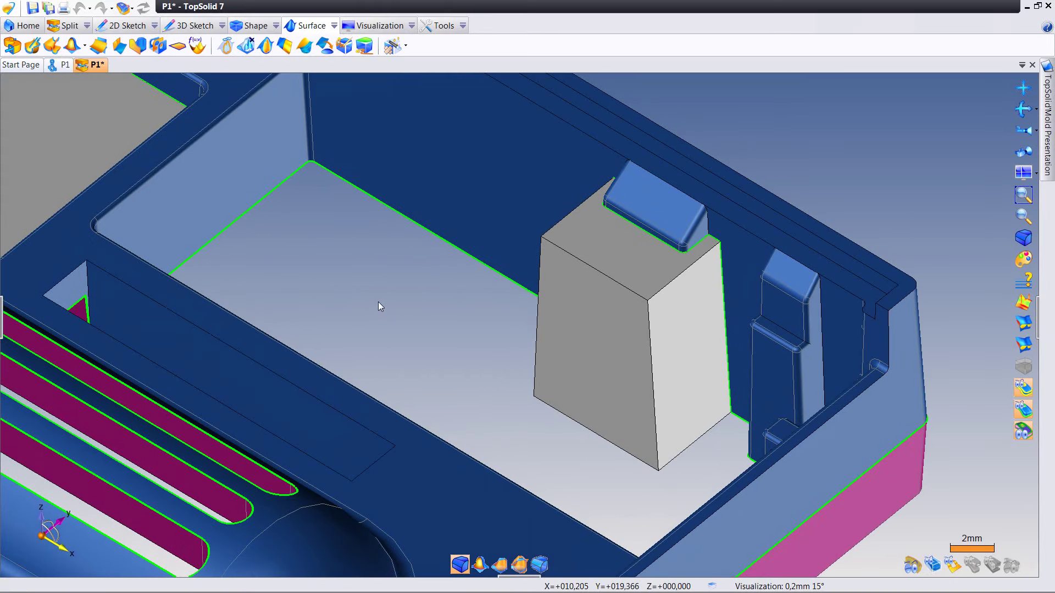
left_click(426, 230)
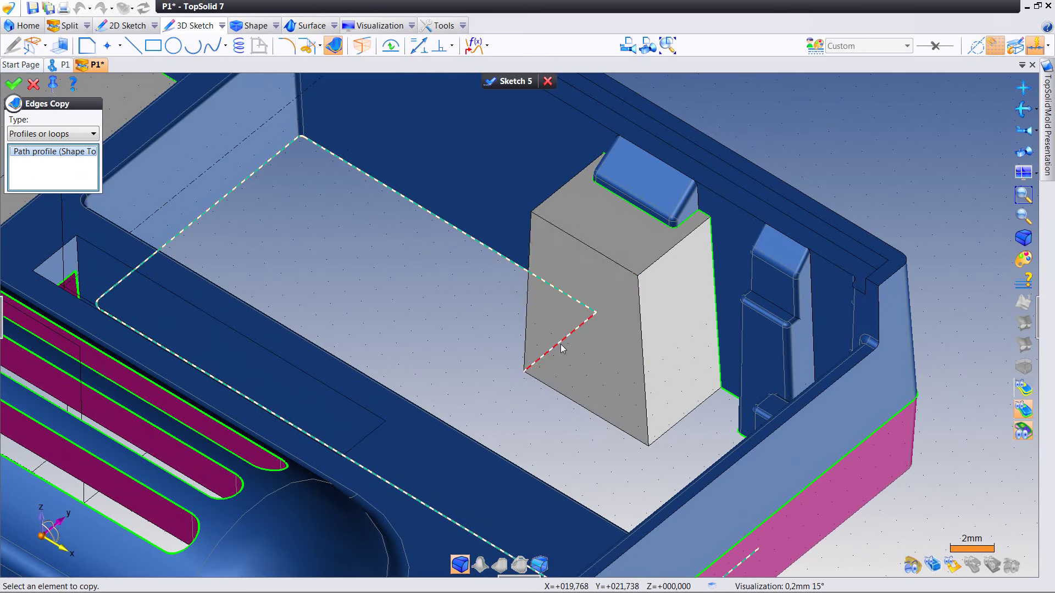
left_click(554, 360)
left_click(559, 394)
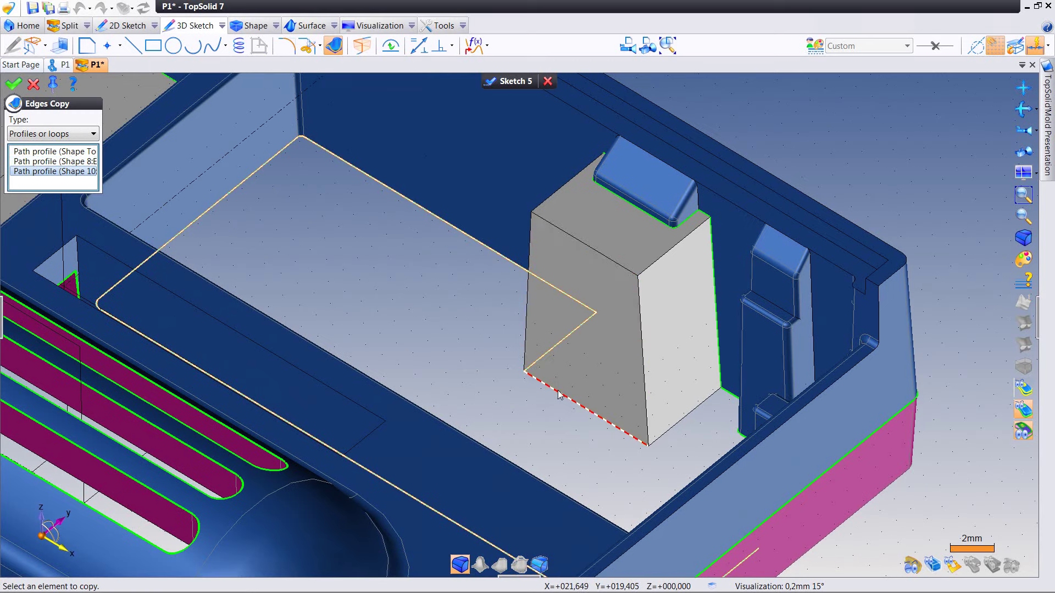
left_click(688, 412)
middle_click_drag(688, 412, 657, 346)
Step: Add four edges beside the side block and rib, then confirm the copy as Sketch 5
left_click(658, 343)
left_click(667, 369)
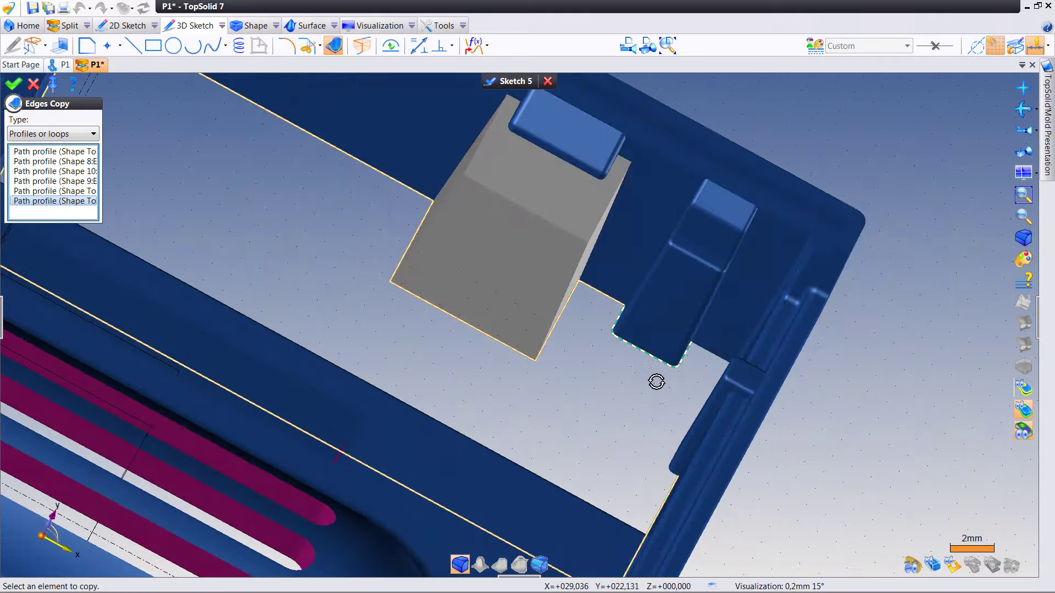
left_click(668, 309)
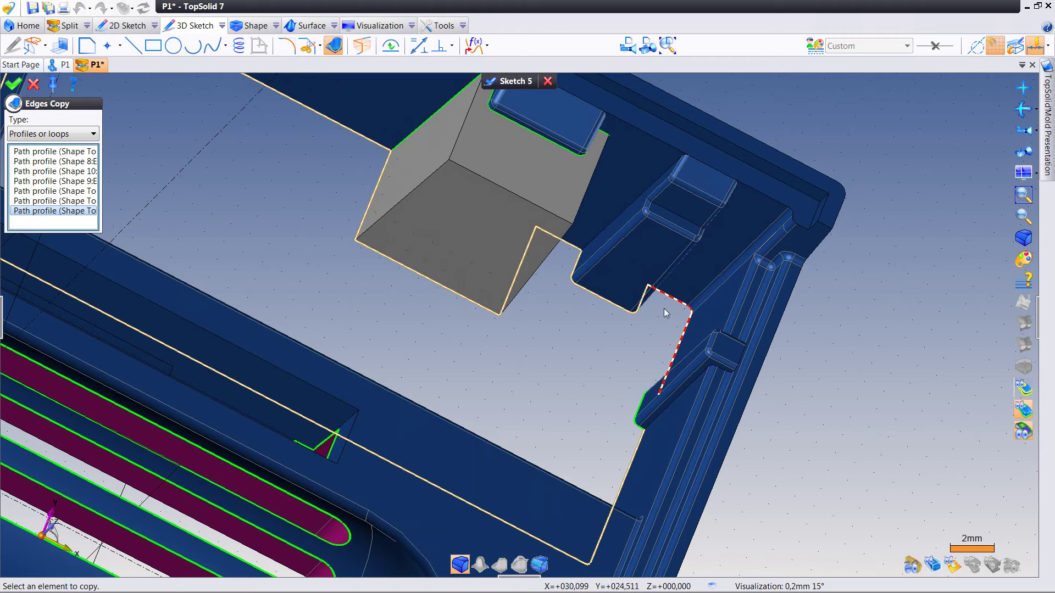
left_click(645, 405)
middle_click_drag(645, 405, 509, 377)
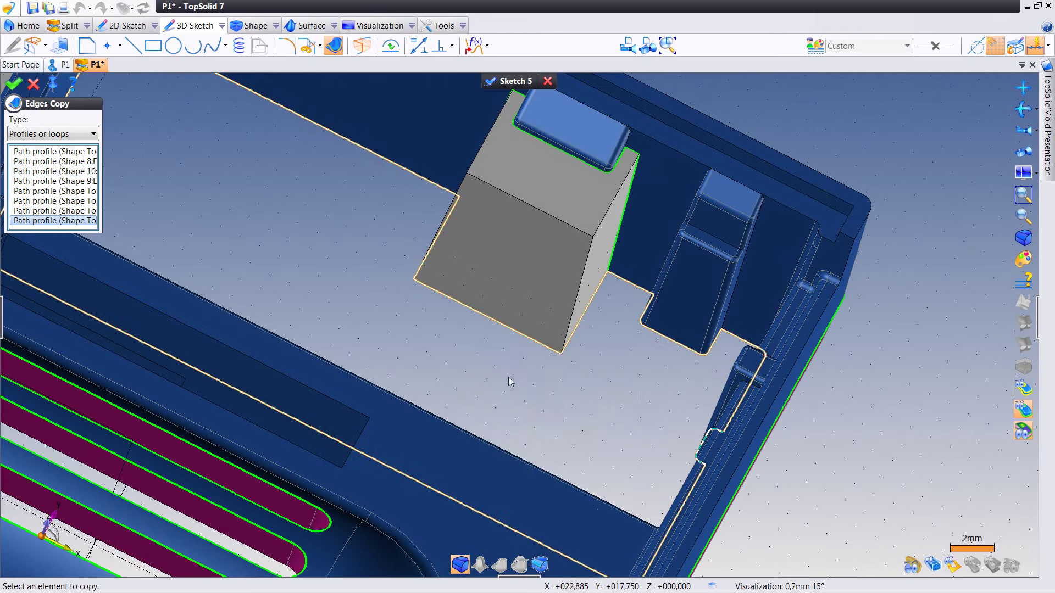
right_click(467, 342)
left_click(488, 349)
middle_click_drag(380, 307, 352, 284)
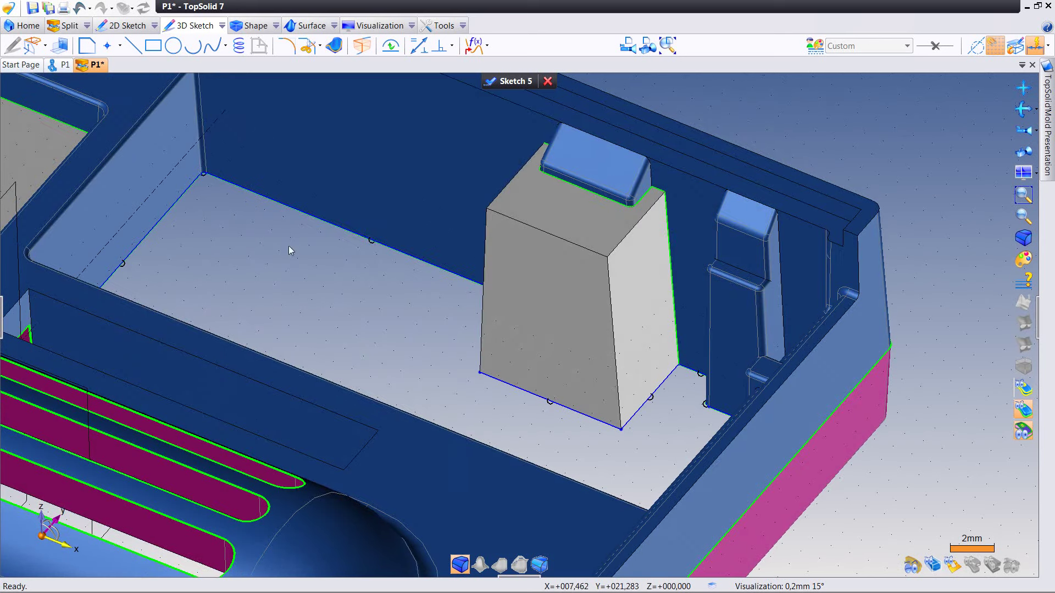
Step: Create flat surface Shape 12 from Sketch 5 and add it to Parting Surfaces Set
left_click(307, 26)
left_click(177, 46)
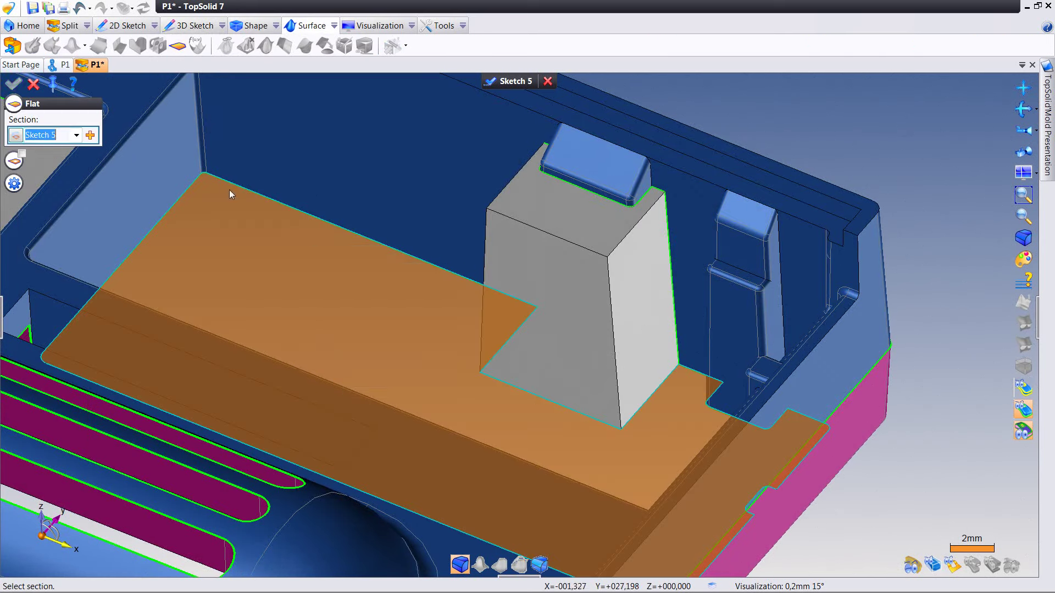
right_click(284, 245)
left_click(298, 255)
right_click(298, 258)
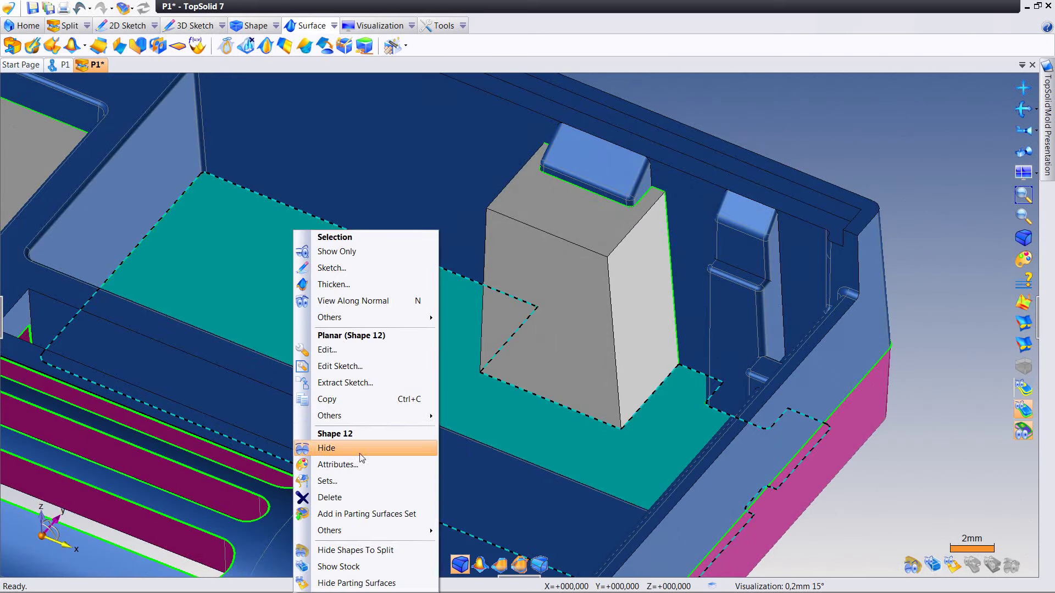
left_click(372, 507)
scroll(742, 390, "down", 3)
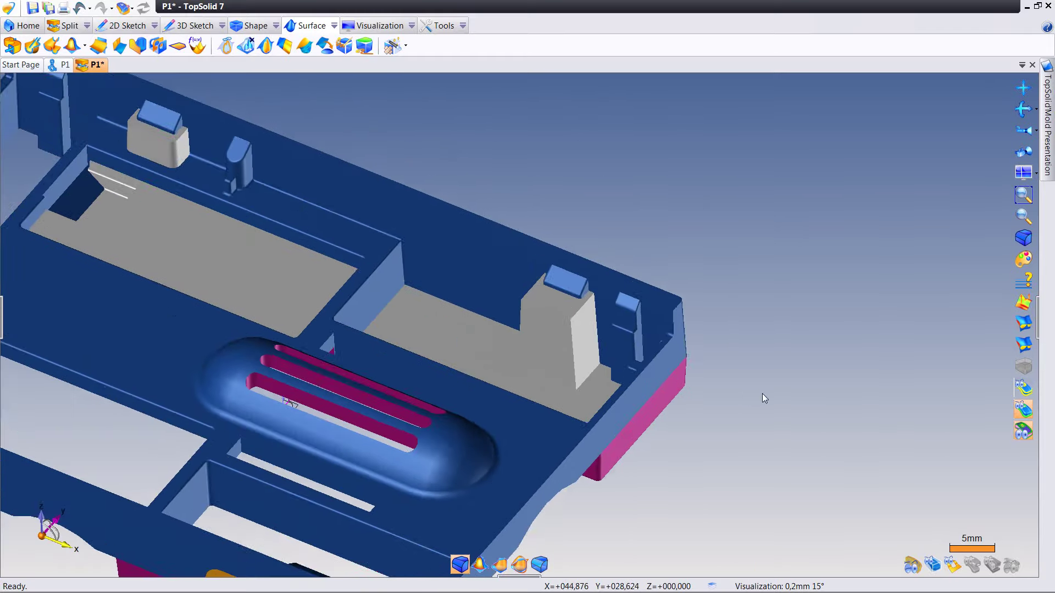
scroll(762, 394, "down", 3)
mouse_move(757, 378)
middle_mouse_down()
mouse_move(764, 391)
mouse_move(596, 313)
mouse_move(553, 252)
middle_mouse_up()
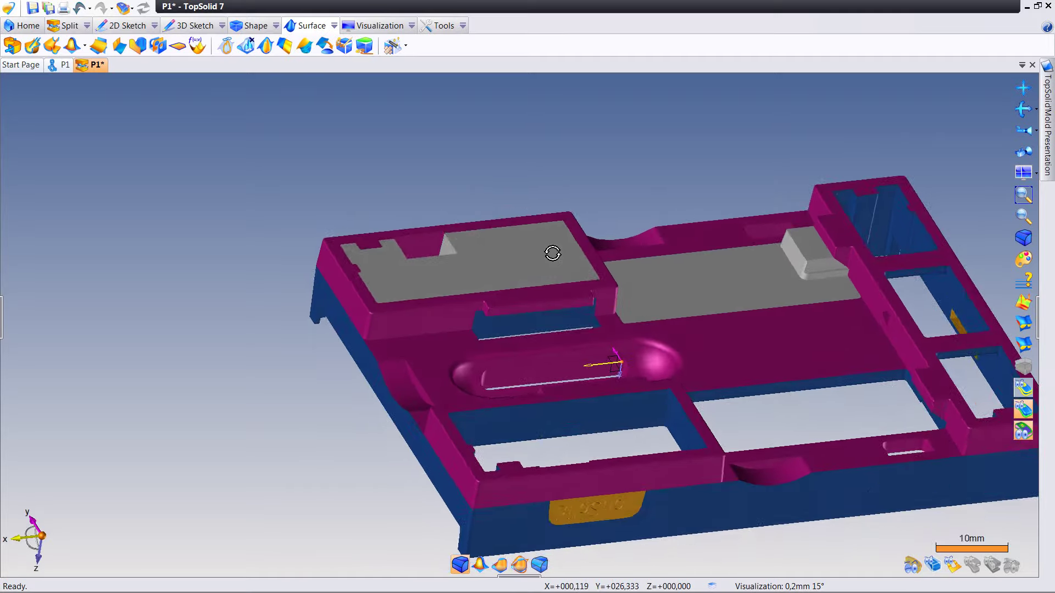
scroll(536, 322, "up", 1)
scroll(435, 349, "up", 2)
scroll(440, 317, "up", 2)
scroll(444, 290, "up", 2)
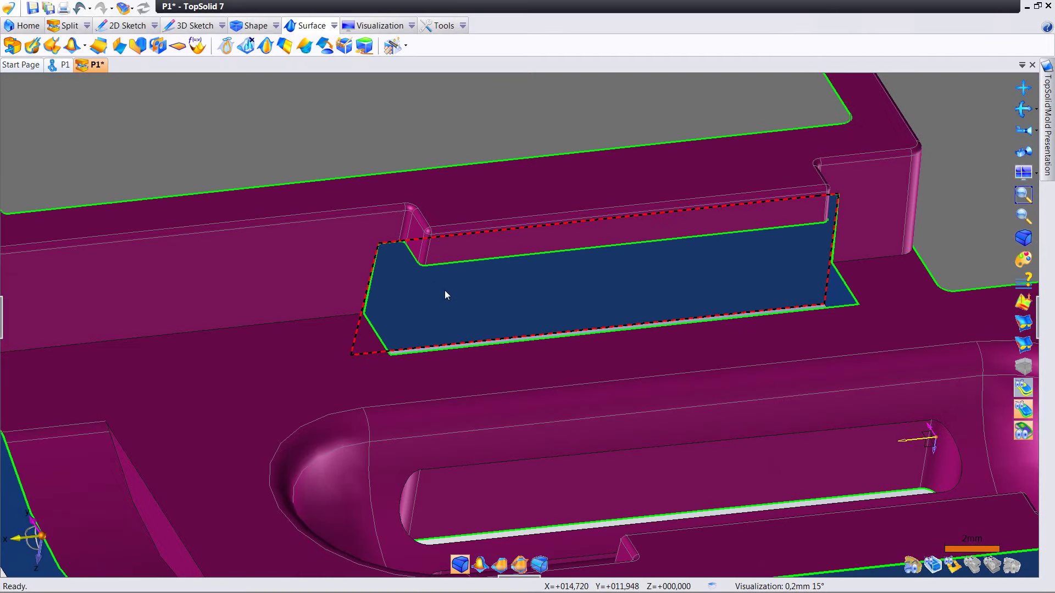
Step: Extend a parting surface from the wall's bottom edge to a plane limit at its right end
left_click(375, 263)
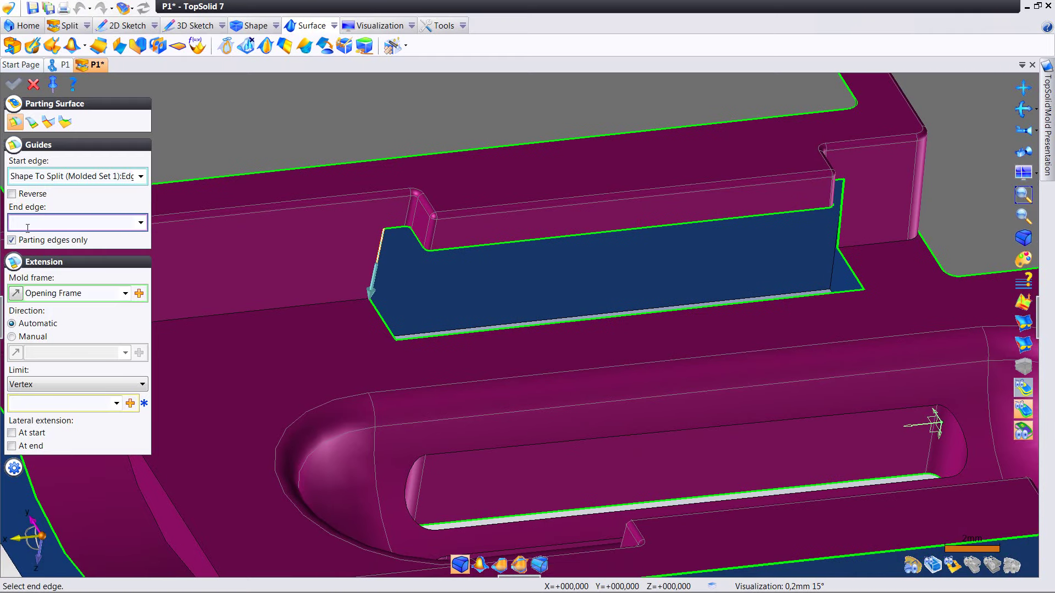
left_click(72, 384)
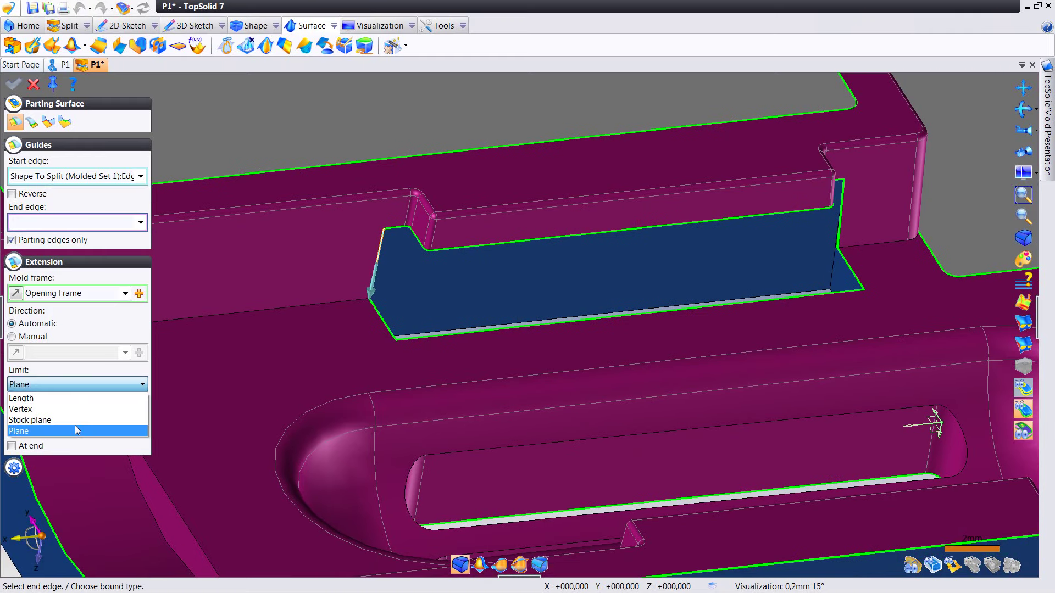
left_click(74, 425)
left_click(443, 344)
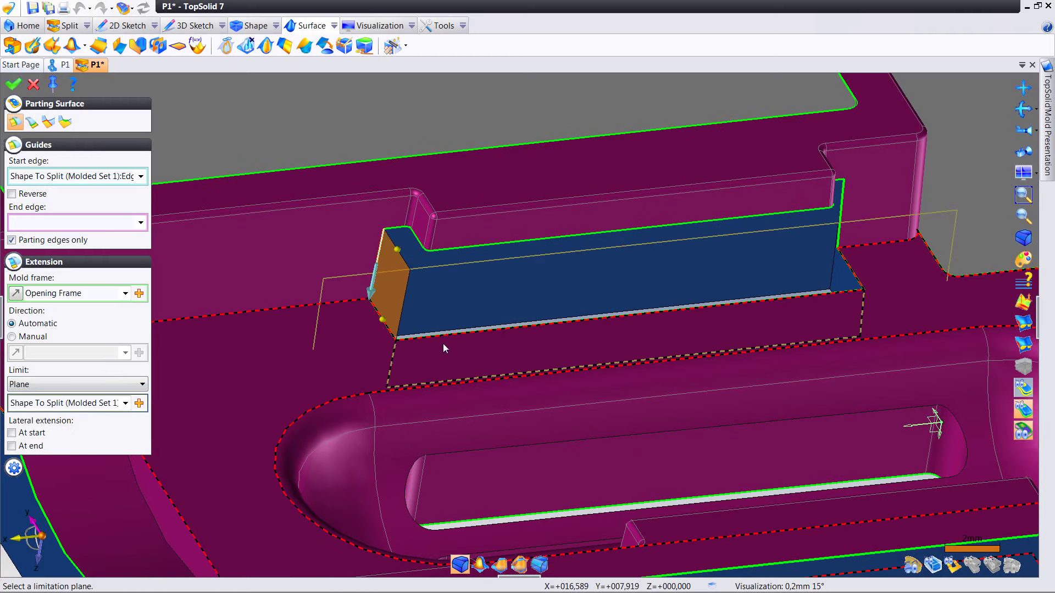
left_click(841, 212)
Step: Cap the wall top with an extension from its top edge to the end edge, then close the command
left_click(62, 126)
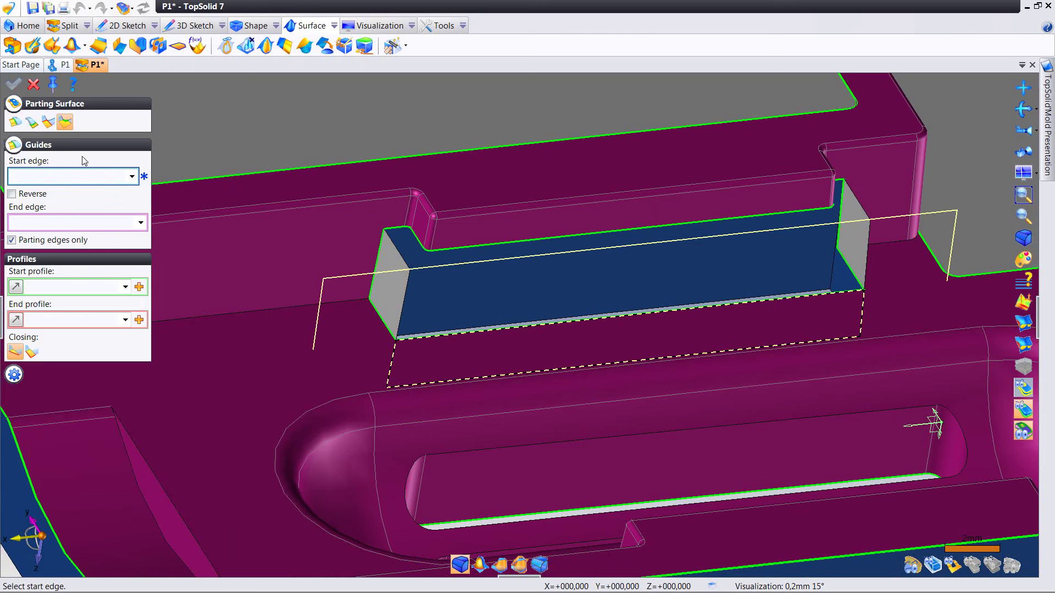
left_click(425, 340)
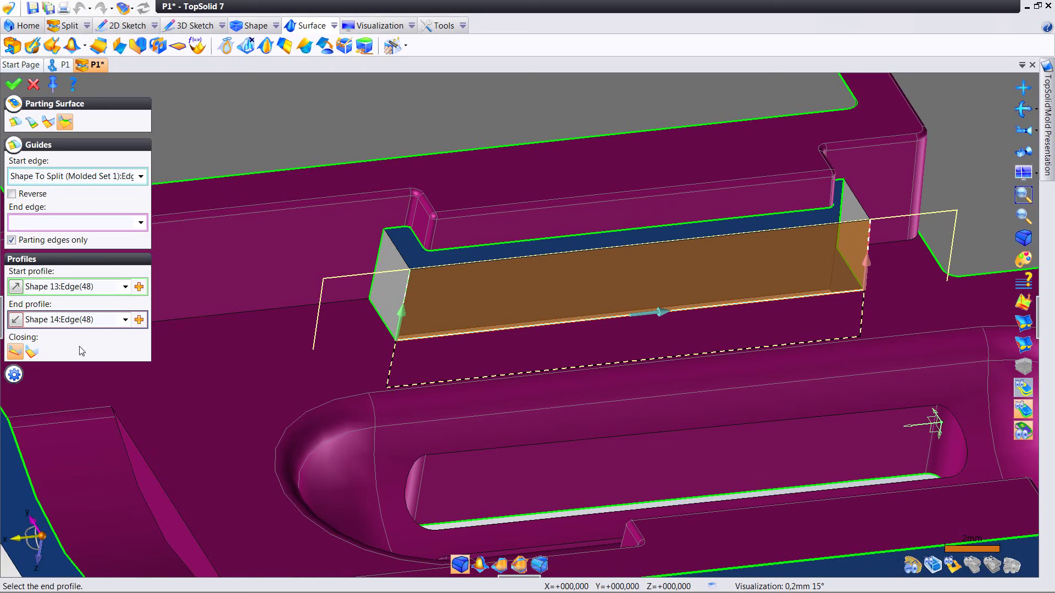
key("Escape")
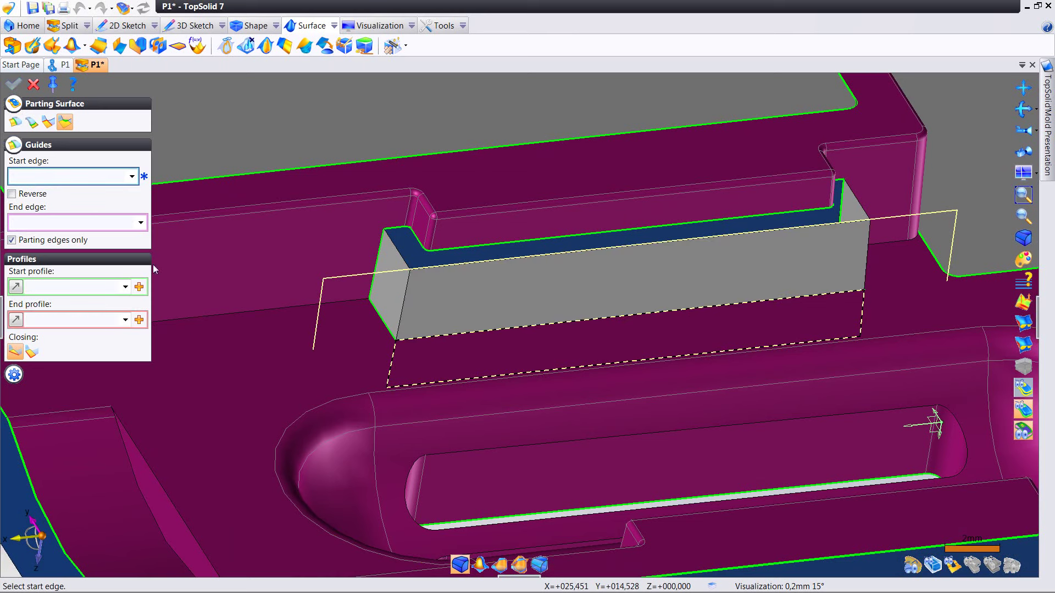
left_click(16, 122)
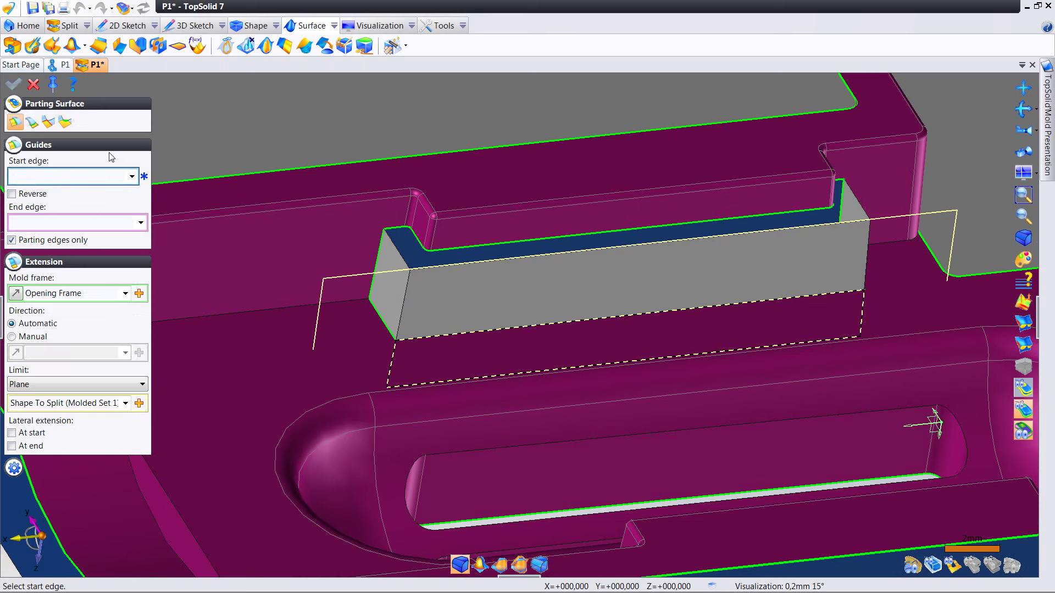
left_click(396, 225)
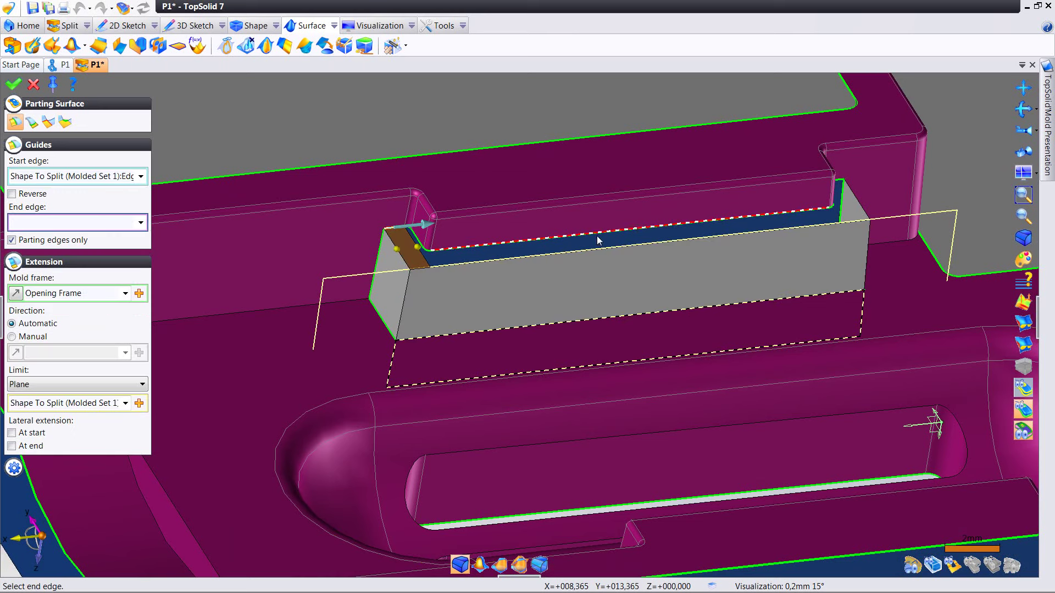
left_click(844, 182)
key("Escape")
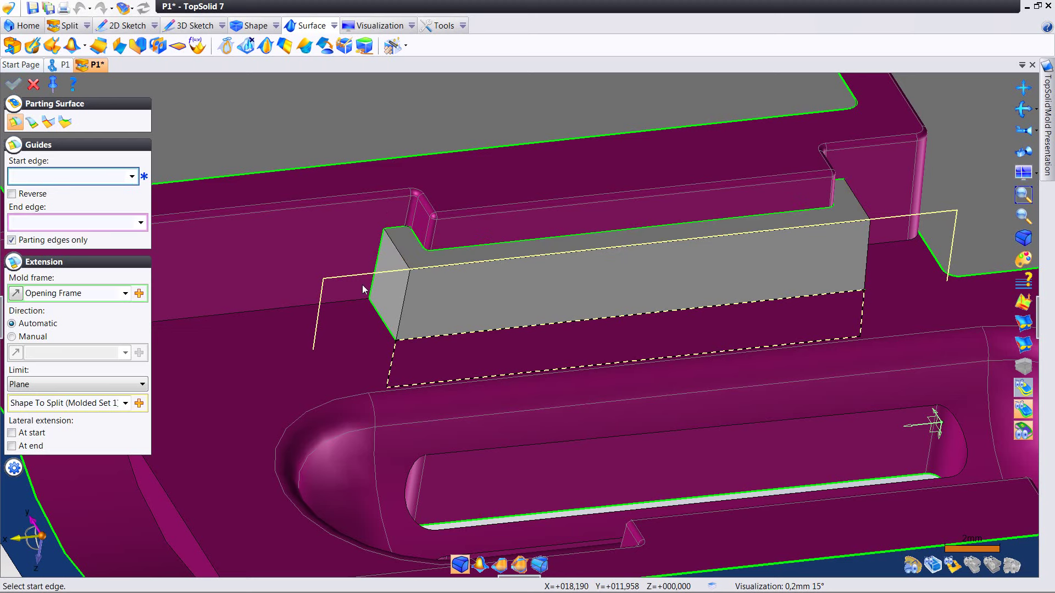
key("Escape")
scroll(362, 286, "down", 3)
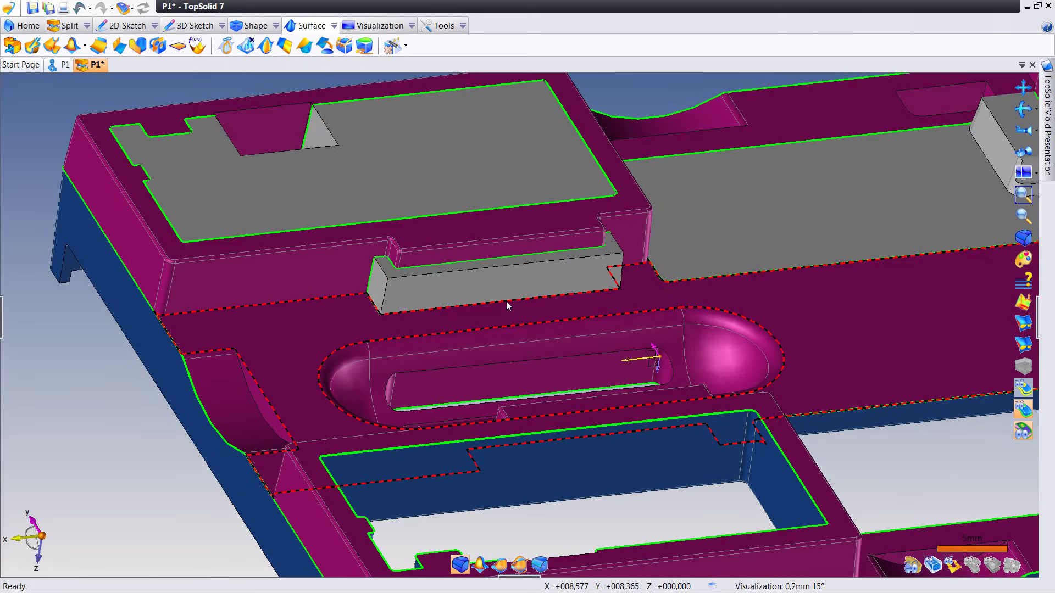
Step: Switch to top view and hide the part, leaving only the parting surfaces
left_click(1020, 149)
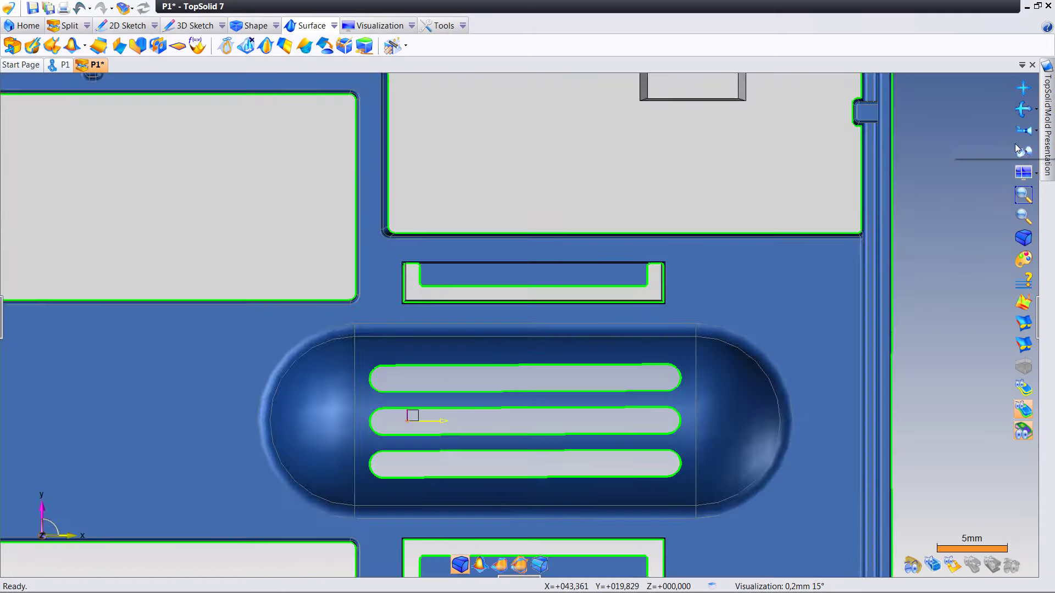
scroll(984, 164, "down", 4)
middle_click_drag(955, 185, 840, 198)
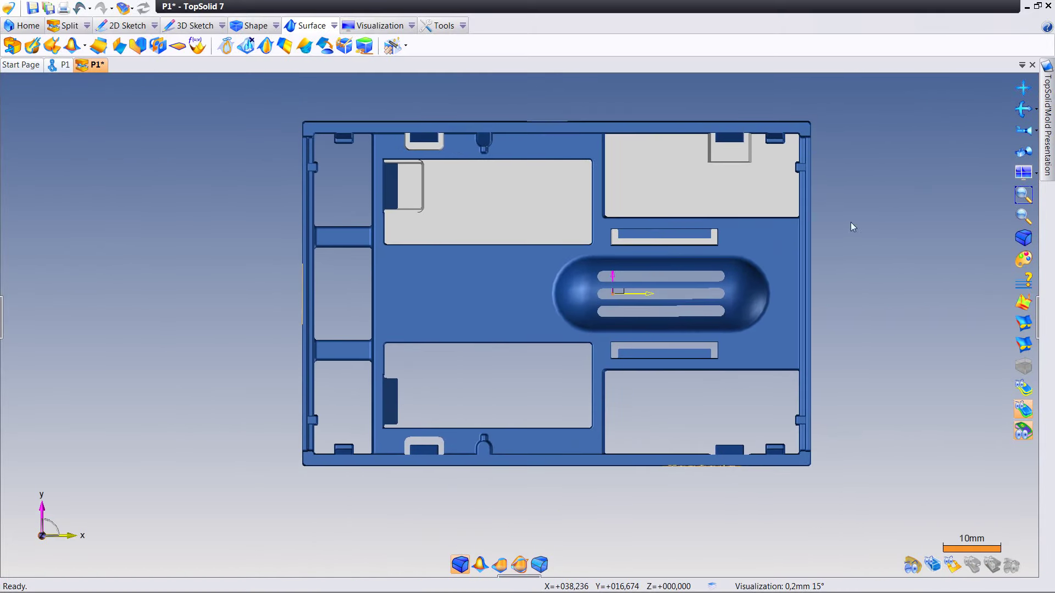
left_click(909, 564)
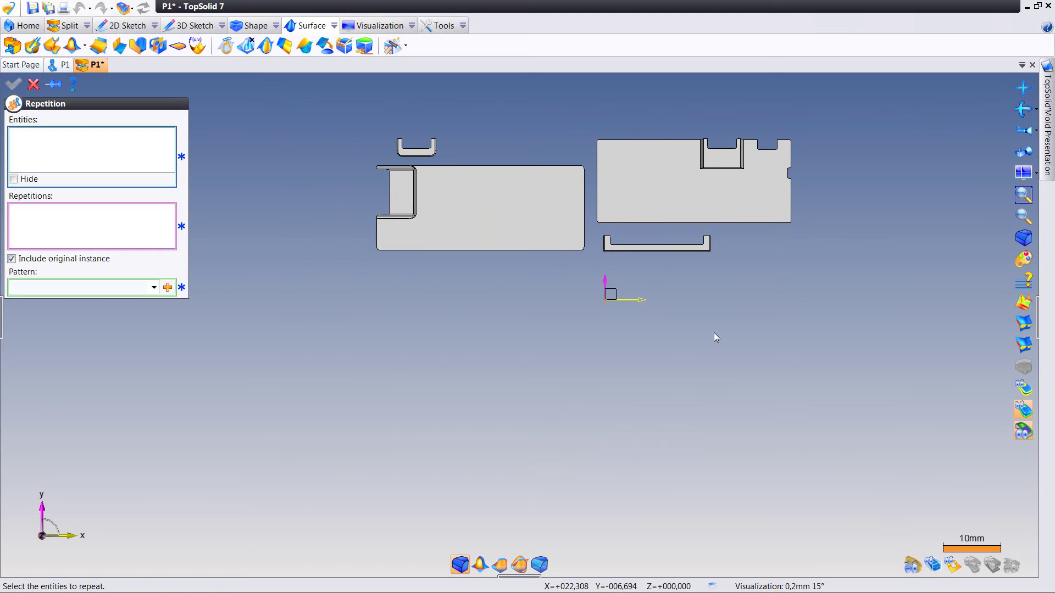
Step: Repeat all parting surfaces with the Sym ZX pattern, then show the housing part again
left_click_drag(357, 125, 812, 255)
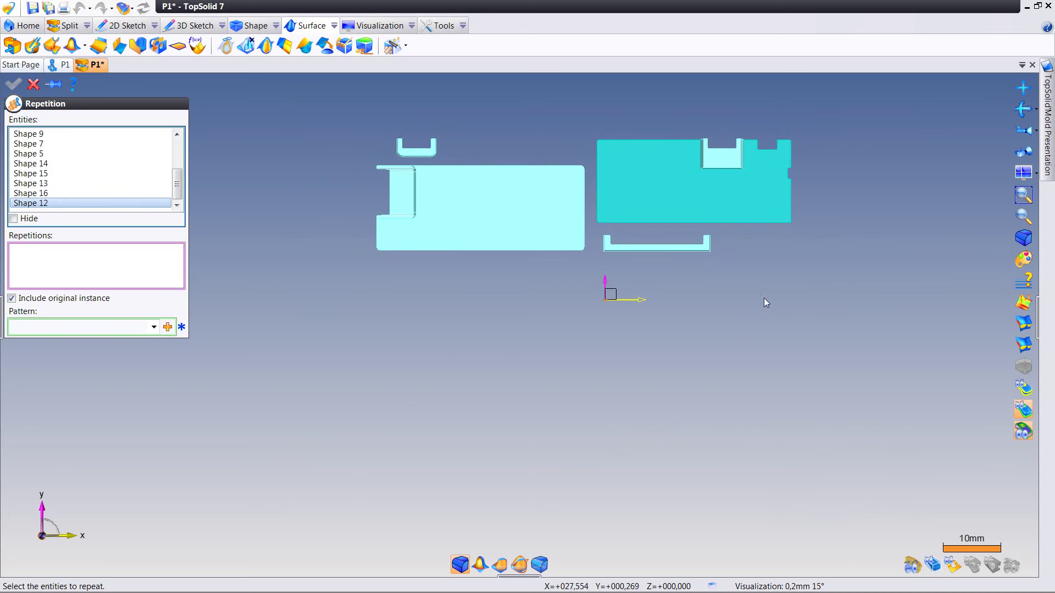
left_click(155, 327)
left_click(140, 337)
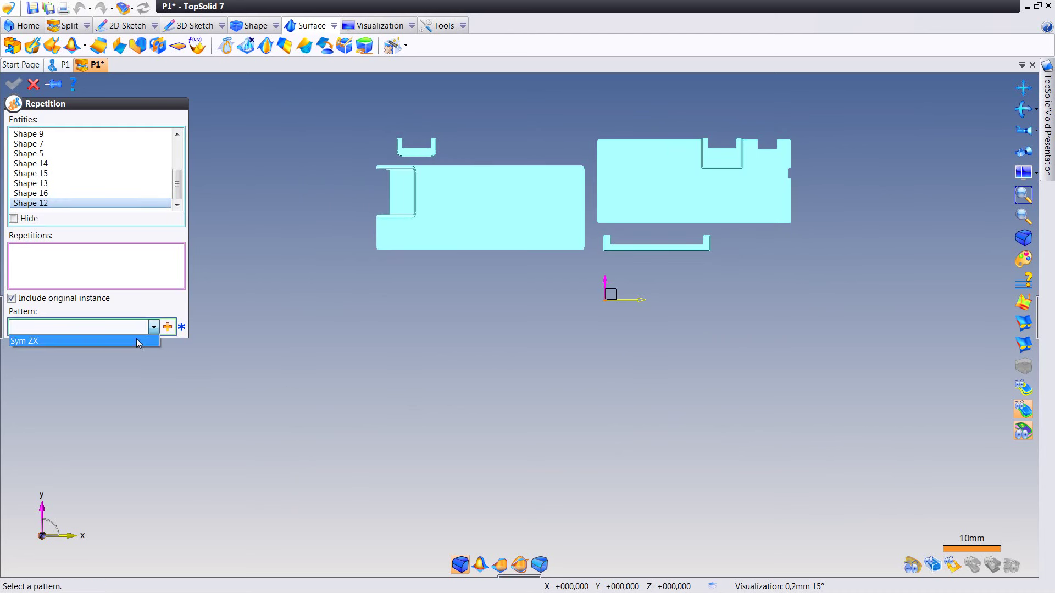
right_click(210, 388)
left_click(230, 391)
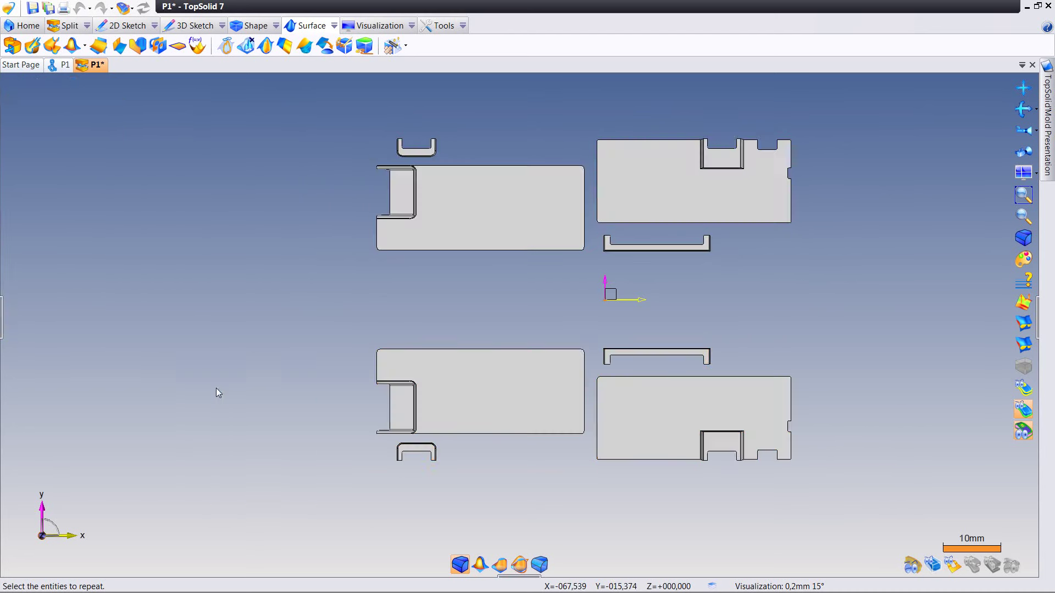
mouse_move(230, 374)
middle_mouse_down()
mouse_move(240, 295)
mouse_move(210, 303)
middle_mouse_up()
scroll(210, 303, "up", 2)
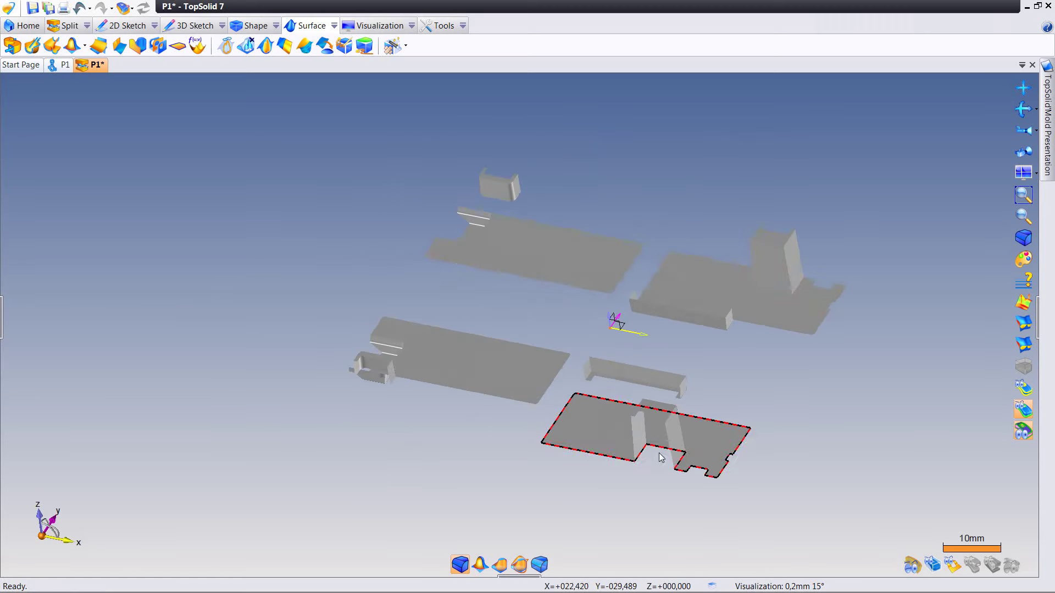
left_click(911, 568)
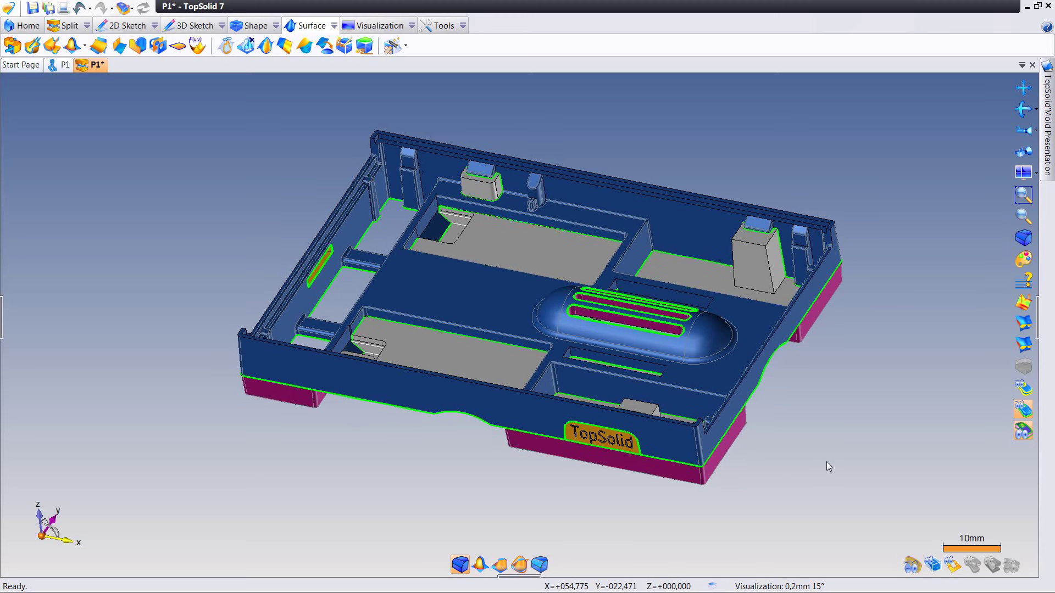
Step: Generate shut-off surfaces in Shape mode on Shape To Split to close its openings
middle_click_drag(819, 458, 822, 460)
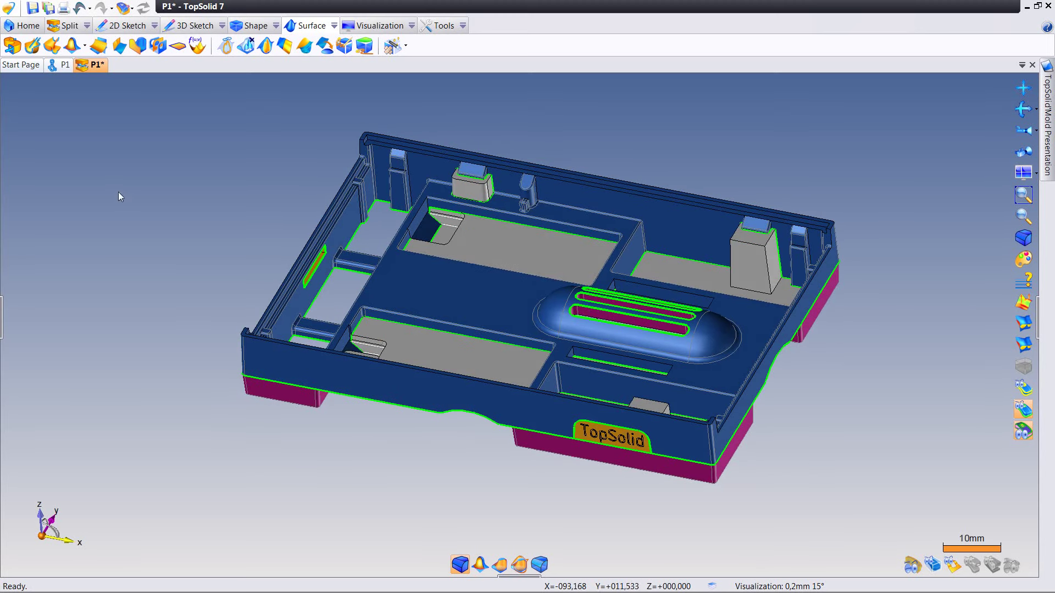
middle_click_drag(157, 200, 142, 177)
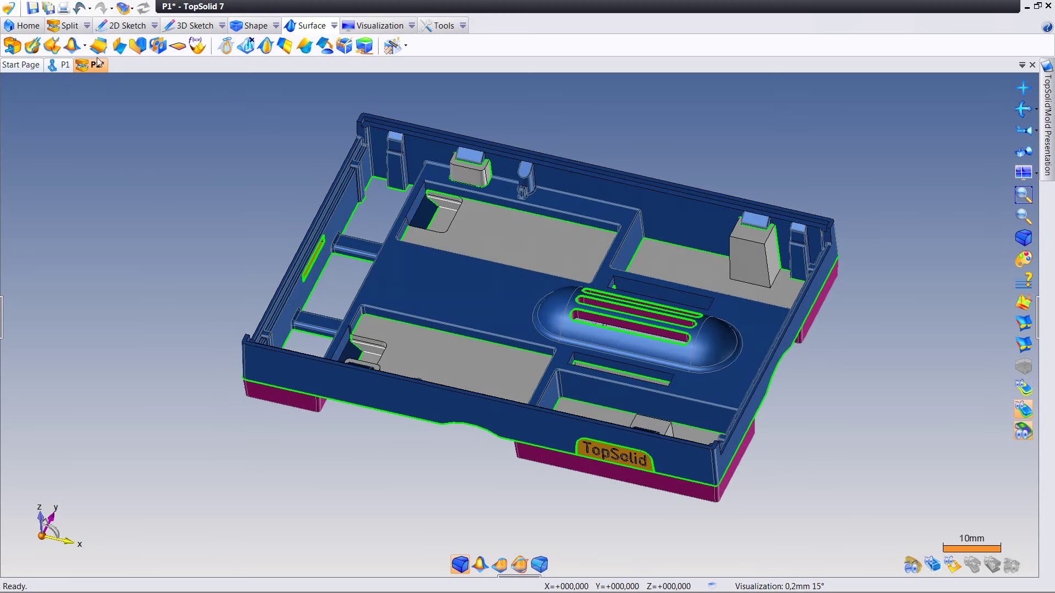
left_click(70, 28)
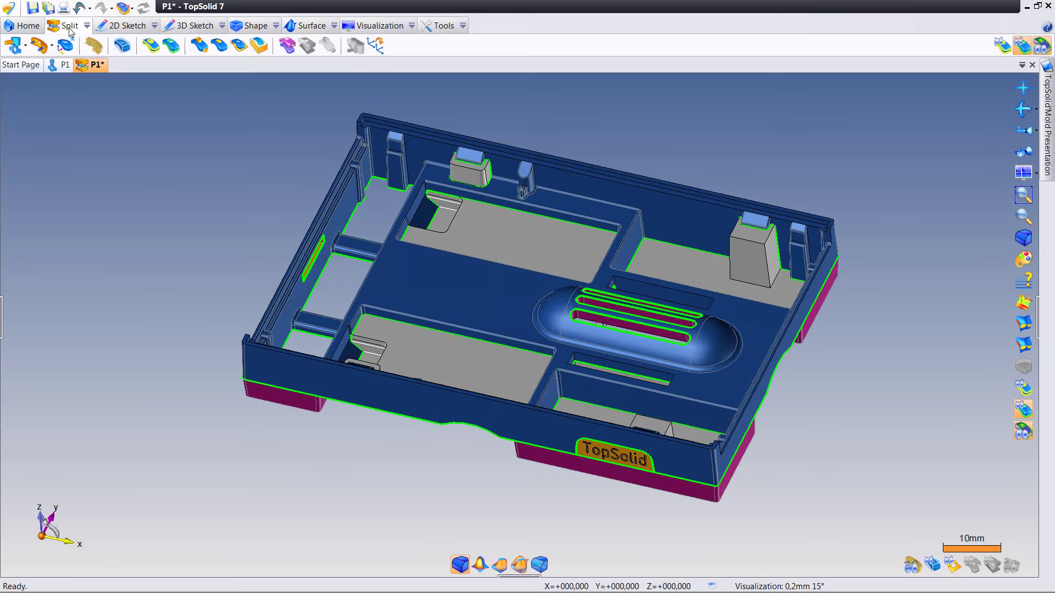
left_click(223, 50)
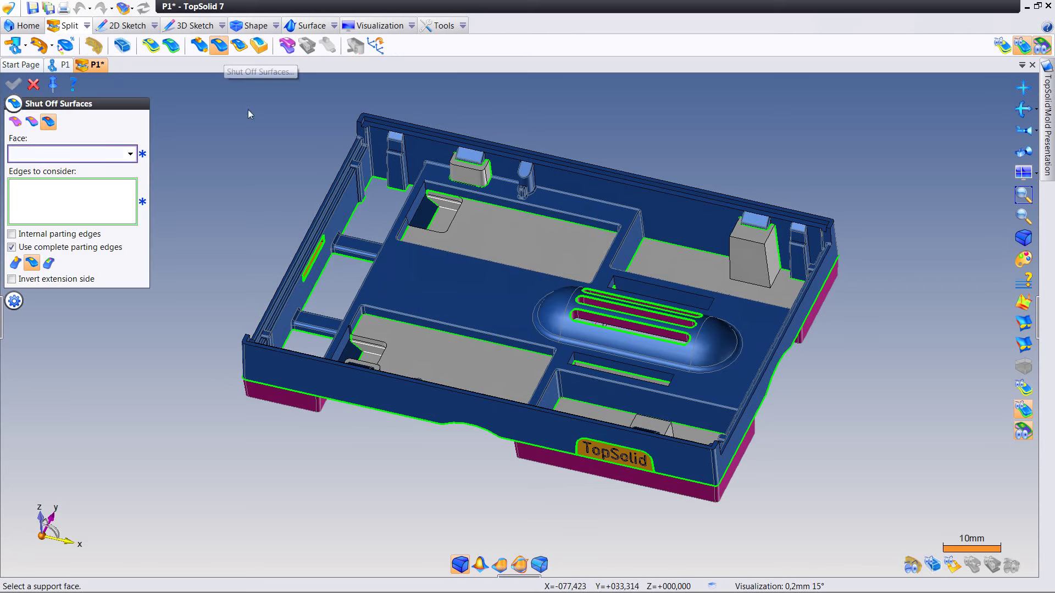
left_click(15, 123)
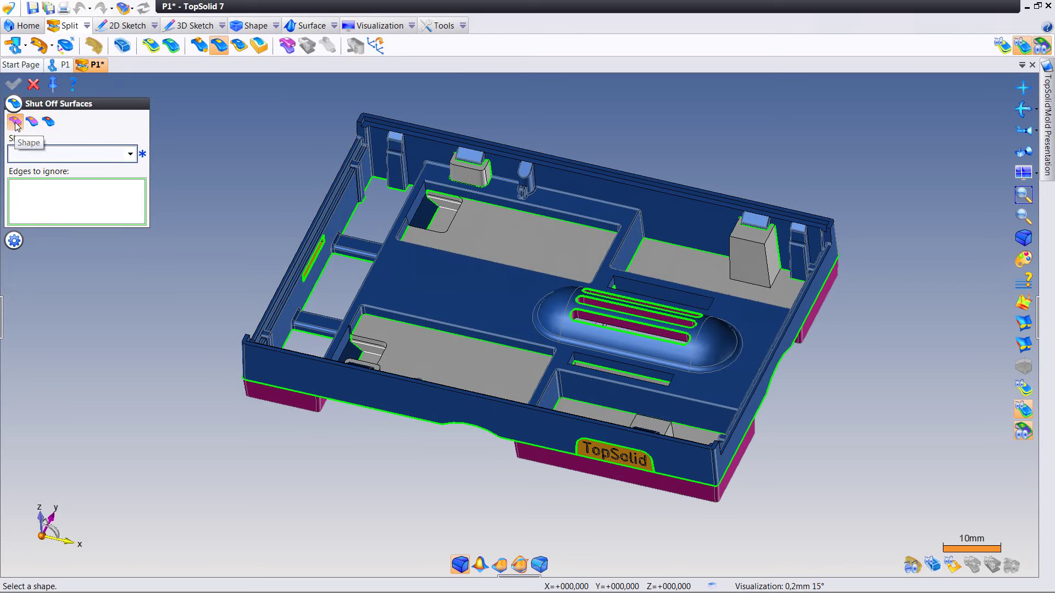
left_click(335, 211)
mouse_move(254, 187)
middle_mouse_down()
mouse_move(236, 179)
mouse_move(228, 200)
mouse_move(234, 187)
mouse_move(267, 181)
mouse_move(264, 160)
mouse_move(330, 174)
middle_mouse_up()
right_click(233, 176)
left_click(243, 183)
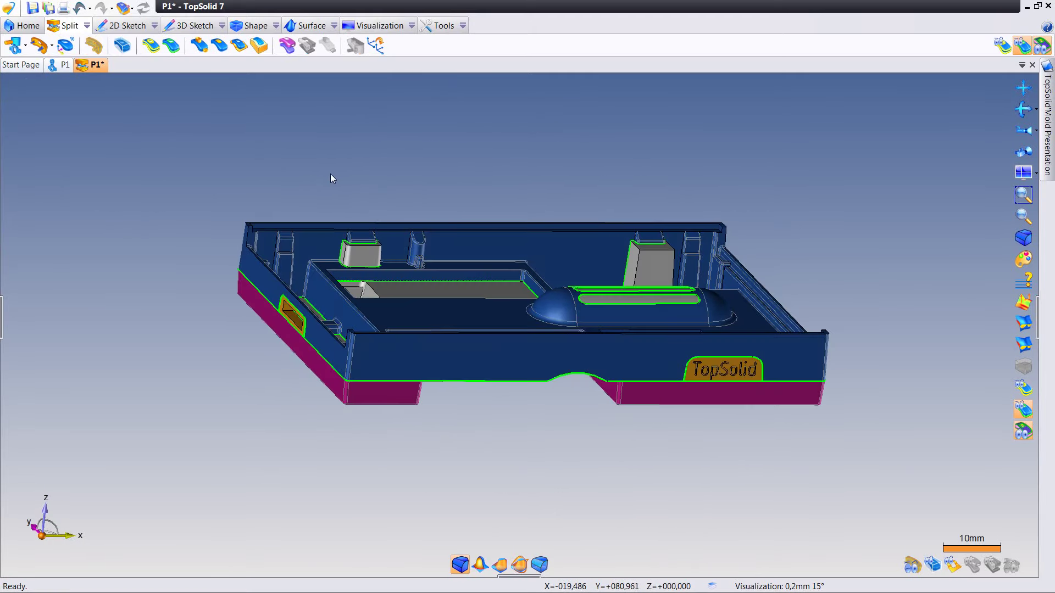
Step: Create a parting surface from the left opening's edge out to the stock X- plane
left_click(238, 46)
scroll(219, 326, "up", 3)
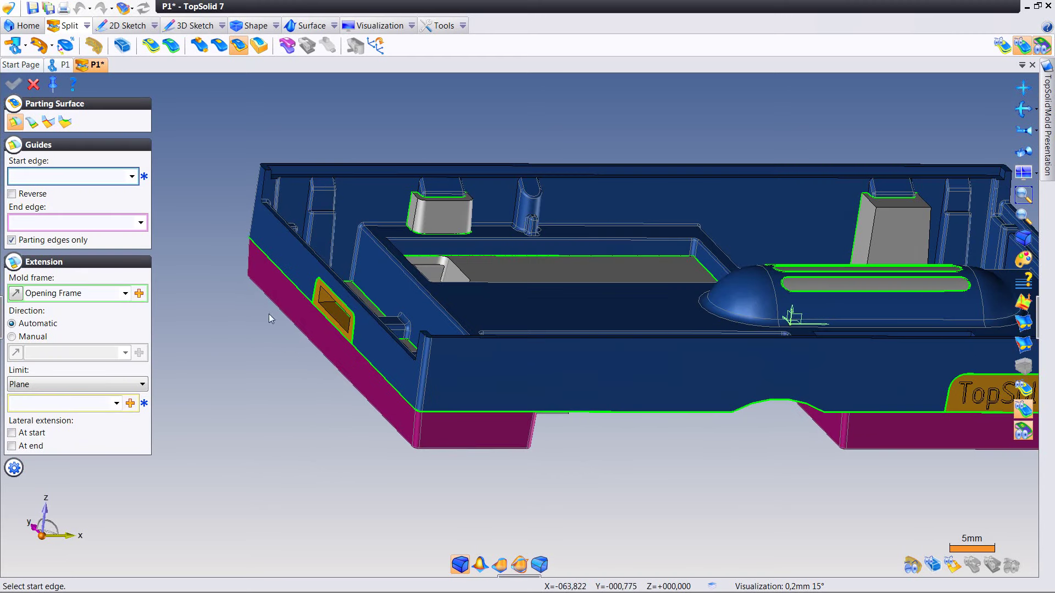
left_click(312, 297)
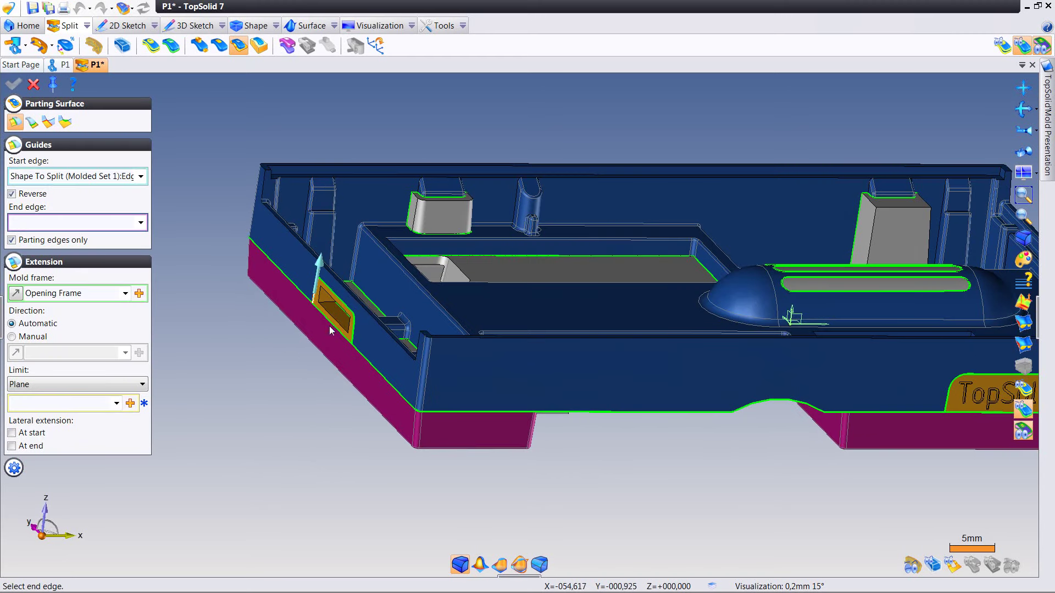
middle_click_drag(285, 374, 296, 353)
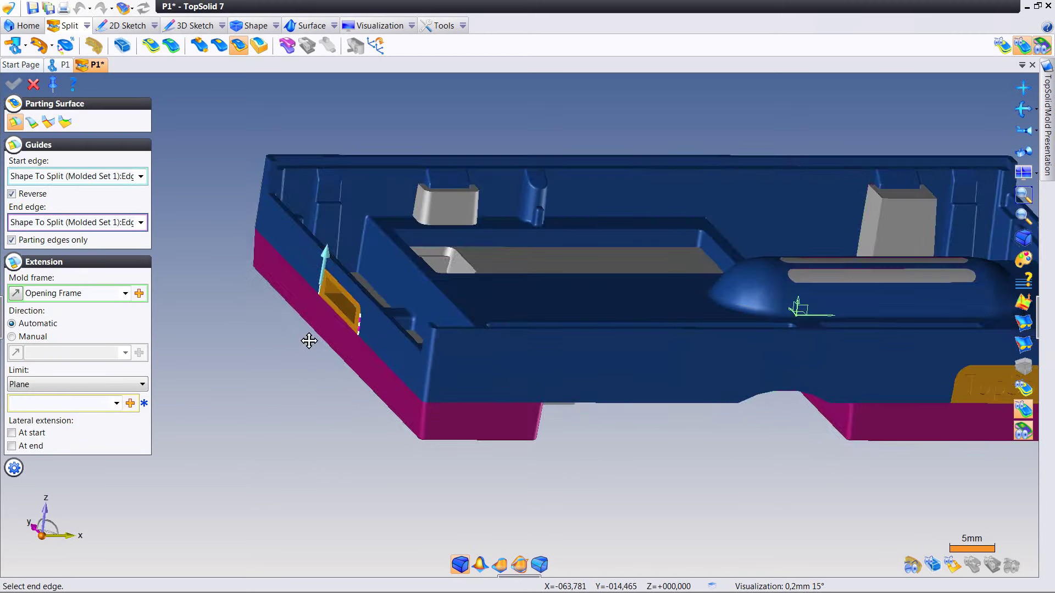
left_click(107, 387)
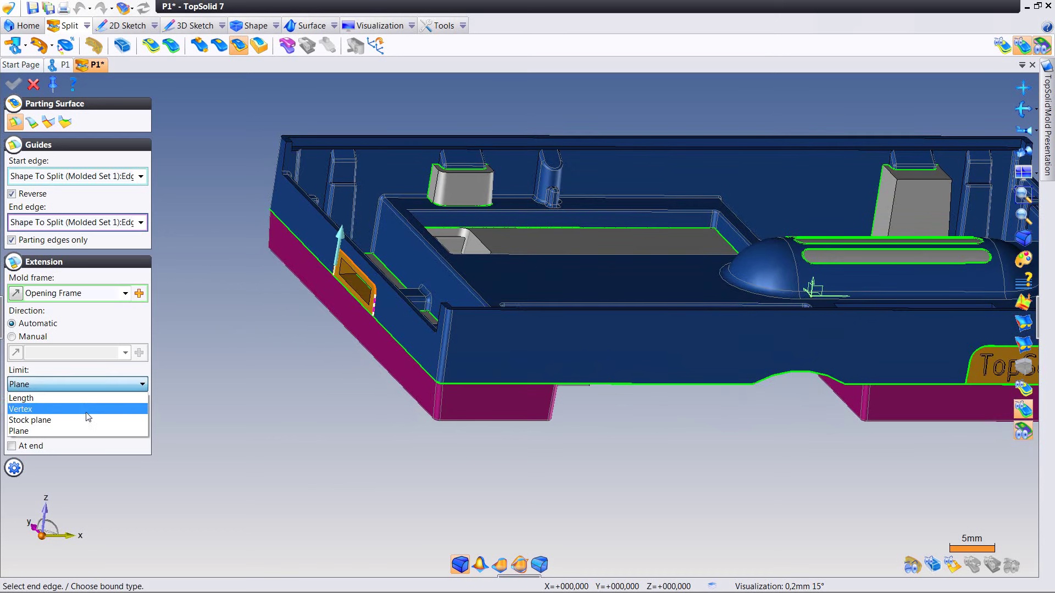
left_click(84, 417)
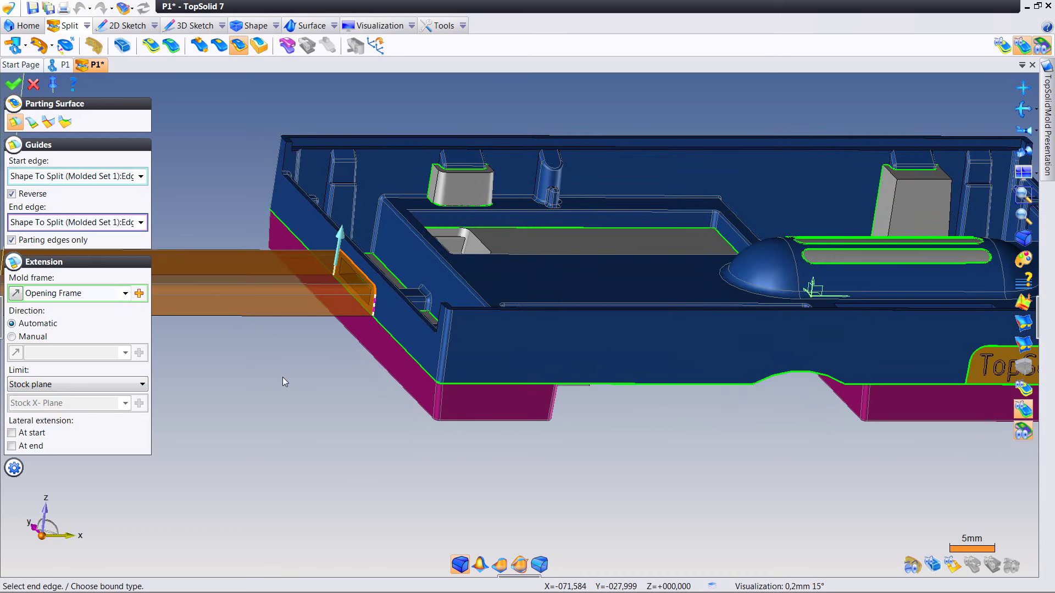
key("Return")
middle_click_drag(497, 416, 496, 398)
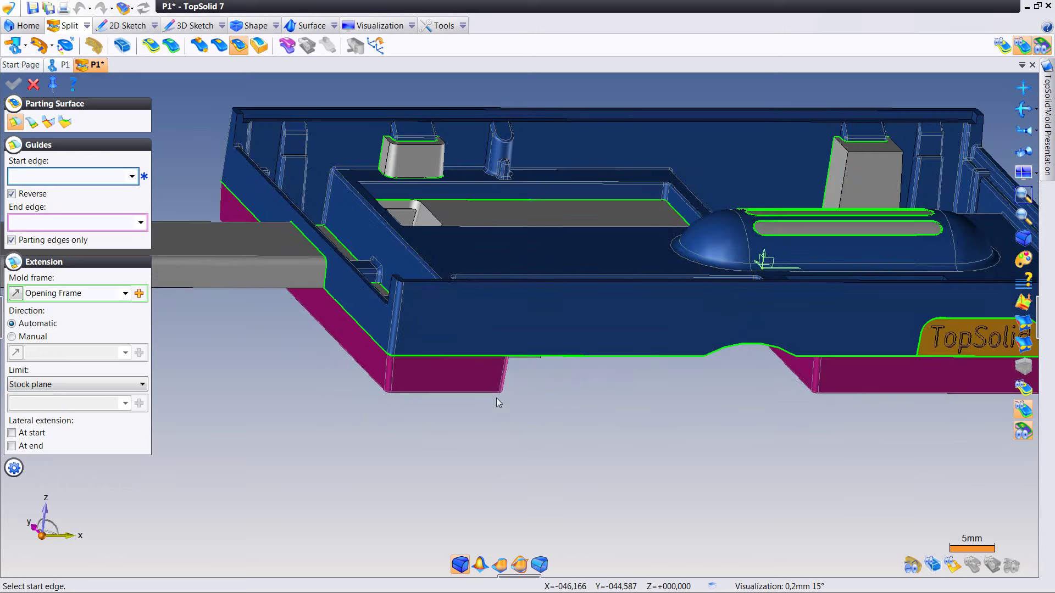
Step: Create the front notch parting surface, reversing its direction outward to the stock plane
left_click(705, 355)
middle_click_drag(681, 373, 642, 367)
left_click(638, 365)
middle_click_drag(713, 373, 700, 364)
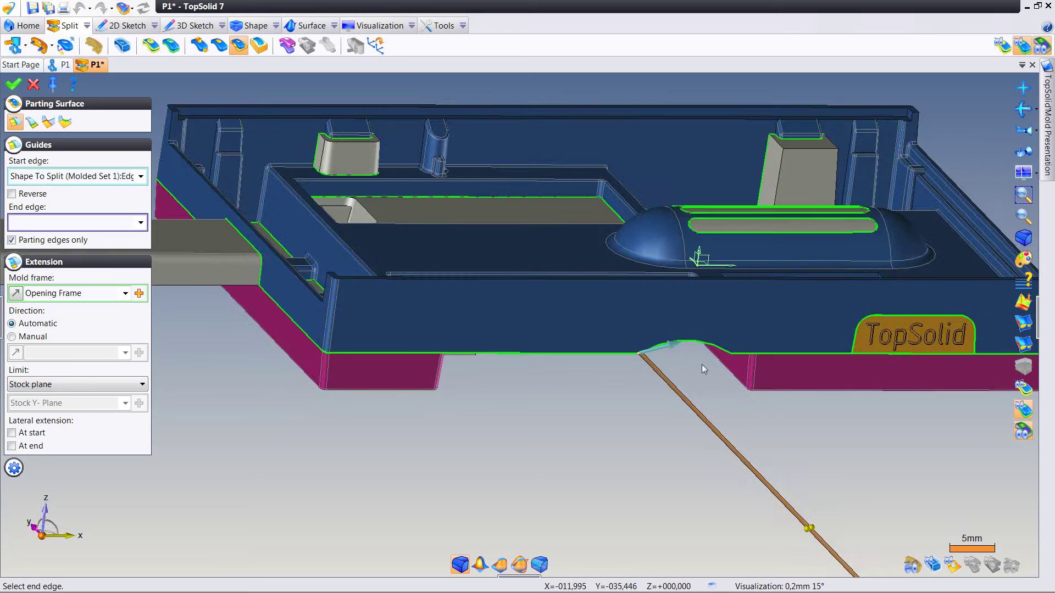
left_click(732, 356)
scroll(690, 361, "down", 2)
middle_click_drag(717, 374, 539, 370)
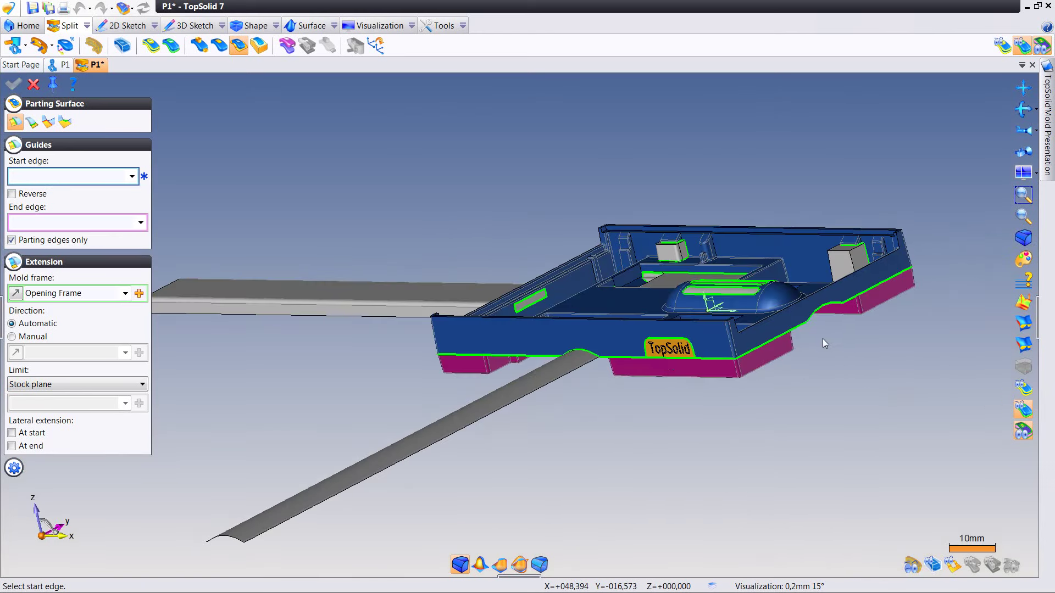
scroll(829, 321, "up", 3)
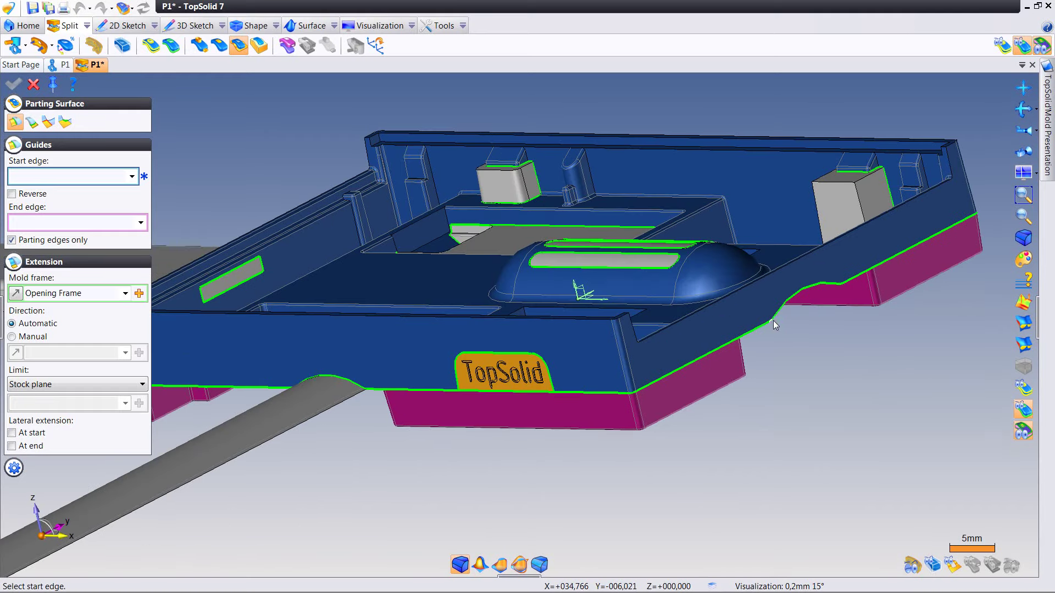
Step: Create the right-side notch parting surface from its start and end edges
left_click(773, 321)
left_click(842, 284)
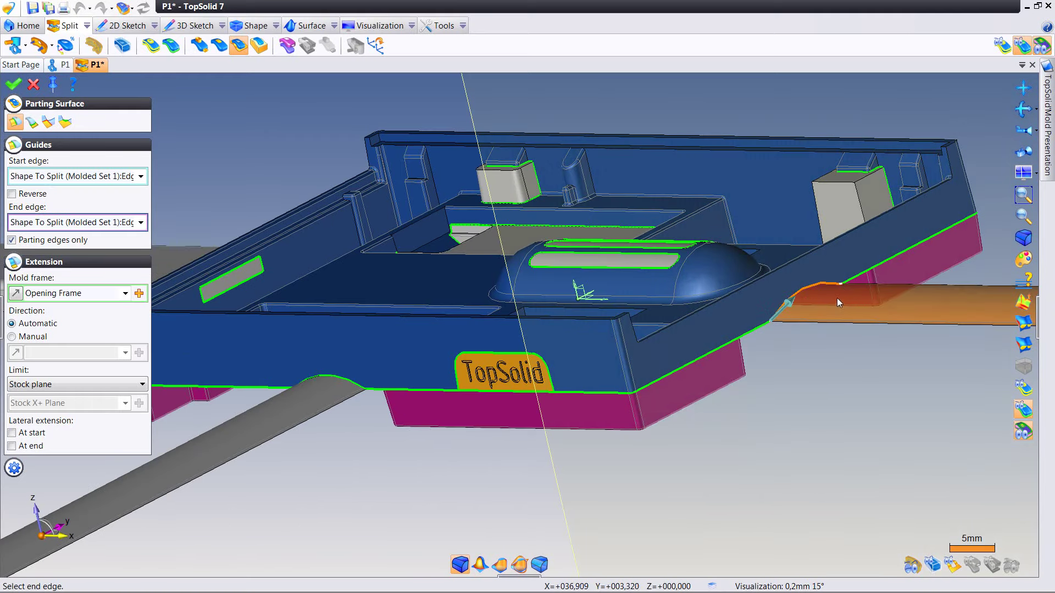
scroll(836, 297, "down", 2)
mouse_move(836, 298)
middle_mouse_down()
mouse_move(706, 334)
mouse_move(836, 306)
mouse_move(731, 321)
mouse_move(905, 276)
middle_mouse_up()
scroll(881, 278, "up", 3)
Step: Create the back notch parting surface, completing the cross of surfaces around the part
left_click(883, 267)
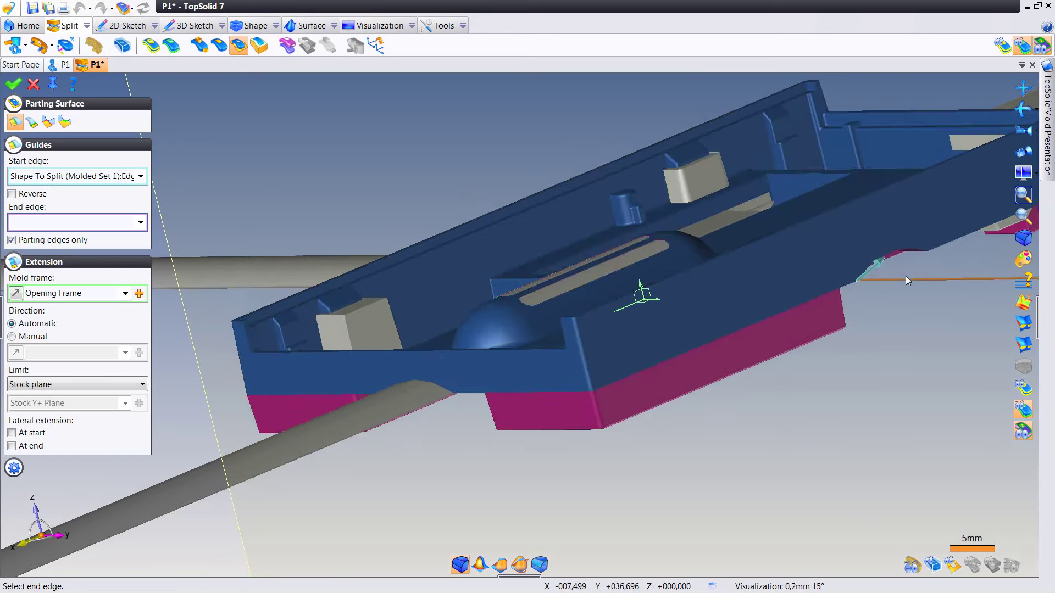
left_click(928, 253)
key("Return")
scroll(924, 274, "down", 3)
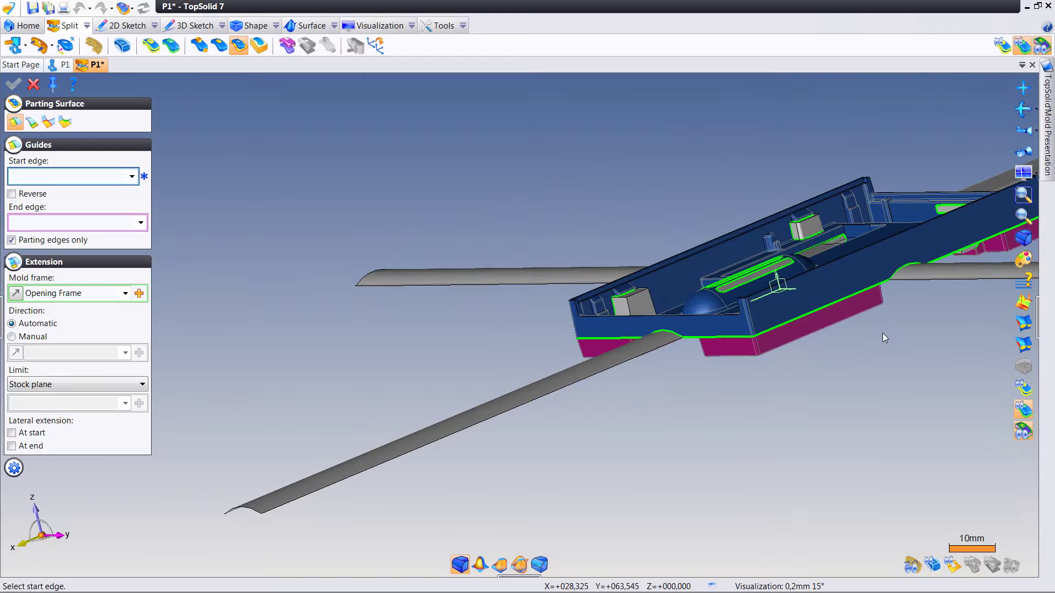
scroll(875, 331, "down", 2)
mouse_move(841, 318)
middle_mouse_down()
mouse_move(897, 332)
mouse_move(843, 390)
mouse_move(812, 391)
middle_mouse_up()
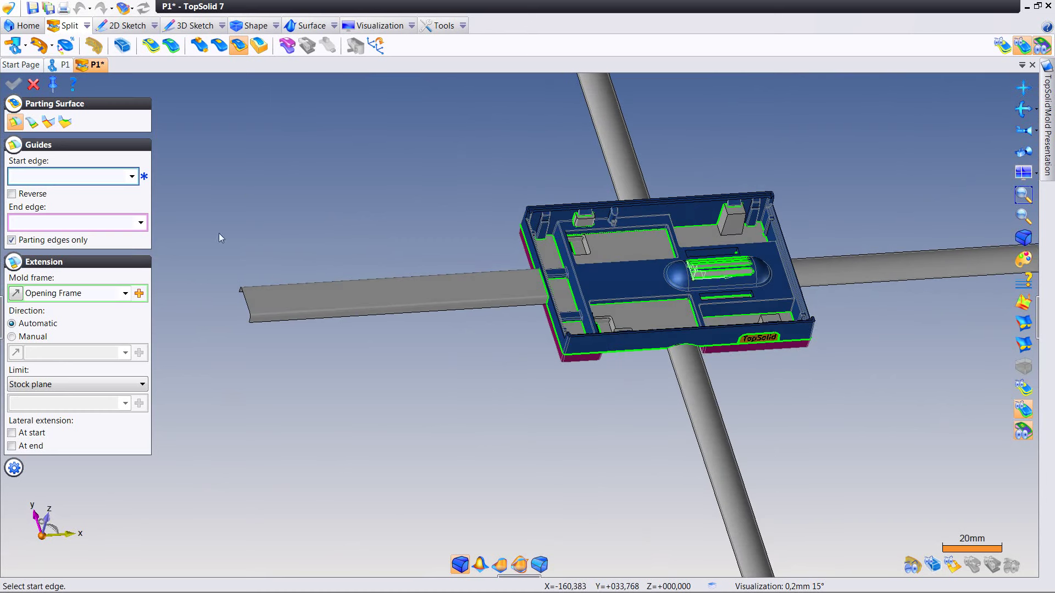
middle_click_drag(219, 205, 306, 202)
Step: Limit the right parting surface (Shape 41) to a 15 mm length instead of reaching the stock
middle_click_drag(309, 208, 353, 218)
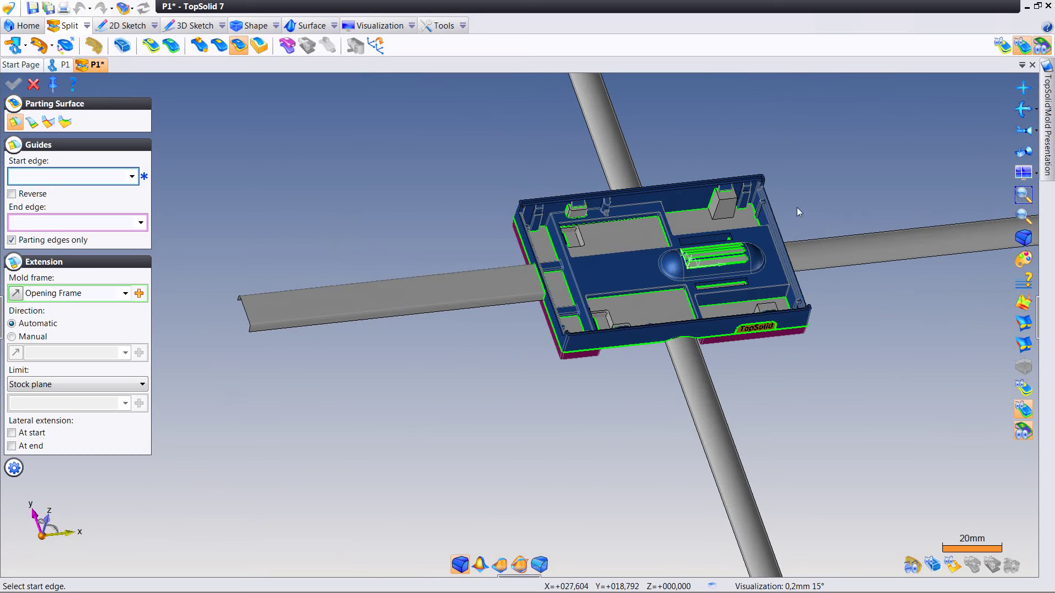
right_click(846, 250)
left_click(852, 251)
right_click(838, 248)
left_click(866, 349)
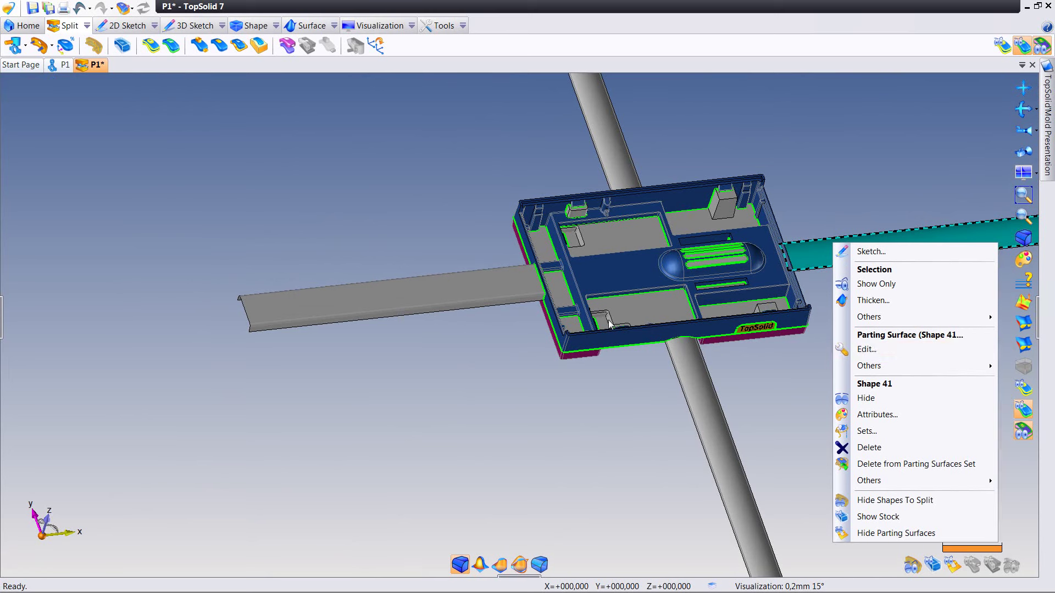
left_click(27, 383)
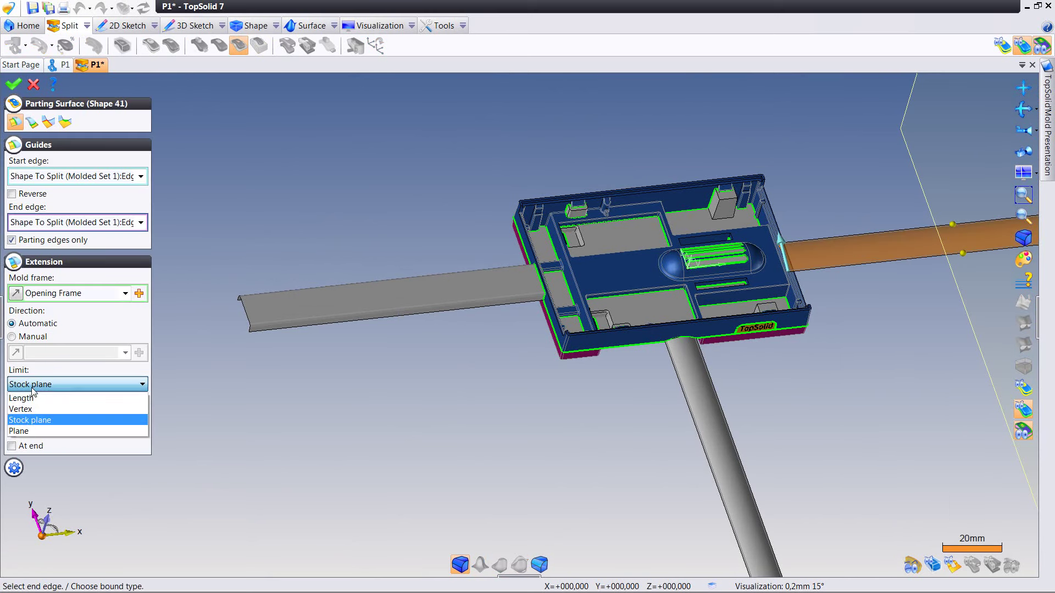
left_click(37, 397)
type("15")
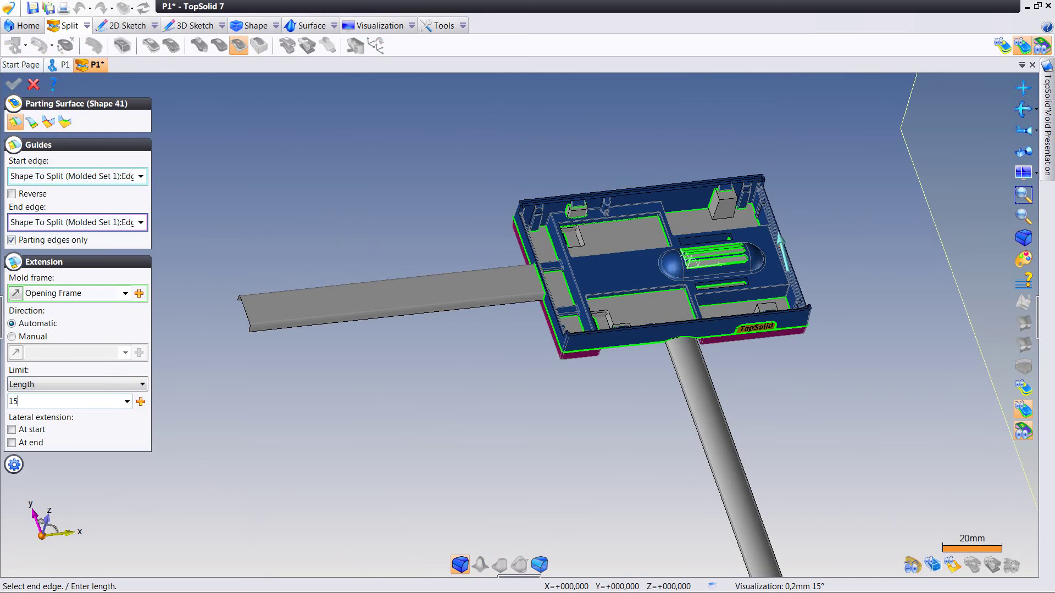
key("Return")
key("Return")
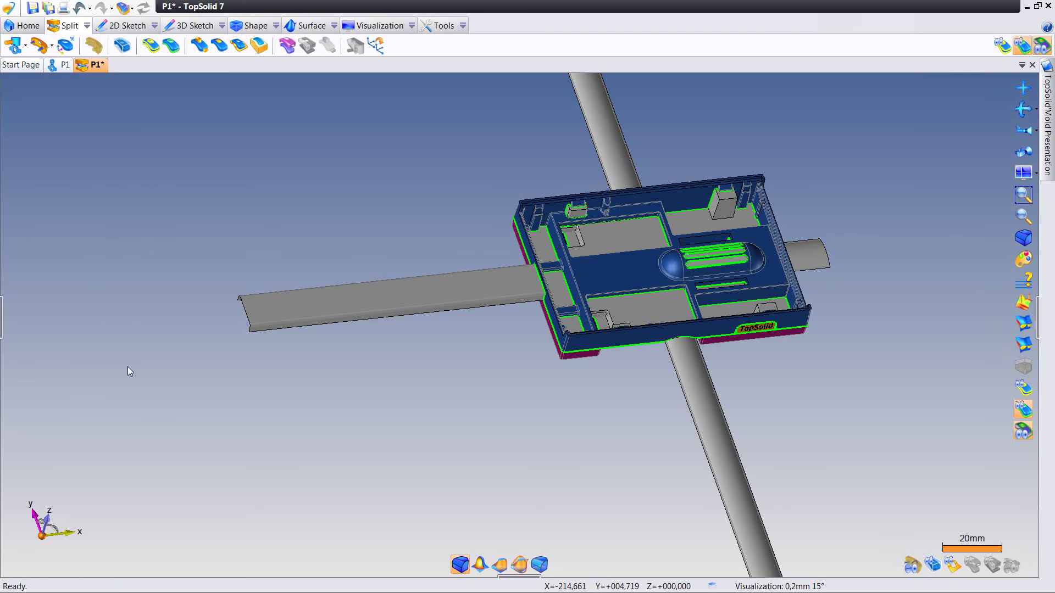
Step: Extend a flat parting surface from the part's left edge to the stock plane
key("Return")
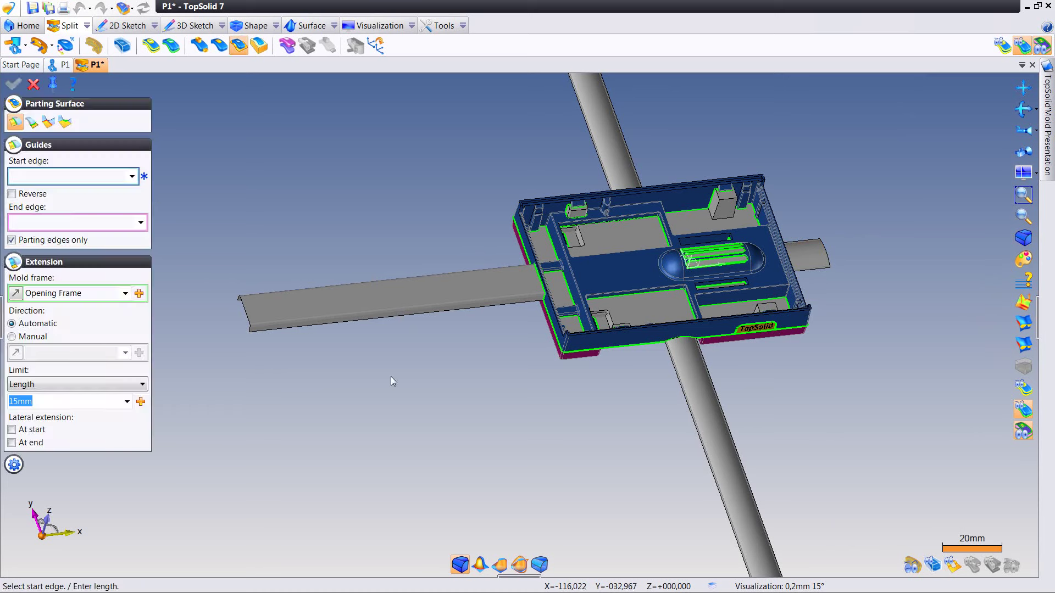
left_click(31, 122)
mouse_move(483, 204)
middle_mouse_down()
mouse_move(478, 215)
mouse_move(417, 203)
middle_mouse_up()
left_click(482, 221)
left_click(533, 321)
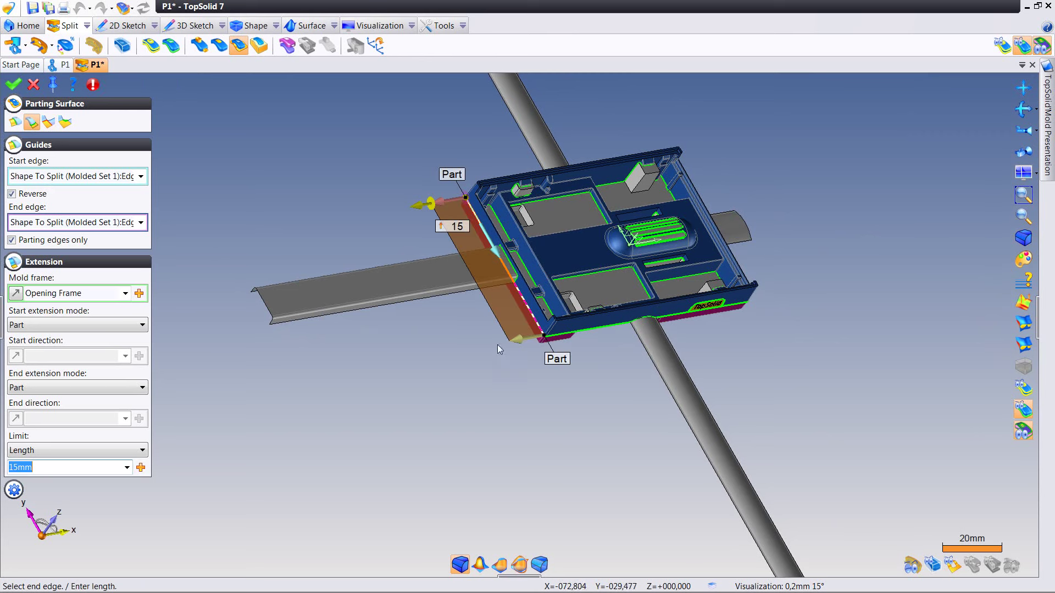
left_click(100, 387)
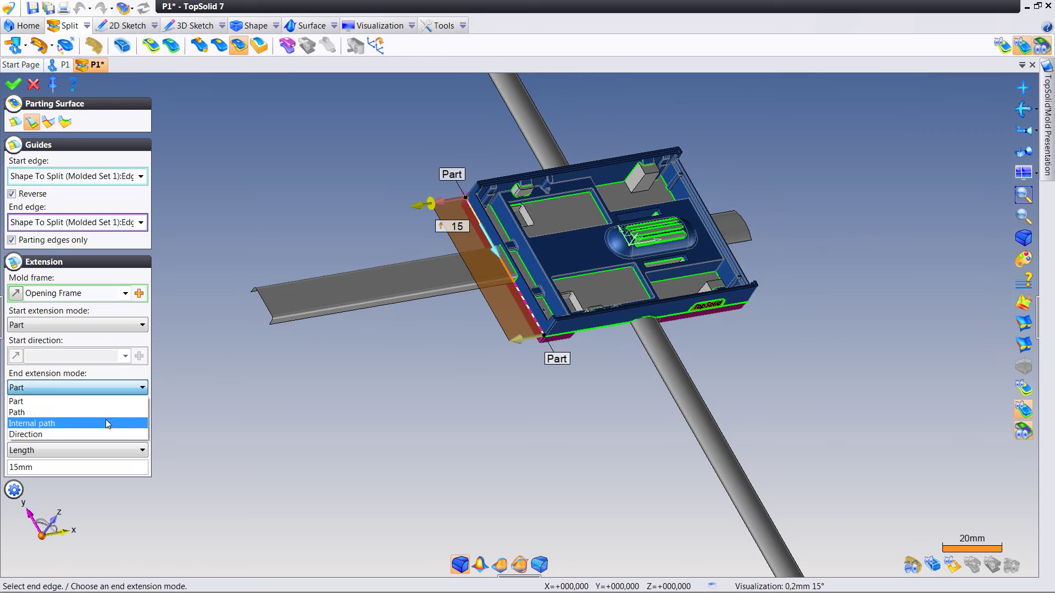
left_click(94, 401)
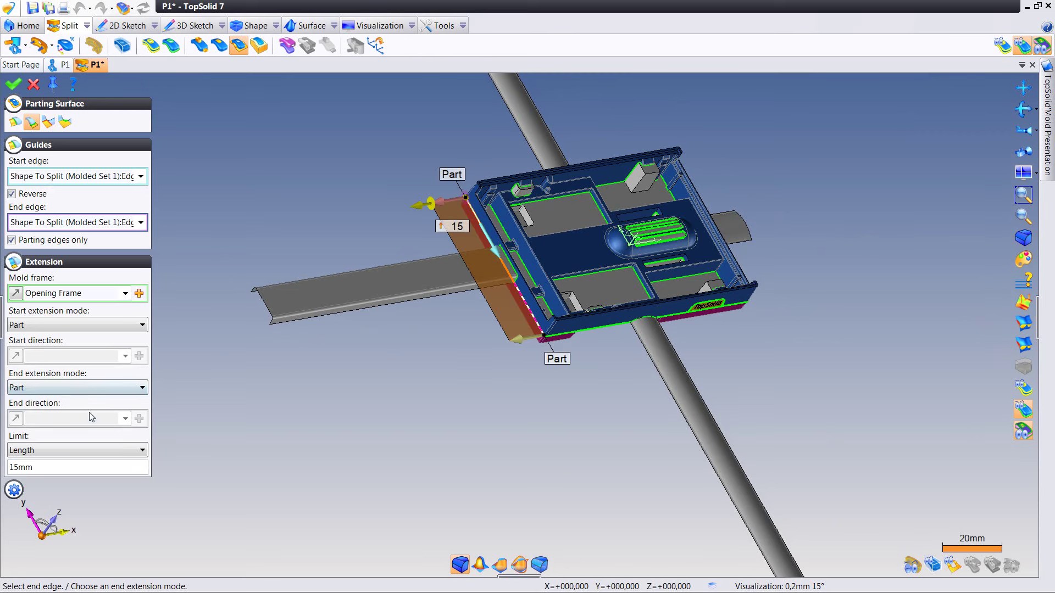
left_click(80, 457)
left_click(33, 486)
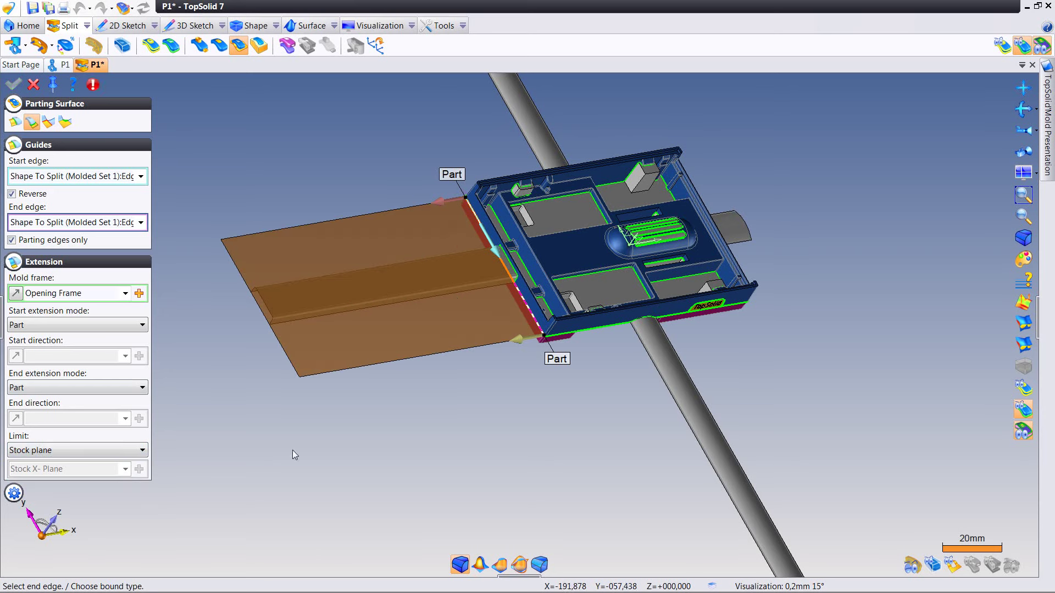
left_click(355, 431)
Step: Add a second flat parting surface from the part's front edge
middle_click_drag(532, 416, 585, 337)
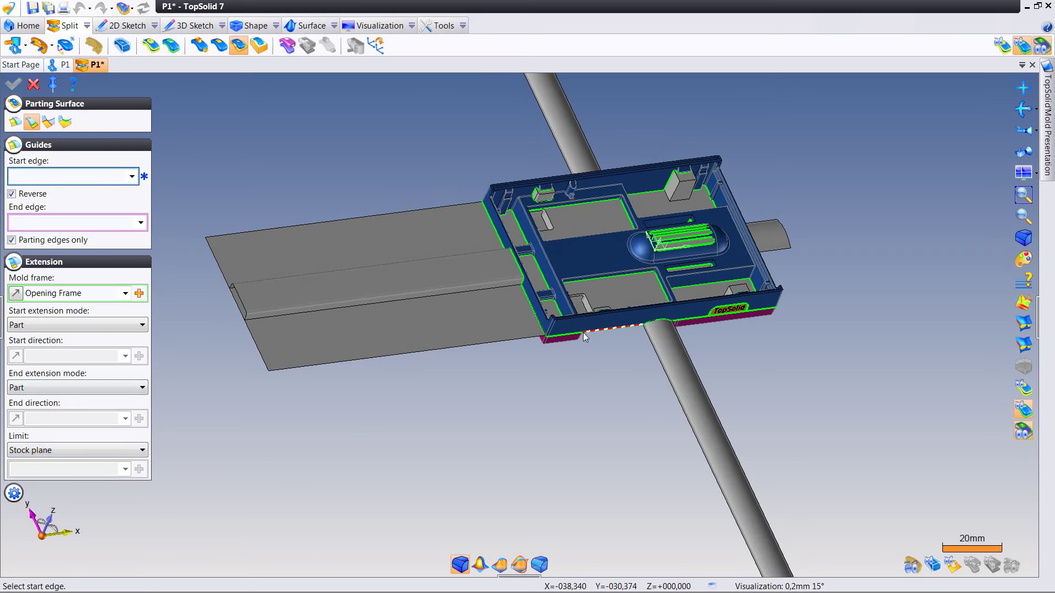
left_click(559, 337)
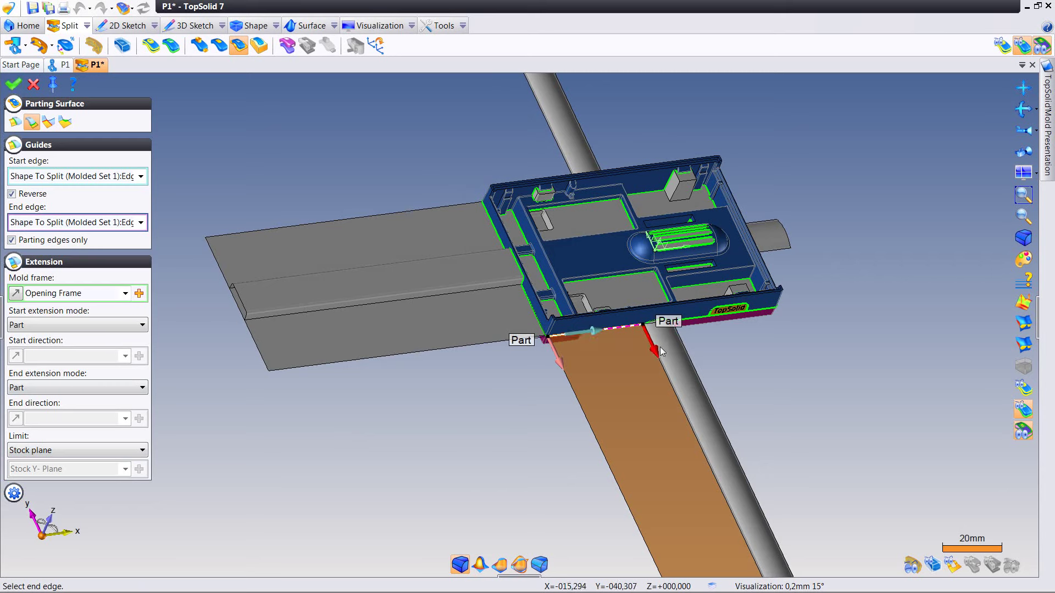
left_click(739, 361)
middle_click_drag(748, 361, 696, 365)
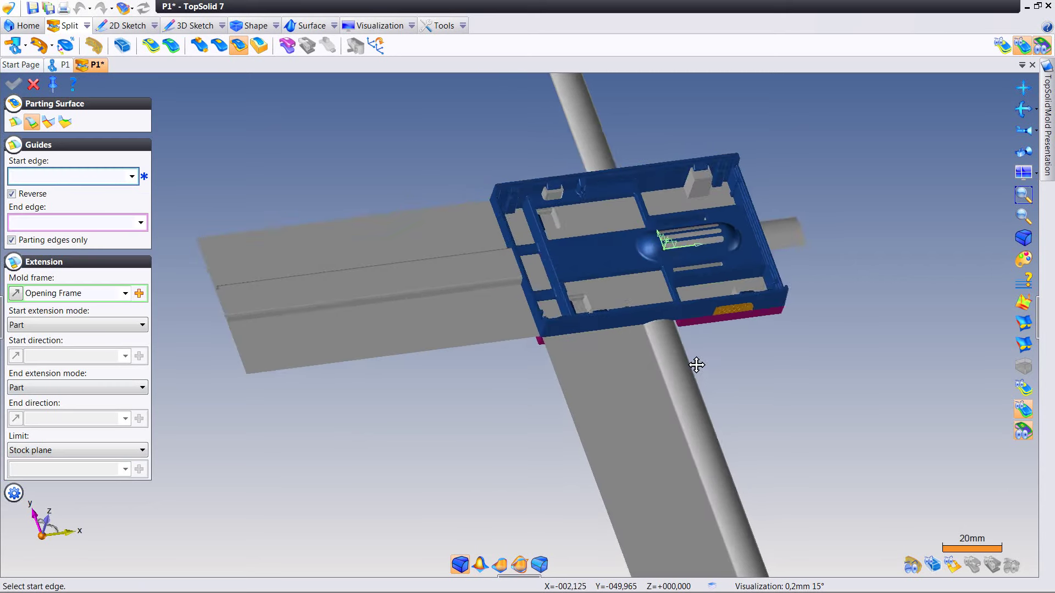
Step: Attempt a parting surface from the front-right edge, adding a second edge to fix the preview
scroll(696, 364, "up", 2)
scroll(697, 358, "up", 2)
scroll(690, 358, "up", 2)
scroll(624, 325, "up", 1)
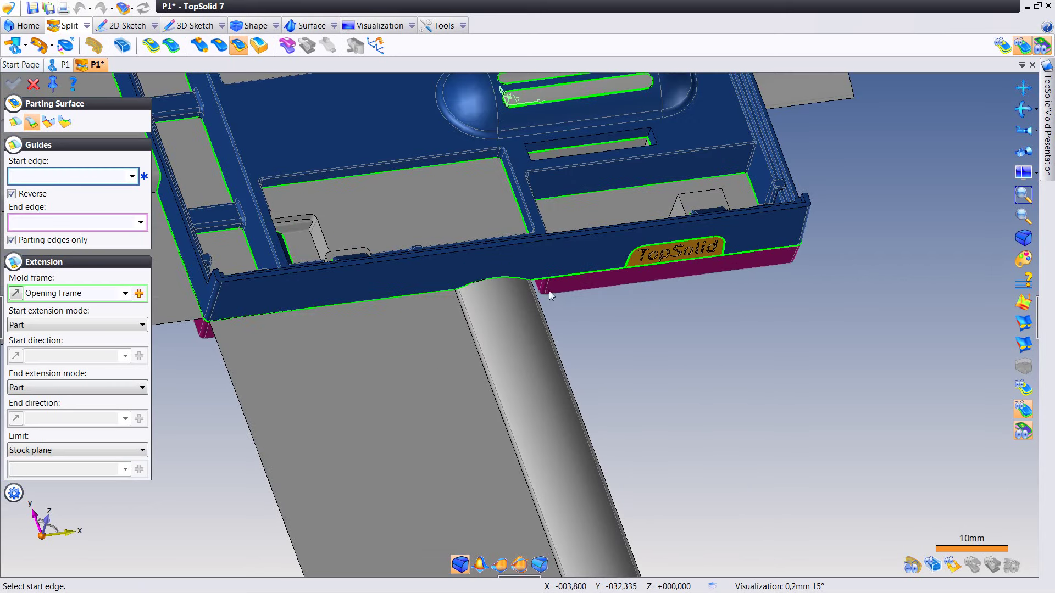
left_click(539, 283)
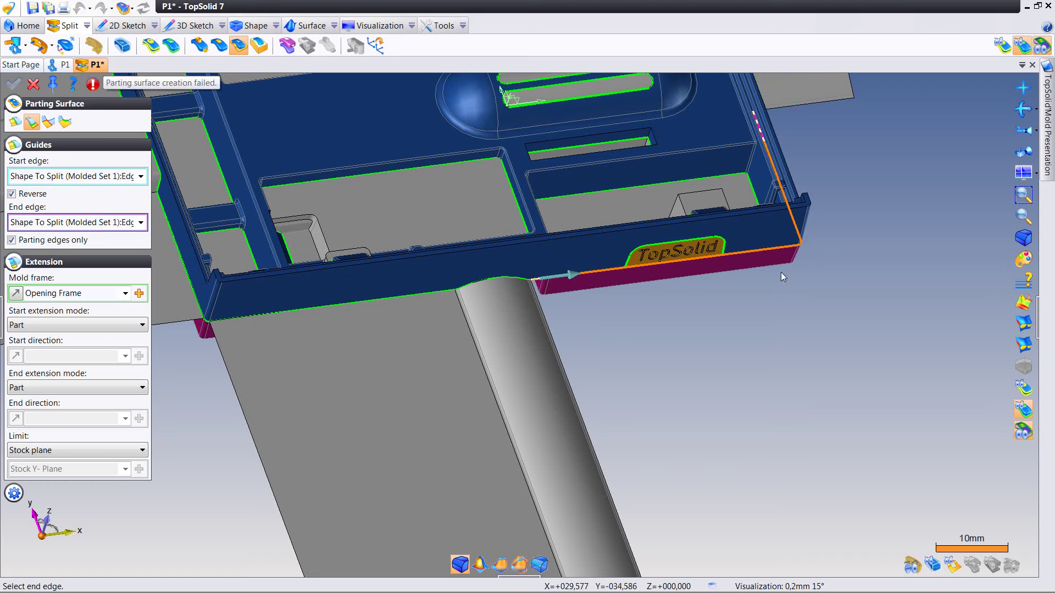
left_click(792, 253)
key("Return")
Step: Retry right-side guide edges with Reverse, discarding the failed picks
mouse_move(774, 309)
middle_mouse_down()
mouse_move(730, 309)
mouse_move(781, 297)
mouse_move(793, 280)
middle_mouse_up()
left_click(780, 266)
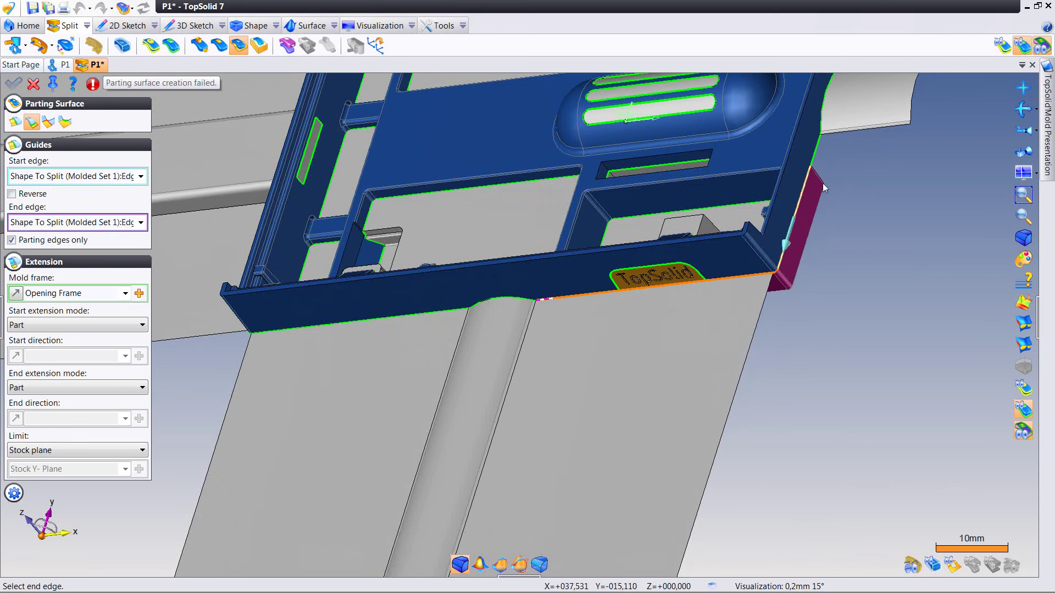
left_click(790, 241)
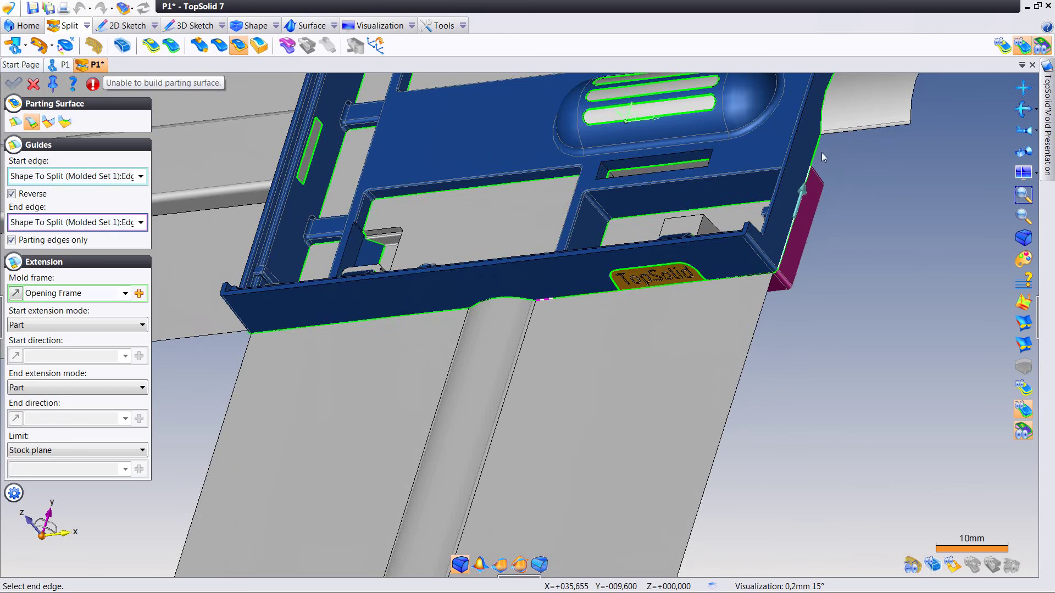
left_click(838, 171)
middle_click_drag(838, 172, 790, 197)
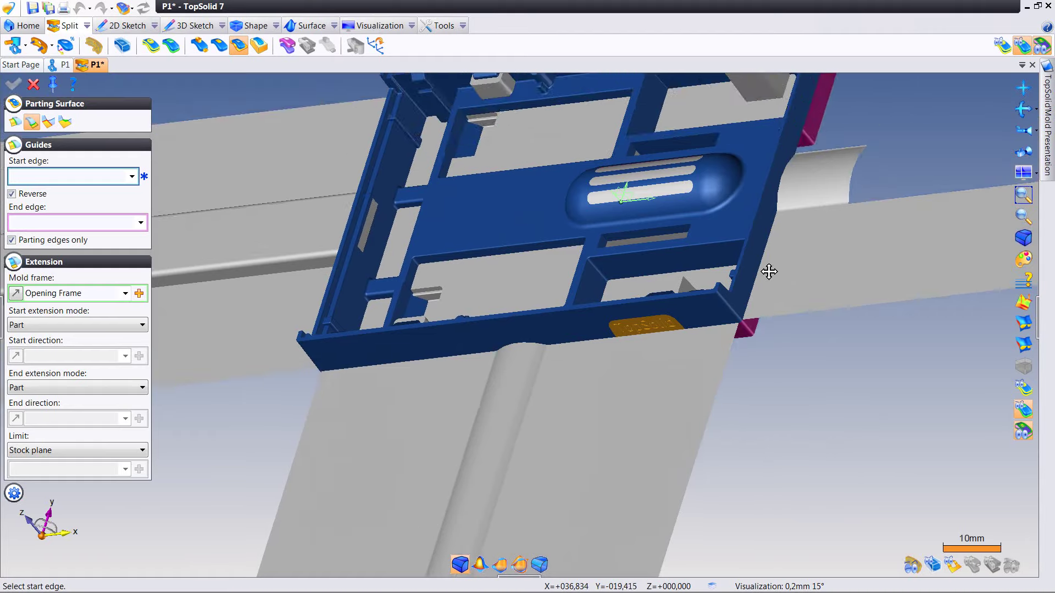
left_click(772, 186)
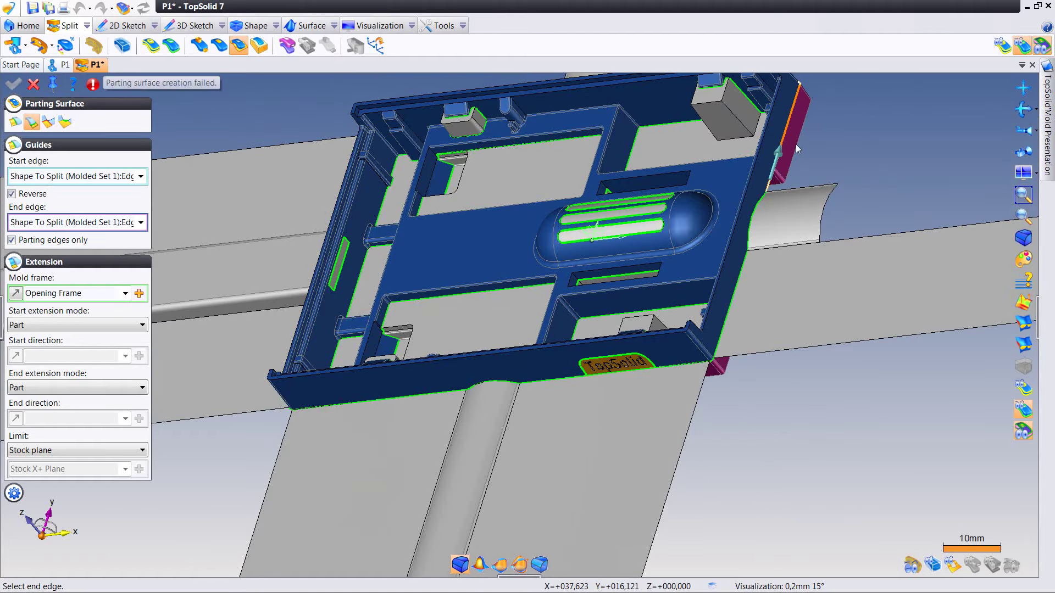
left_click(802, 141)
Step: Retry the part's top edge as guide twice, discarding each failed attempt
mouse_move(806, 142)
middle_mouse_down()
mouse_move(832, 189)
mouse_move(796, 146)
middle_mouse_up()
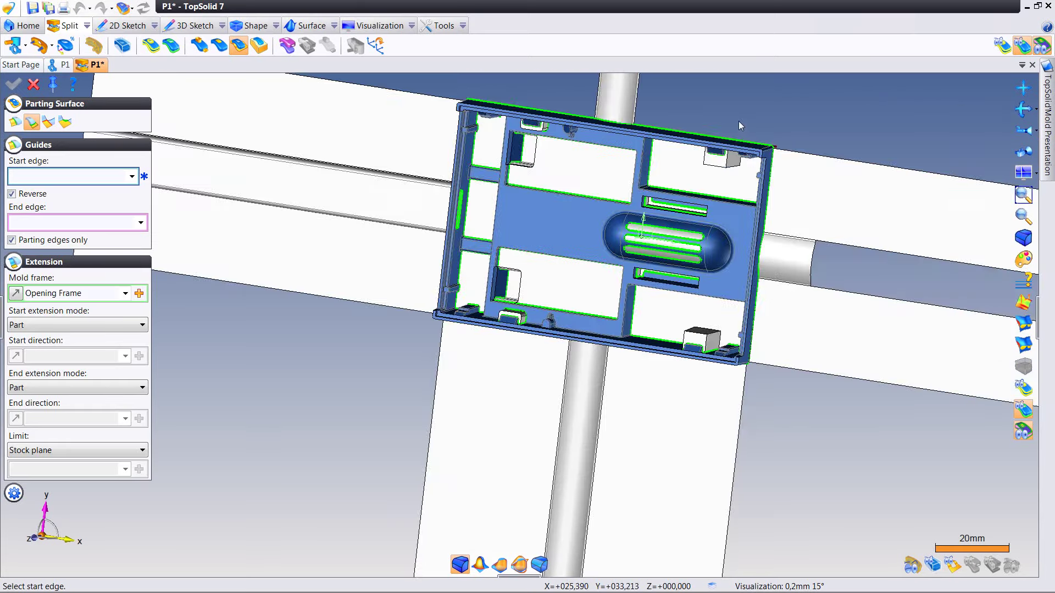
scroll(793, 160, "up", 3)
scroll(792, 166, "up", 2)
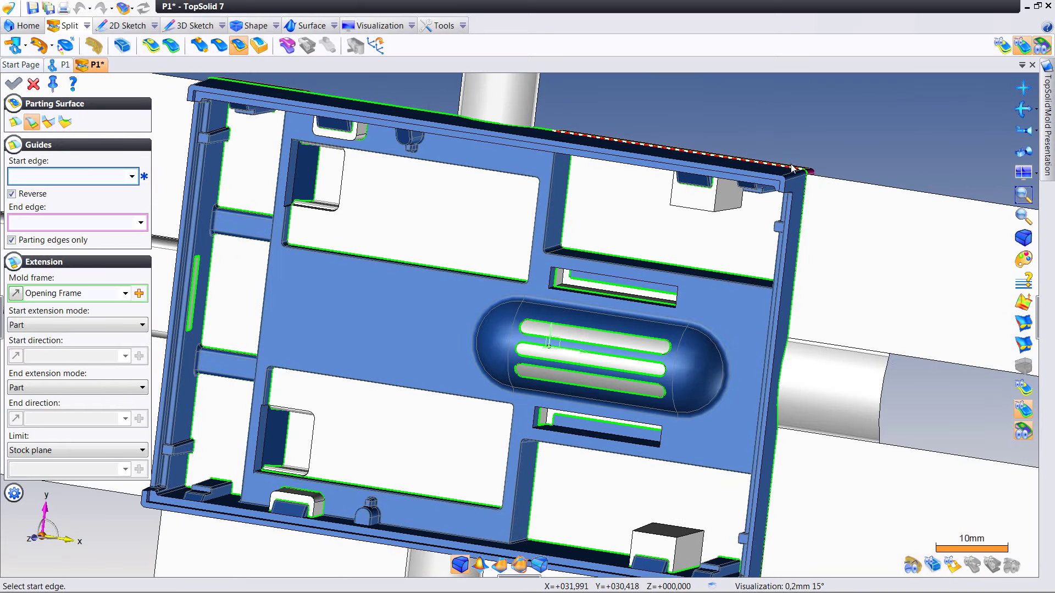
left_click(792, 168)
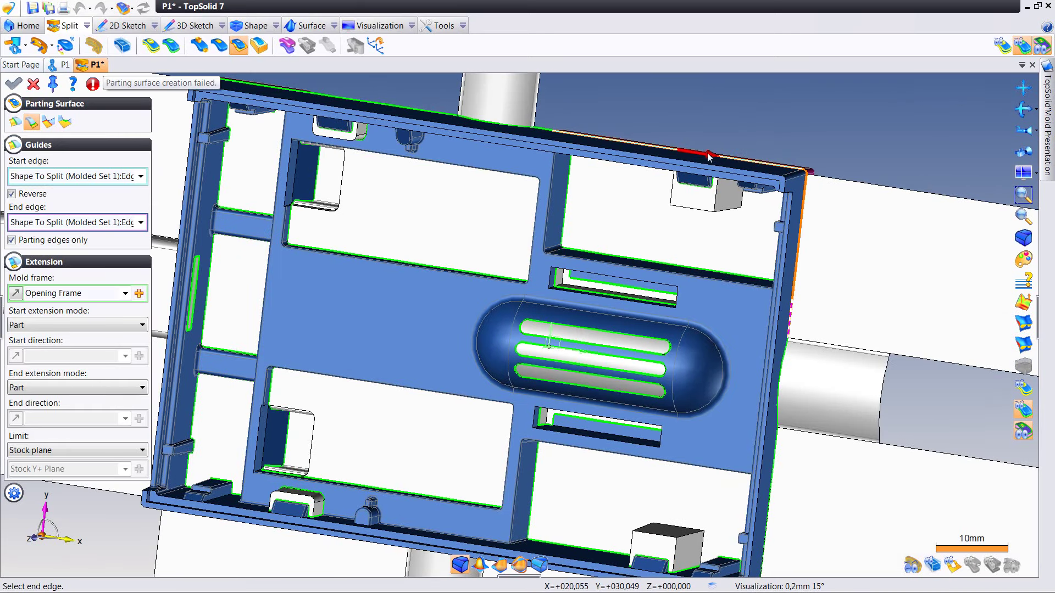
left_click(551, 122)
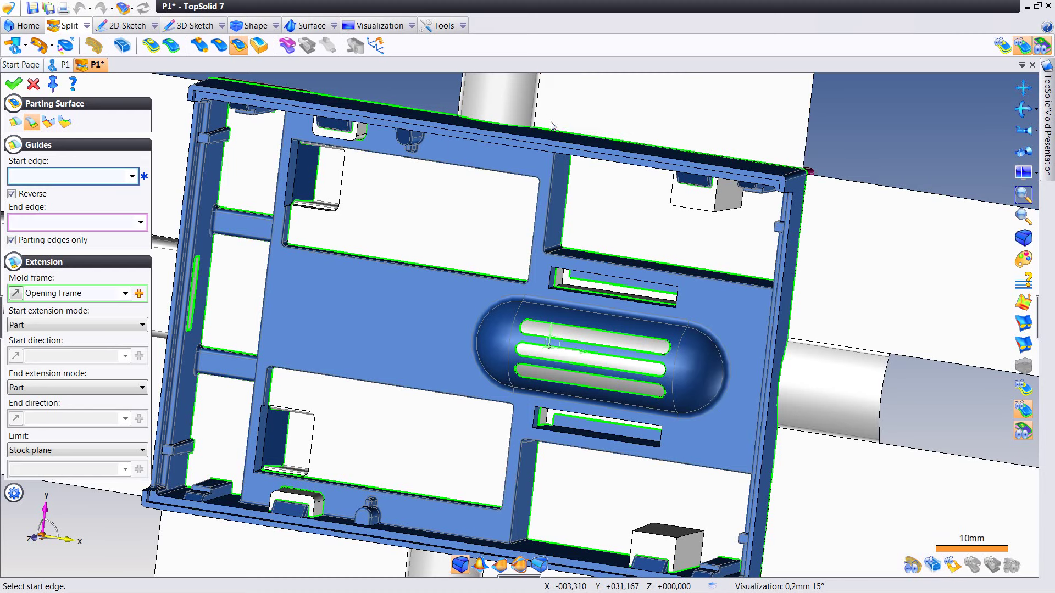
middle_click_drag(552, 126, 591, 140)
left_click(416, 130)
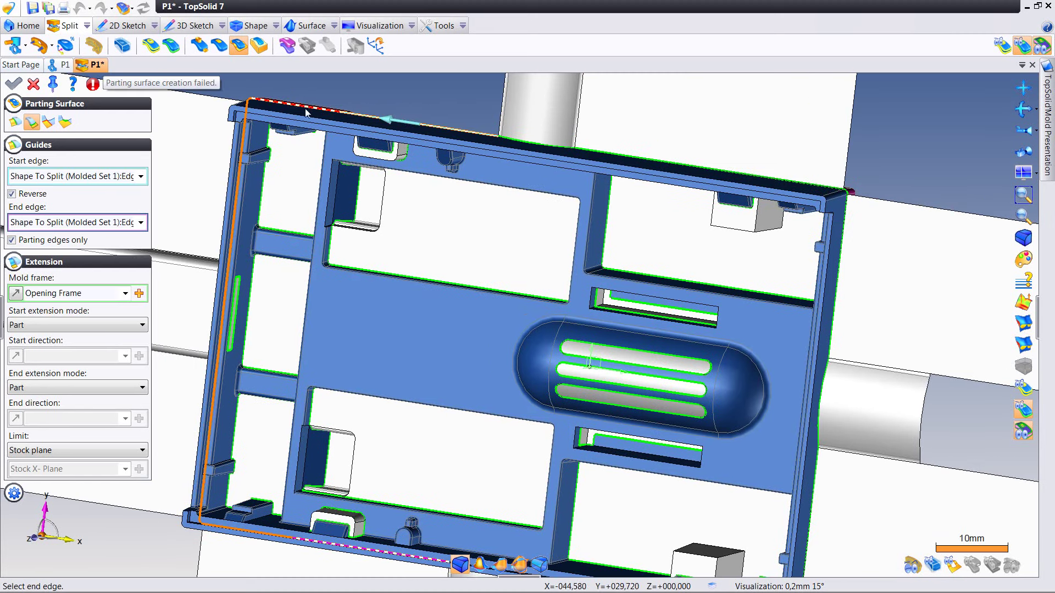
left_click(420, 129)
scroll(420, 128, "down", 3)
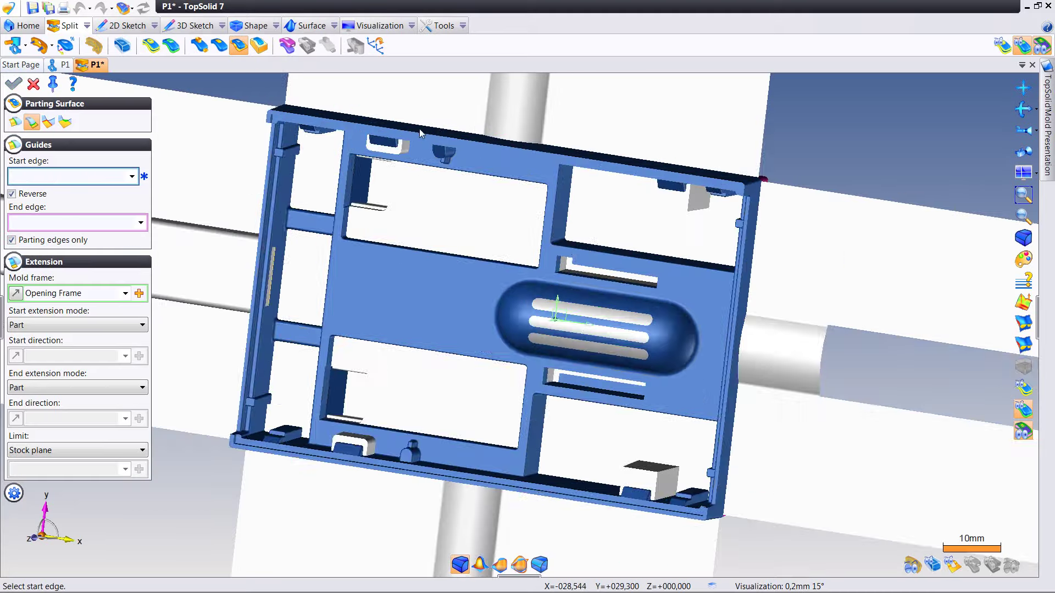
mouse_move(486, 200)
middle_mouse_down()
mouse_move(483, 146)
mouse_move(422, 173)
middle_mouse_up()
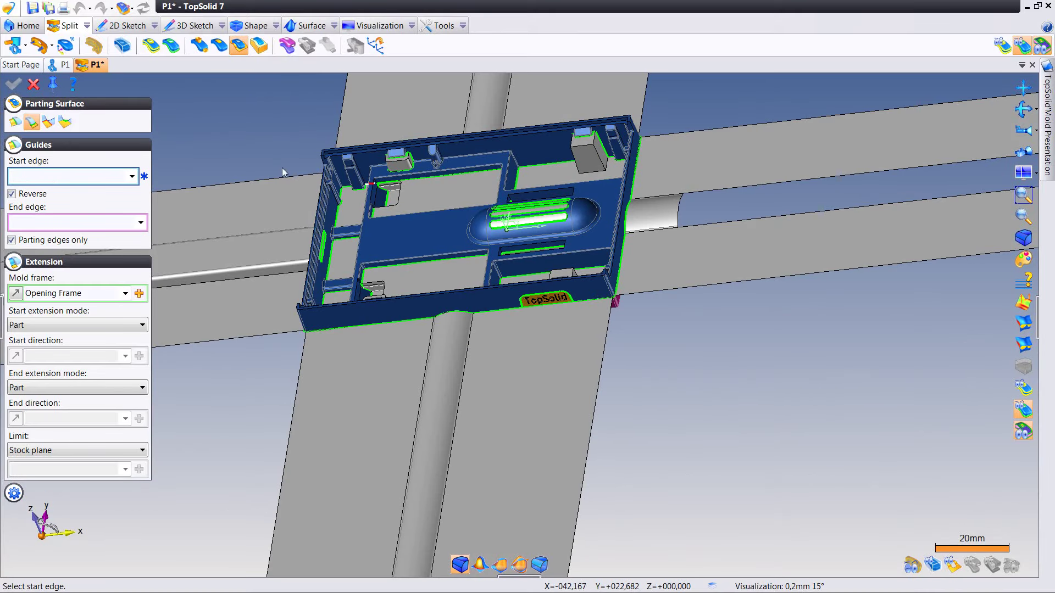
Step: Try extension mode between two bottom-wall edges, then switch to the two-profile mode
left_click(16, 122)
scroll(527, 313, "up", 2)
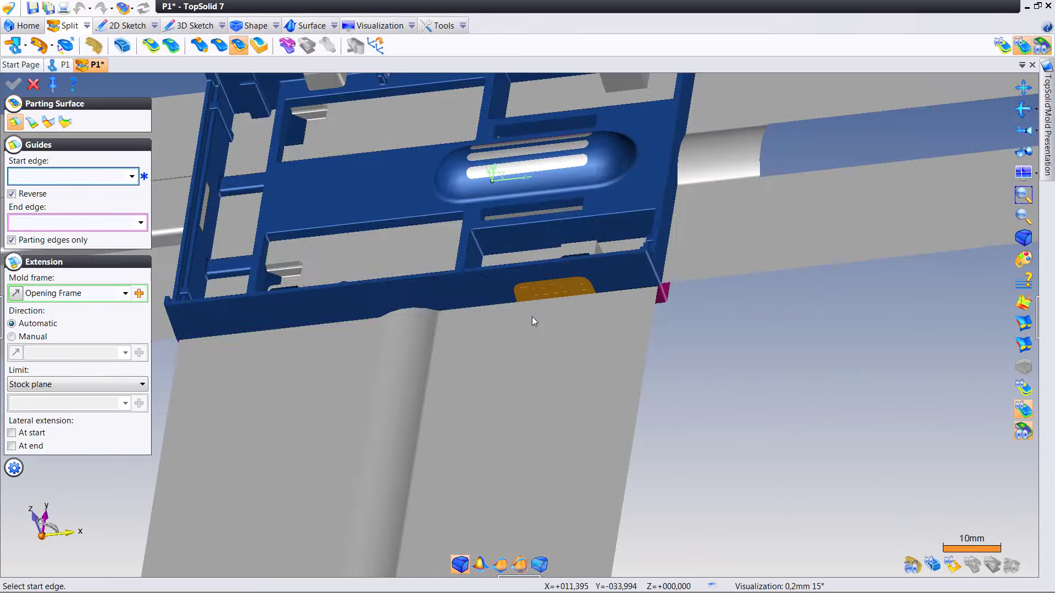
left_click(511, 295)
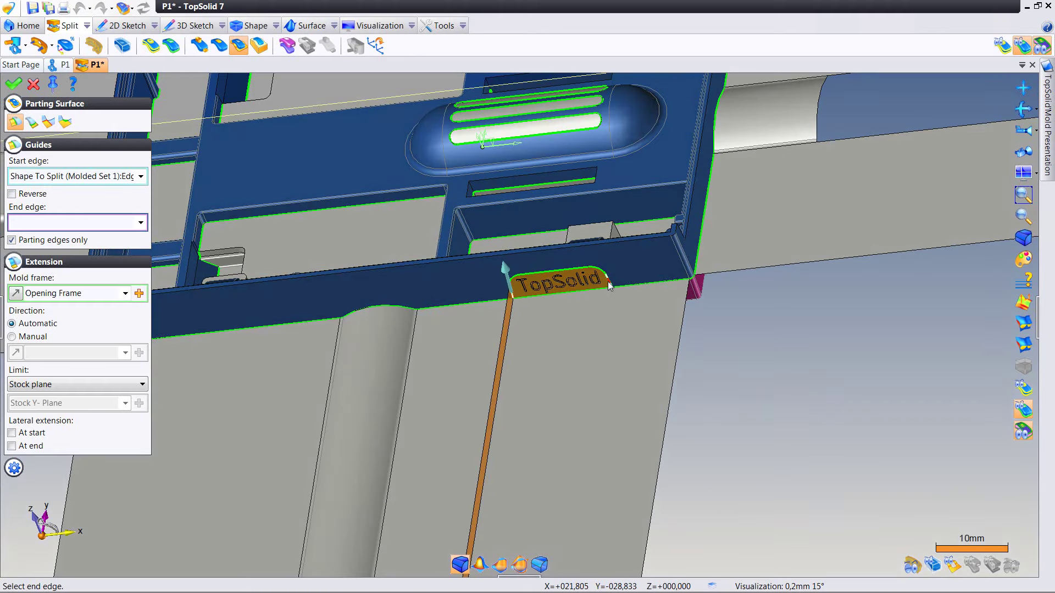
left_click(608, 285)
scroll(556, 295, "down", 2)
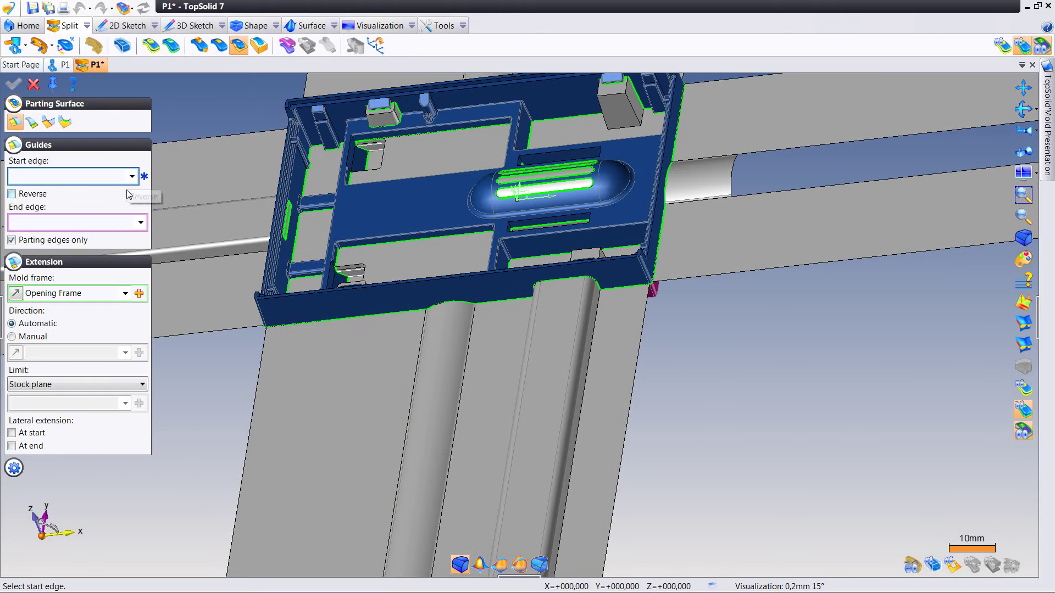
left_click(65, 122)
Step: Bridge the first corner gap with a surface tangent at both start and end profiles
middle_click_drag(156, 325, 213, 317)
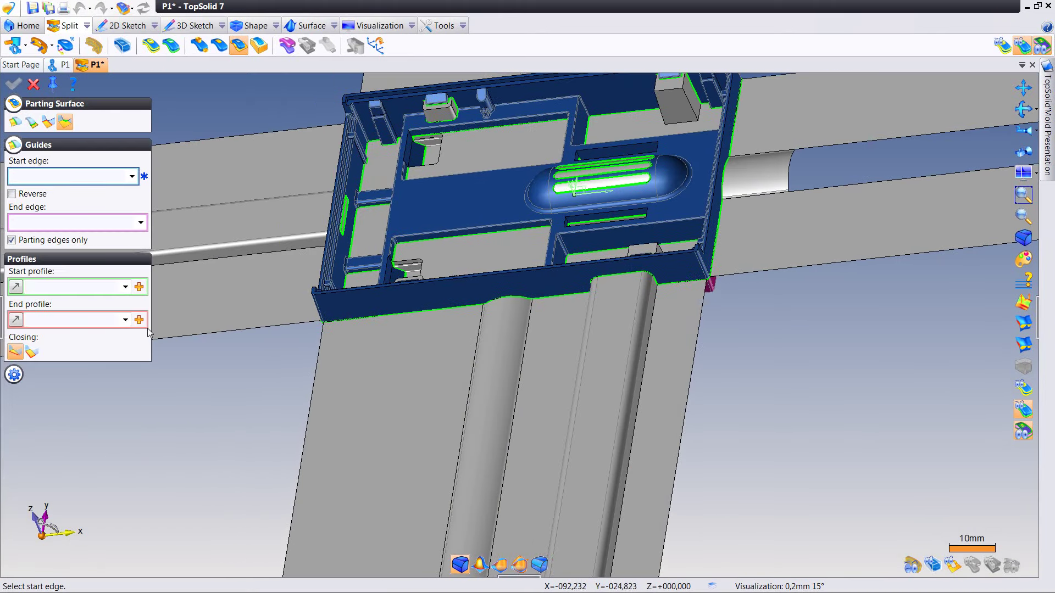
left_click(32, 351)
middle_click_drag(343, 374, 471, 330)
left_click(295, 335)
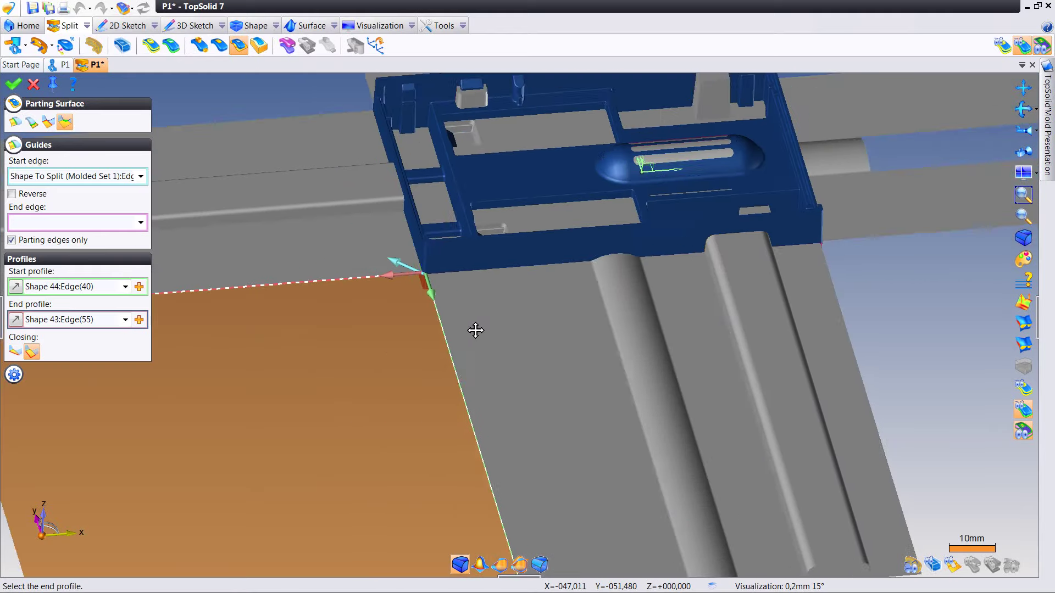
scroll(481, 327, "down", 2)
right_click(454, 302)
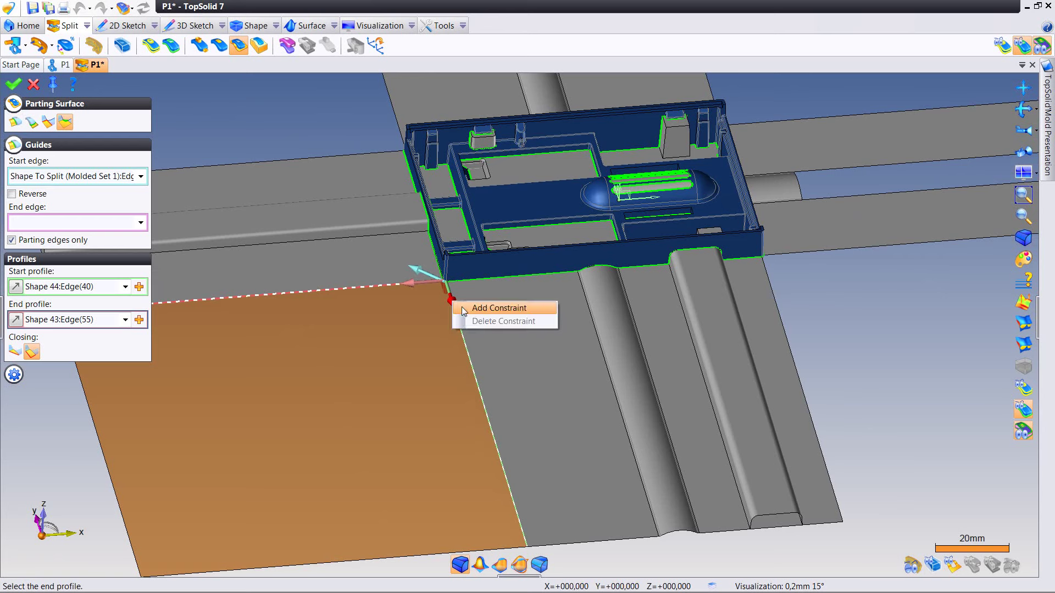
left_click(463, 307)
right_click(415, 283)
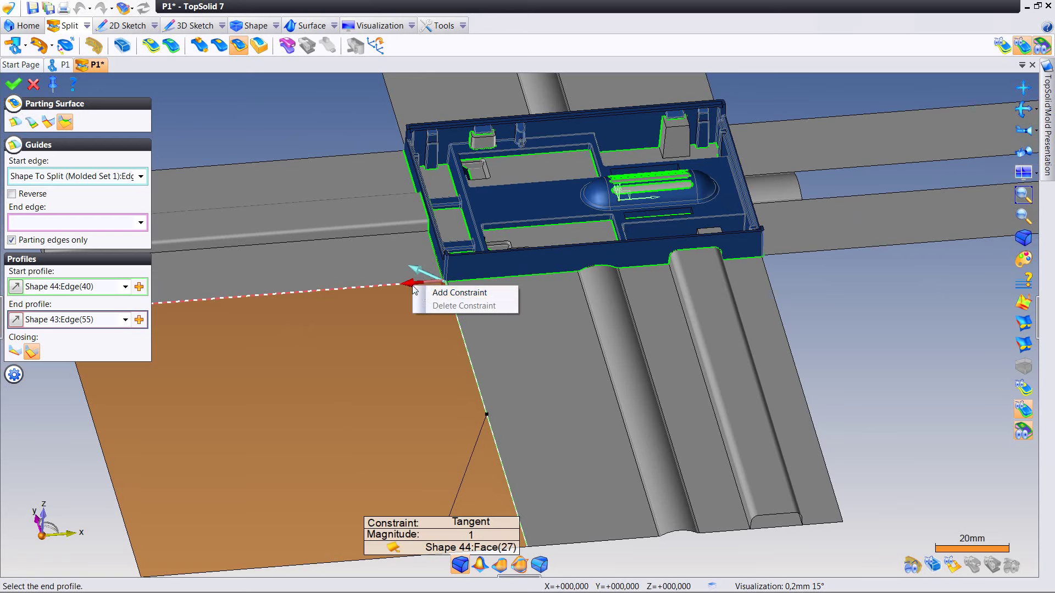
left_click(420, 288)
key("Return")
Step: Add a second tangent-constrained bridging surface at the next corner
mouse_move(341, 290)
middle_mouse_down()
mouse_move(400, 235)
mouse_move(437, 266)
mouse_move(308, 144)
middle_mouse_up()
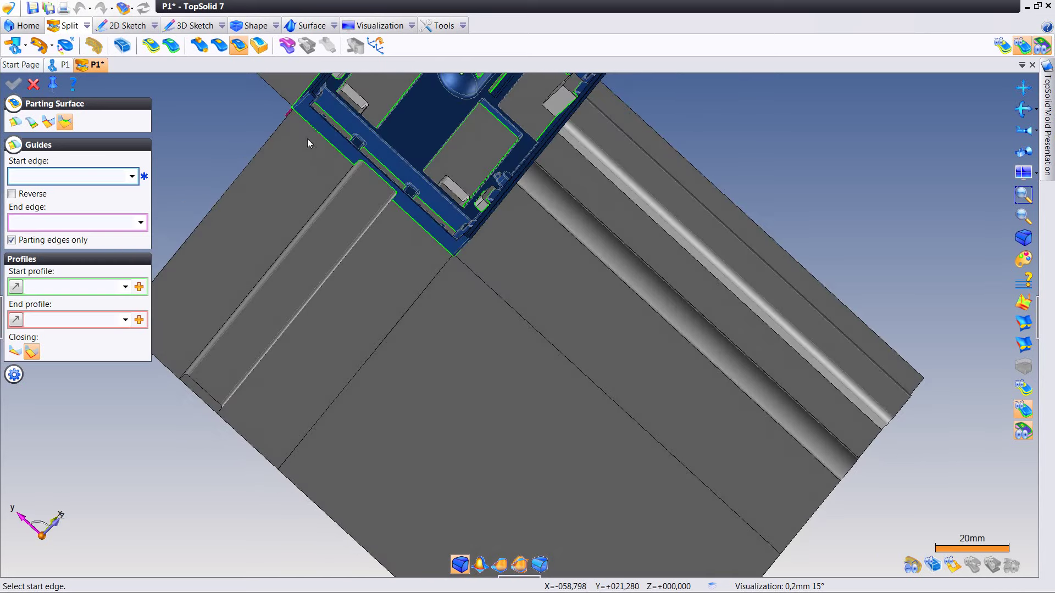
left_click(292, 112)
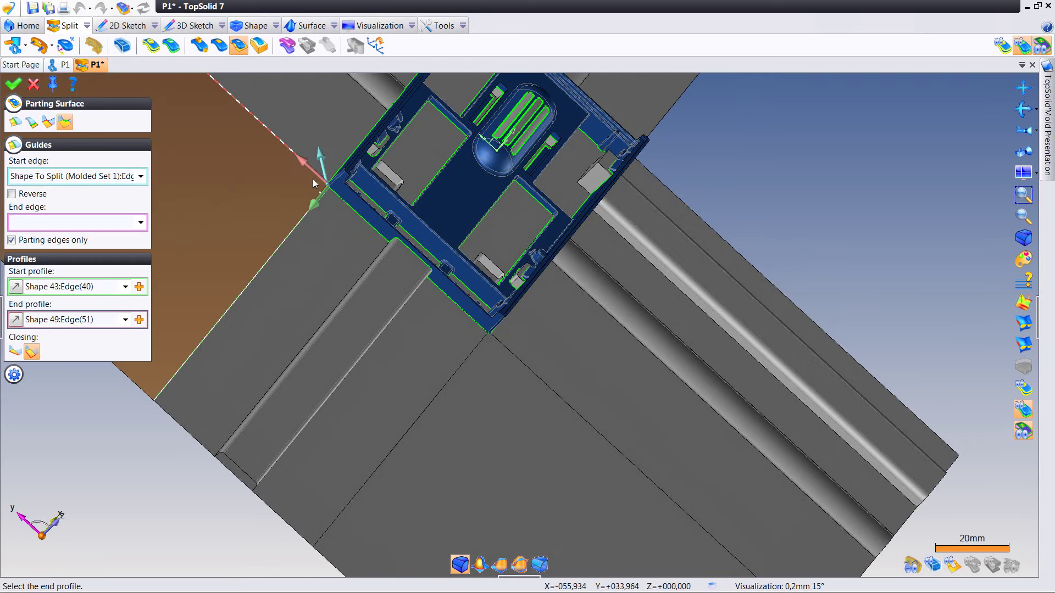
right_click(300, 160)
left_click(310, 164)
right_click(314, 211)
left_click(353, 214)
key("Return")
Step: Set up a third corner bridging surface with tangent constraints on both profiles
scroll(389, 260, "down", 3)
middle_click_drag(363, 236, 389, 261)
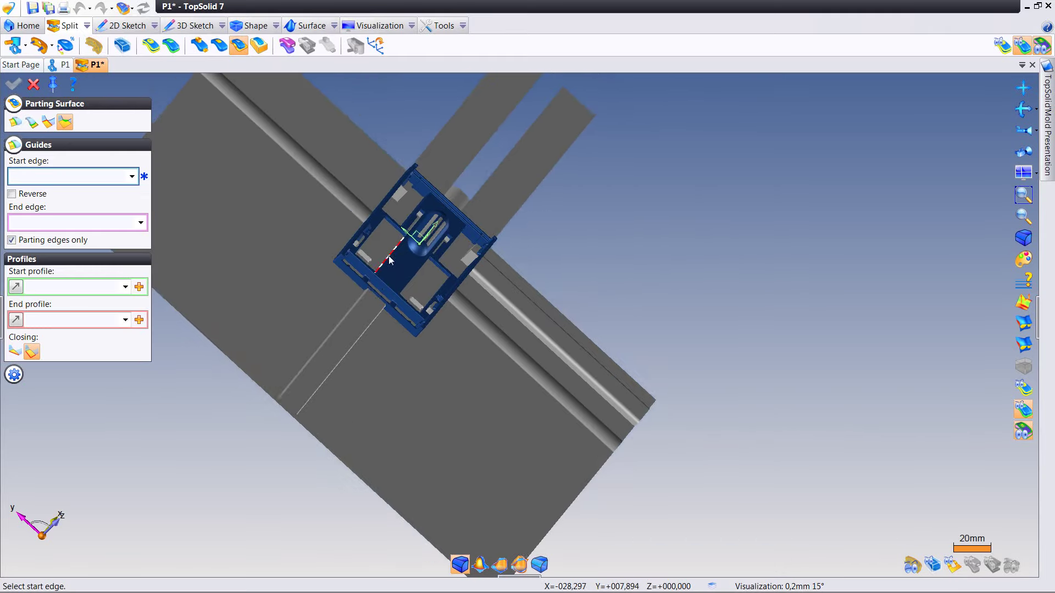
scroll(389, 261, "up", 5)
middle_click_drag(412, 164, 387, 156)
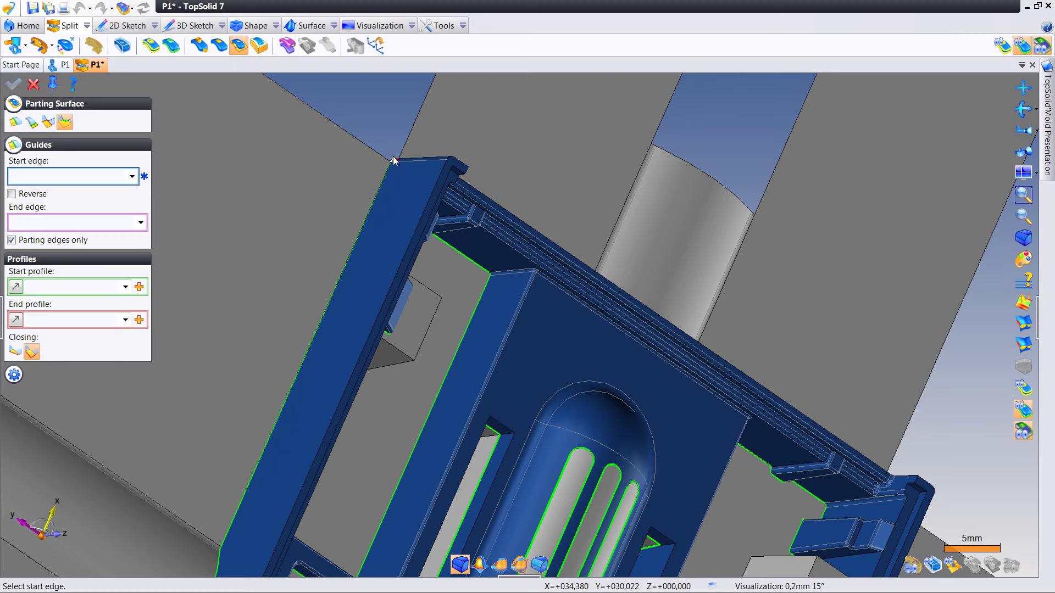
left_click(393, 160)
right_click(364, 151)
left_click(406, 152)
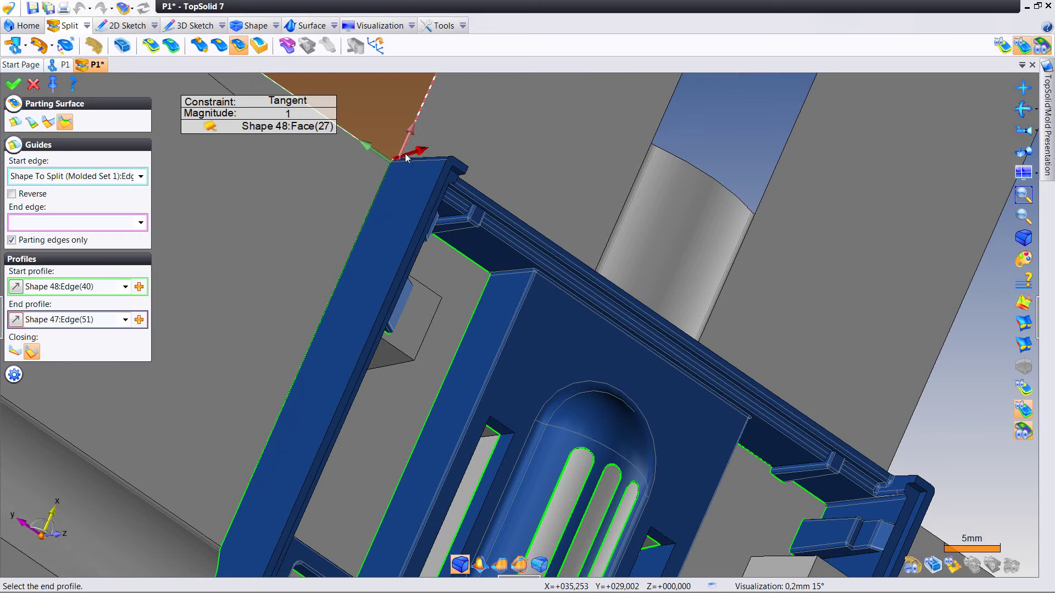
right_click(413, 134)
left_click(437, 137)
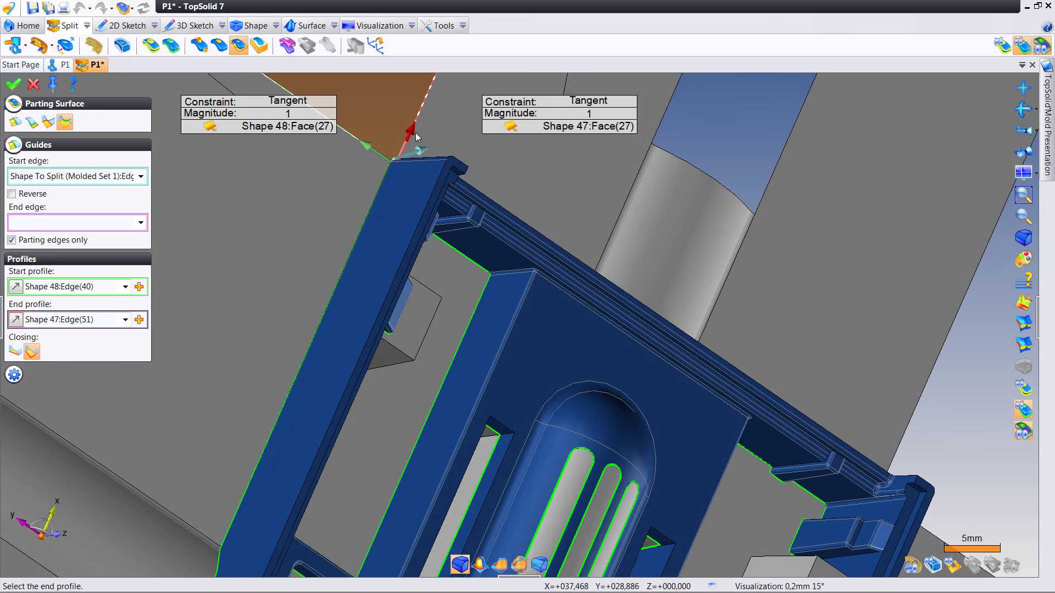
Step: Add the fourth tangent bridging surface at the last corner
middle_click_drag(433, 222, 367, 173)
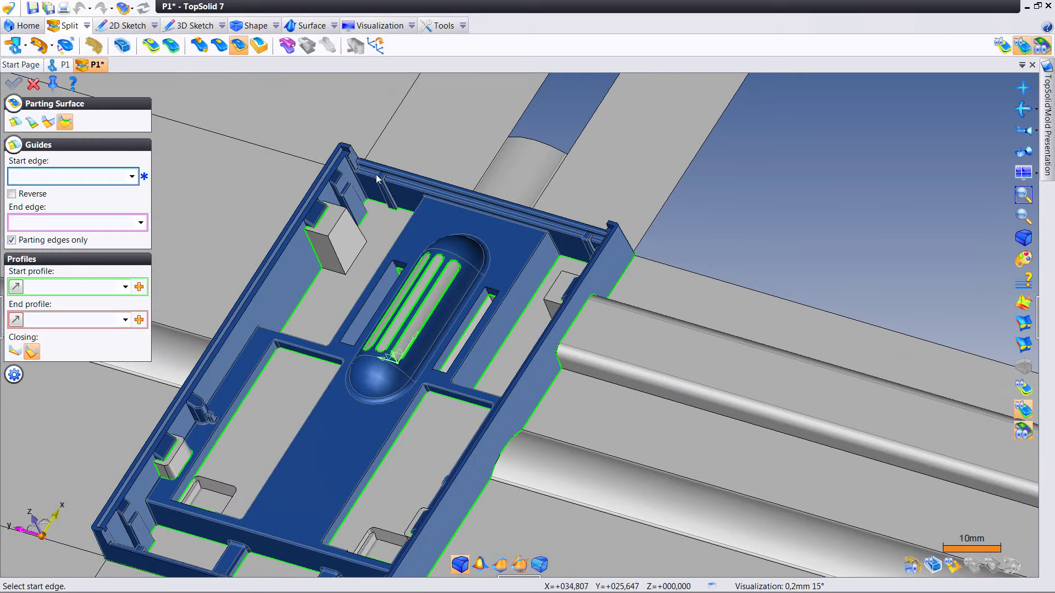
scroll(654, 254, "up", 3)
scroll(618, 251, "up", 2)
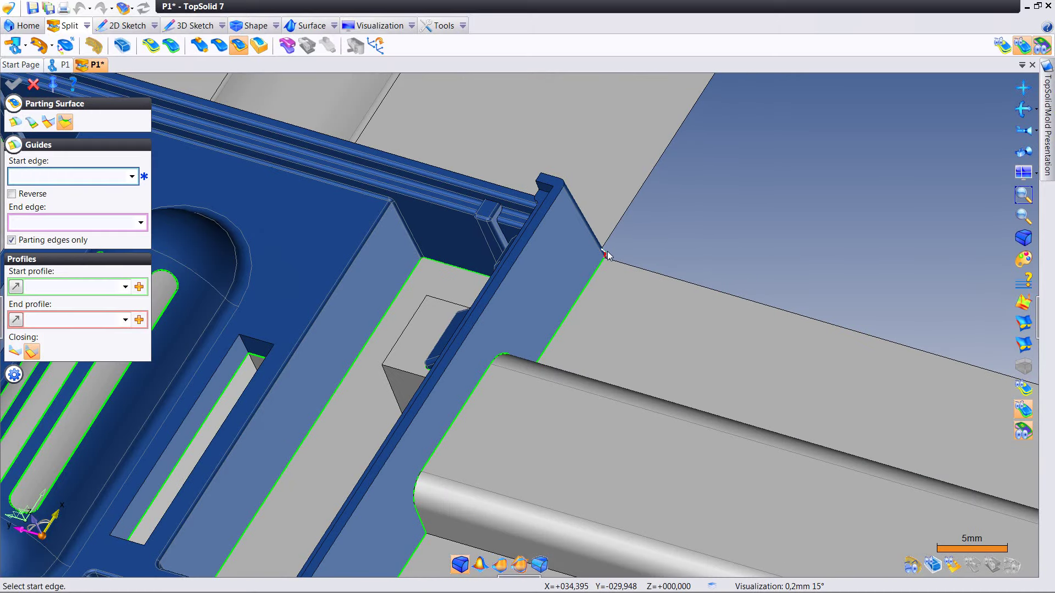
left_click(606, 254)
right_click(618, 222)
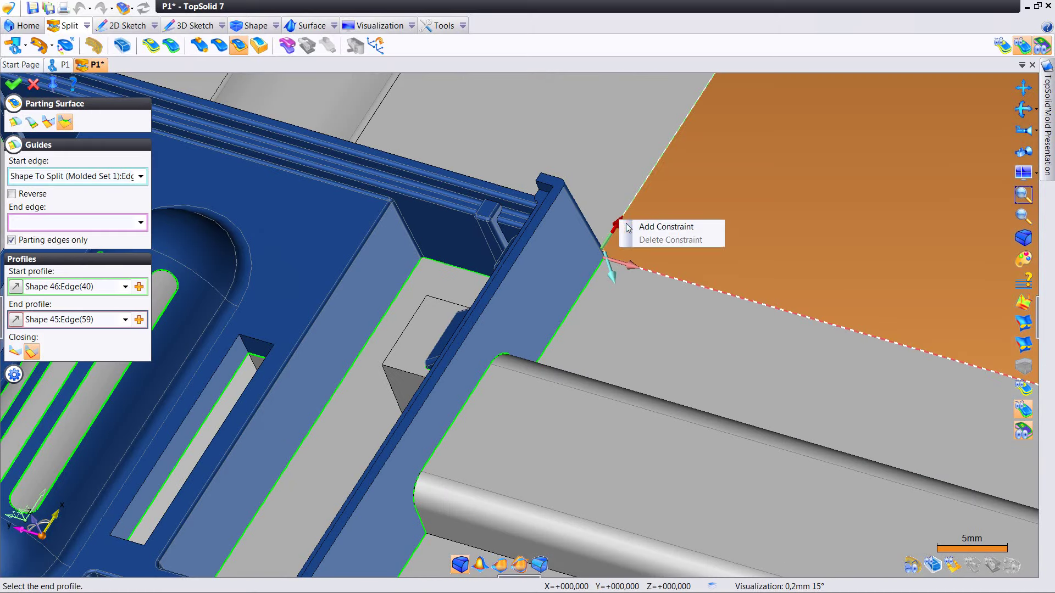
left_click(653, 226)
right_click(628, 273)
left_click(662, 276)
scroll(646, 264, "down", 3)
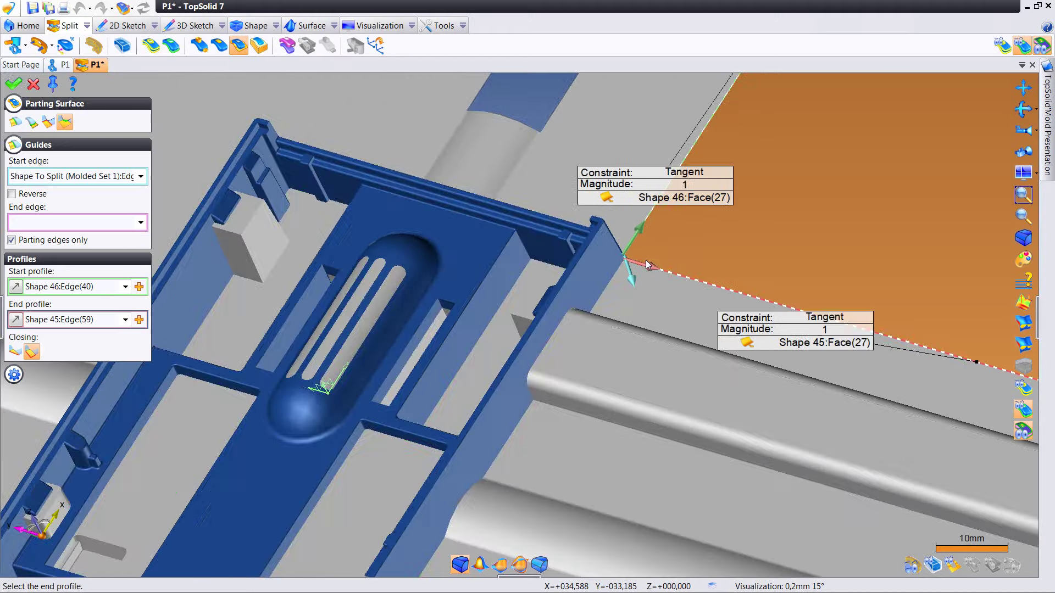
key("Return")
Step: Close the Parting Surface command and select the flat strip face beside the part
mouse_move(645, 258)
middle_mouse_down()
mouse_move(639, 189)
mouse_move(573, 238)
mouse_move(506, 260)
mouse_move(532, 304)
mouse_move(574, 290)
middle_mouse_up()
scroll(544, 242, "down", 2)
key("Escape")
scroll(549, 297, "down", 2)
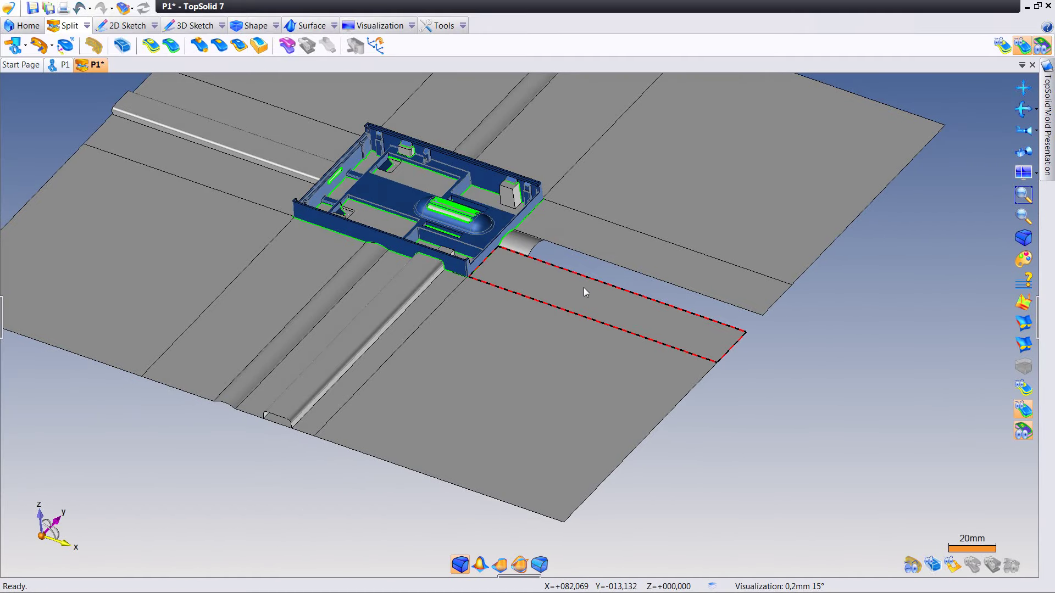
left_click(584, 290)
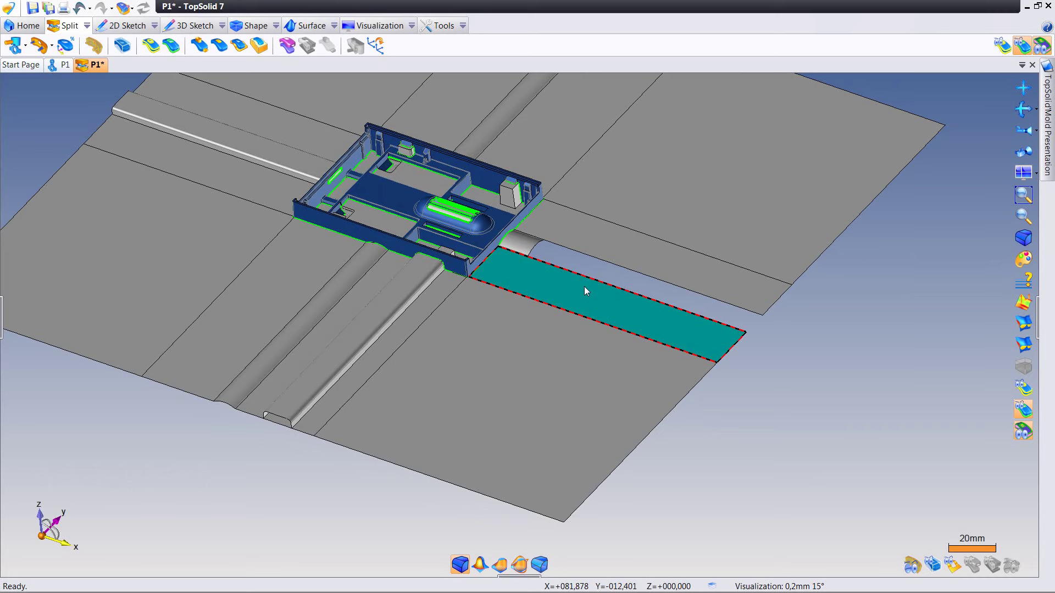
Step: In Sketch 6, draw a 110.552 by 12.552 rectangle along the strip from the part corner
double_click(584, 290)
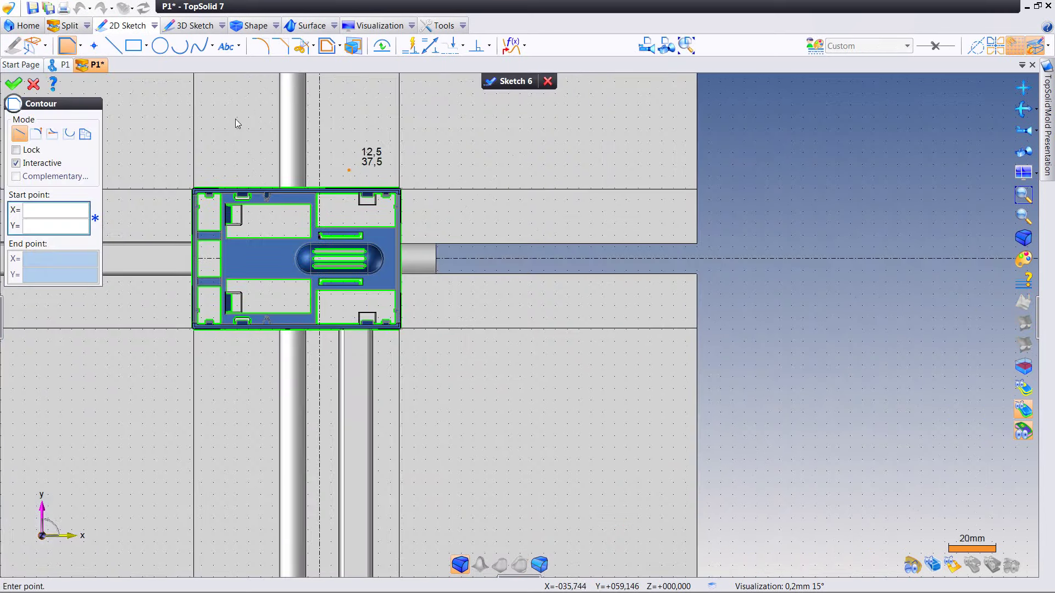
left_click(133, 46)
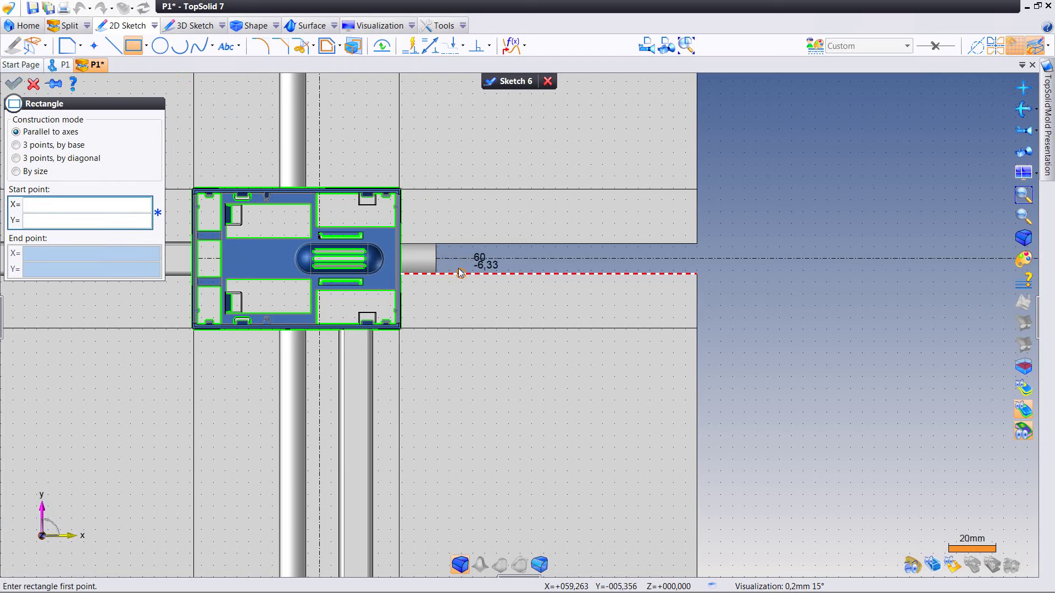
scroll(459, 262, "up", 2)
scroll(437, 257, "up", 1)
scroll(397, 195, "up", 2)
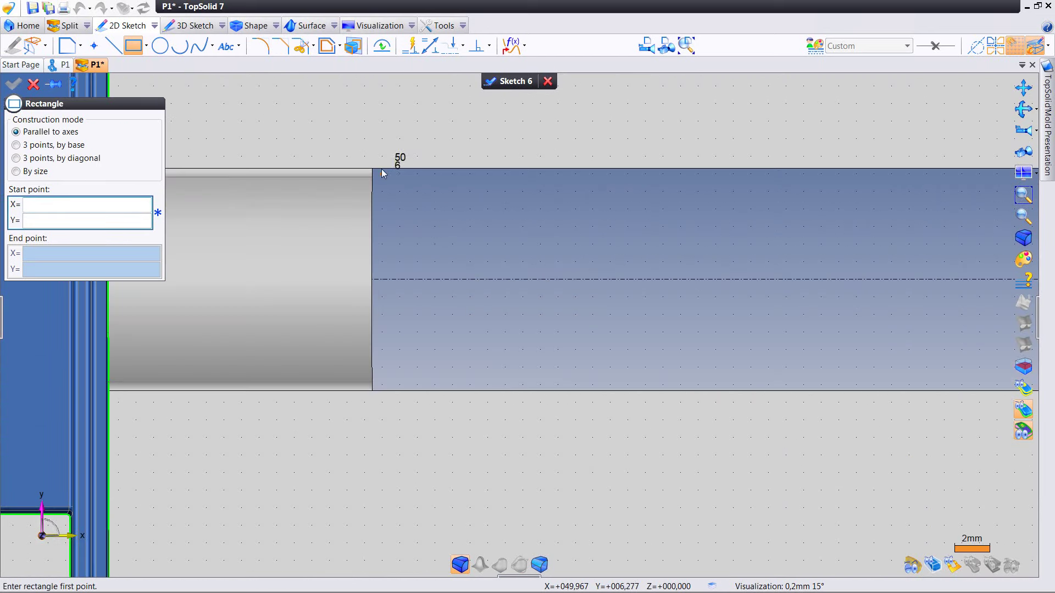
left_click(372, 168)
scroll(386, 176, "down", 2)
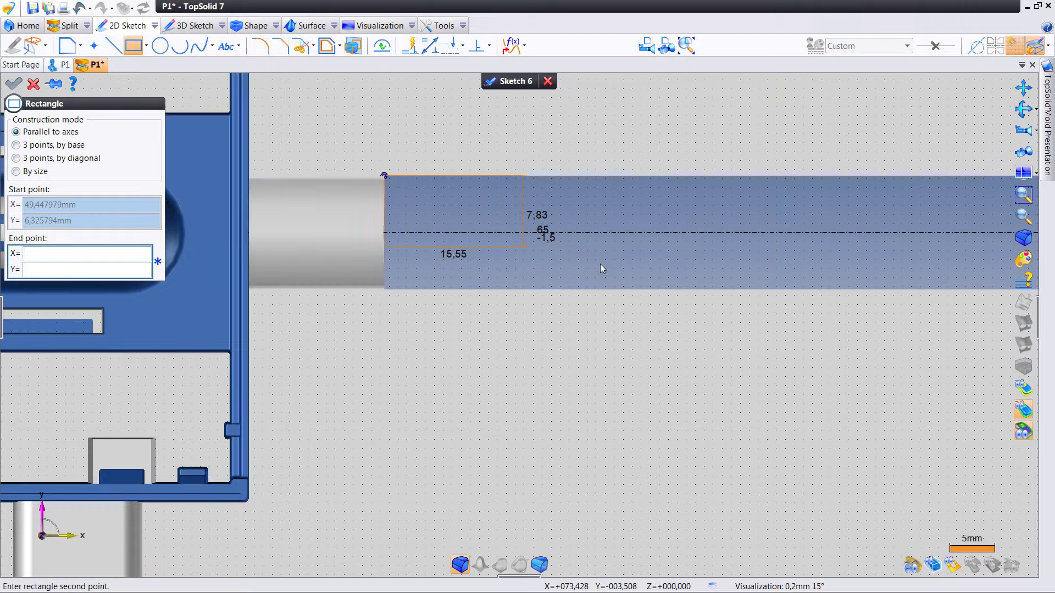
middle_click_drag(643, 269, 448, 273)
scroll(383, 260, "down", 1)
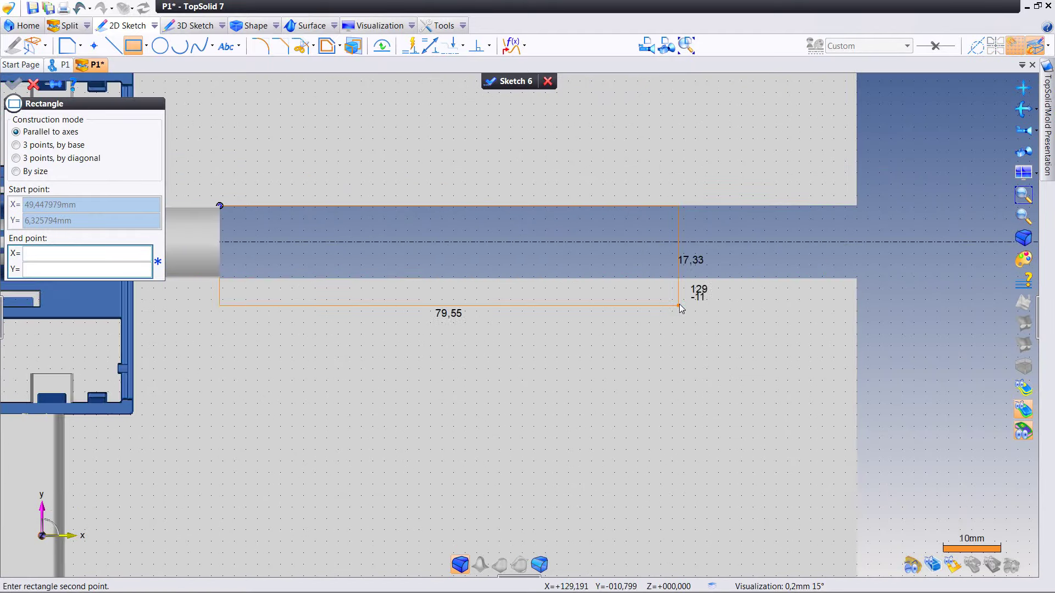
left_click(856, 278)
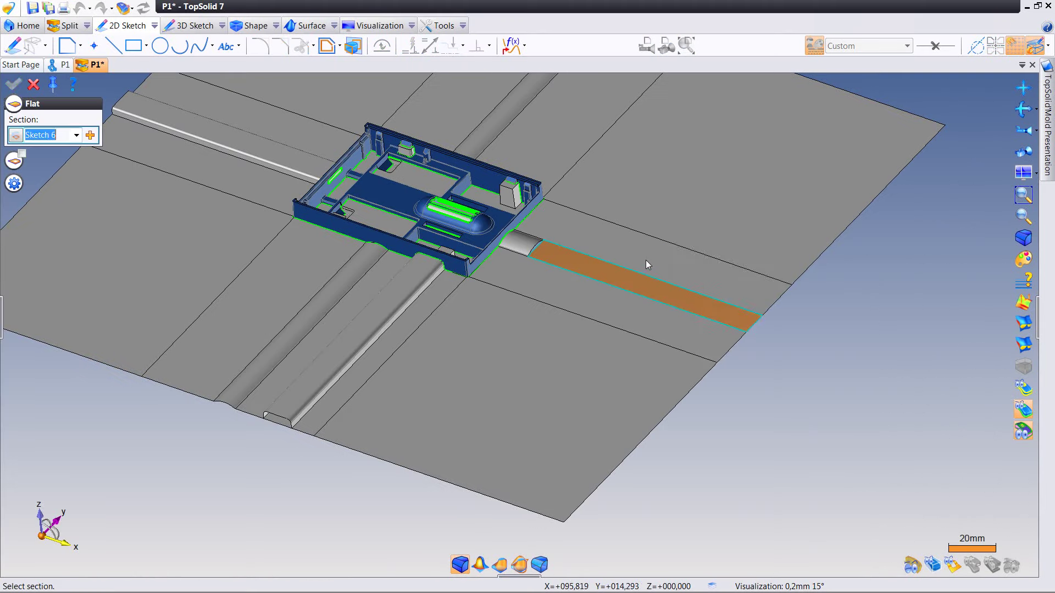
Step: Create the flat strip surface from Sketch 6
right_click(640, 245)
left_click(646, 251)
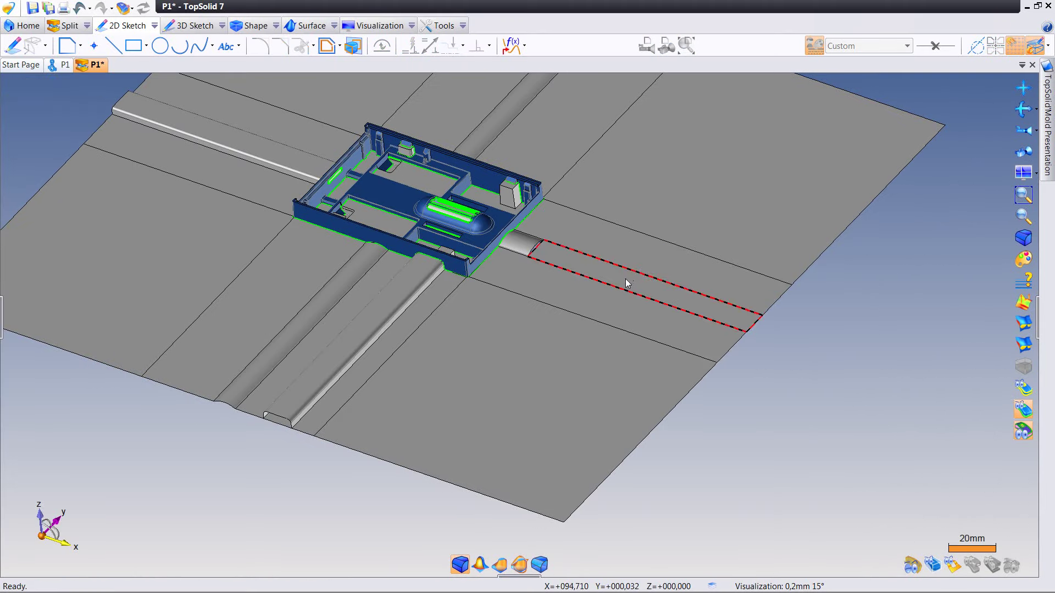
right_click(622, 283)
left_click(688, 512)
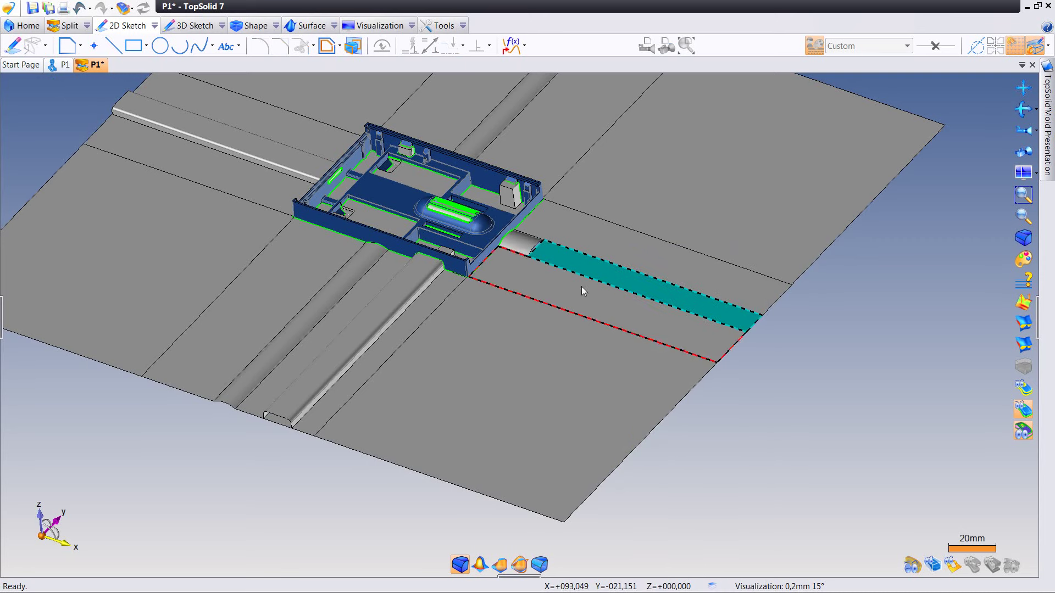
scroll(560, 258, "up", 2)
scroll(512, 249, "up", 2)
scroll(489, 234, "up", 2)
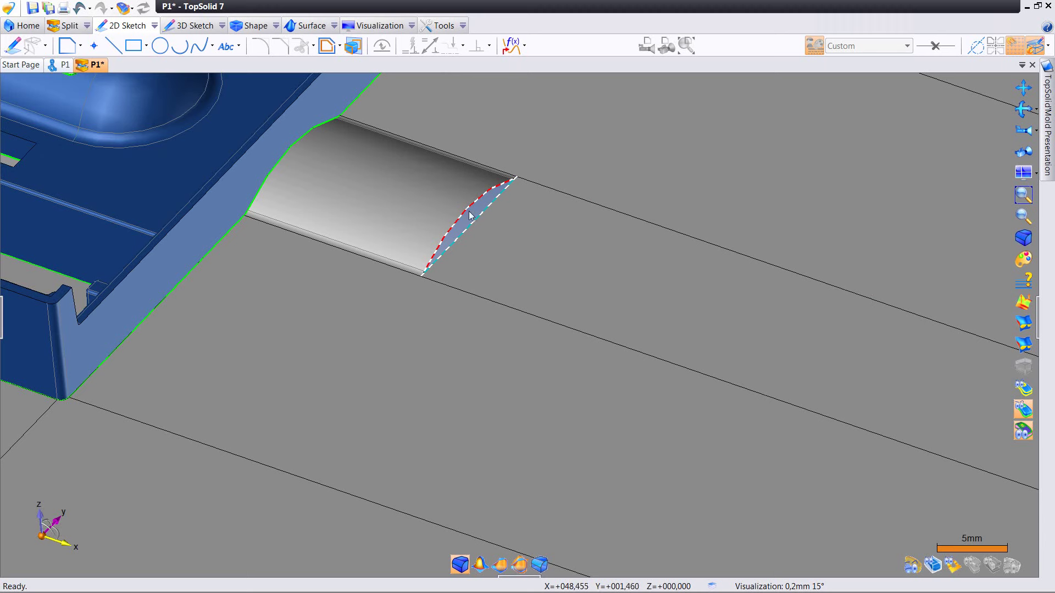
Step: Extrude the cylinder's end edge 10 mm along the Absolute Z Axis
key("e")
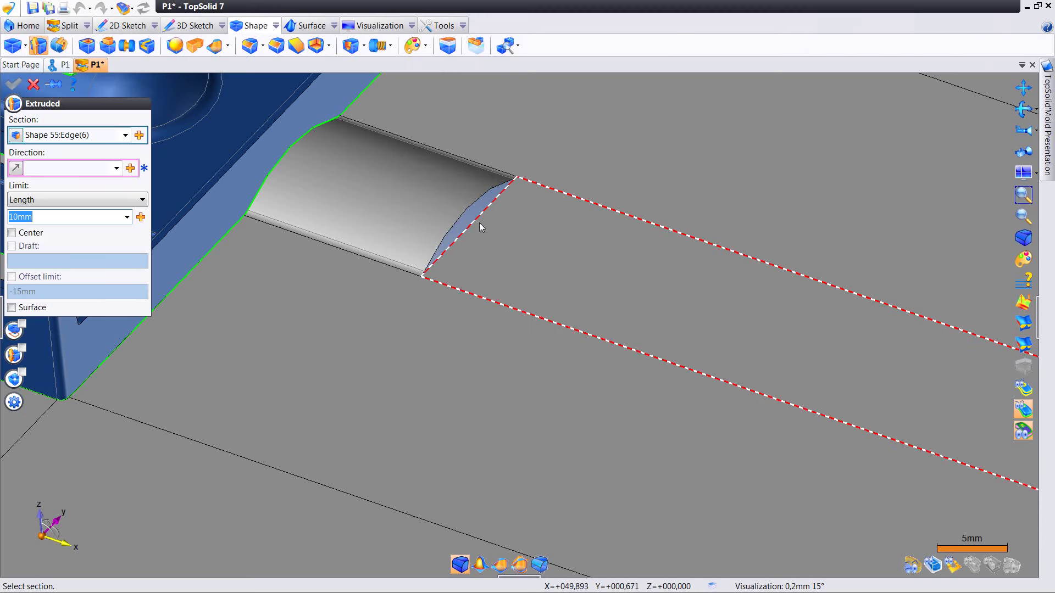
middle_click_drag(481, 227, 478, 264)
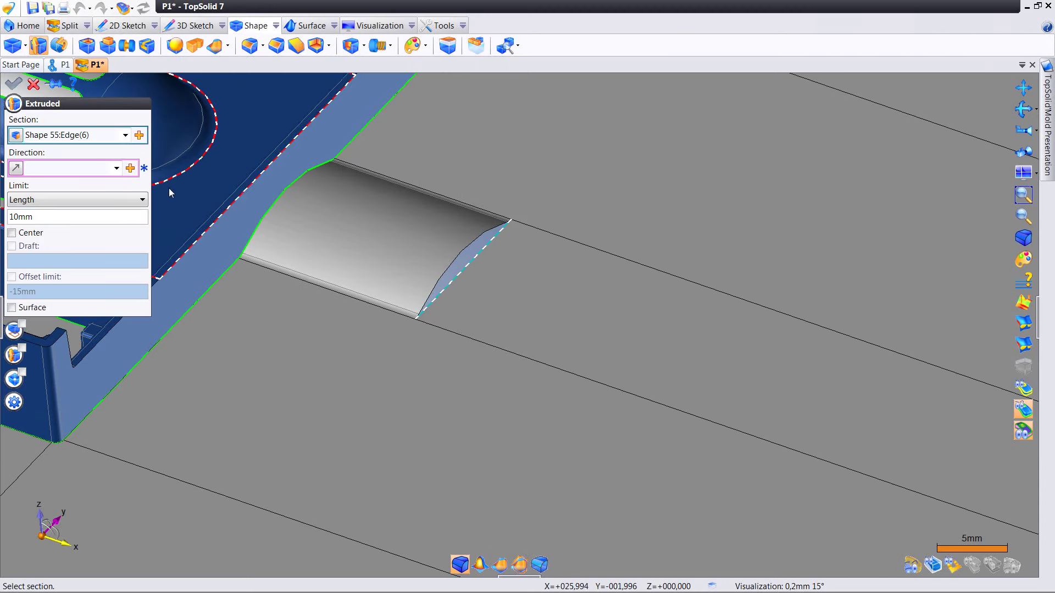
left_click(117, 169)
left_click(99, 200)
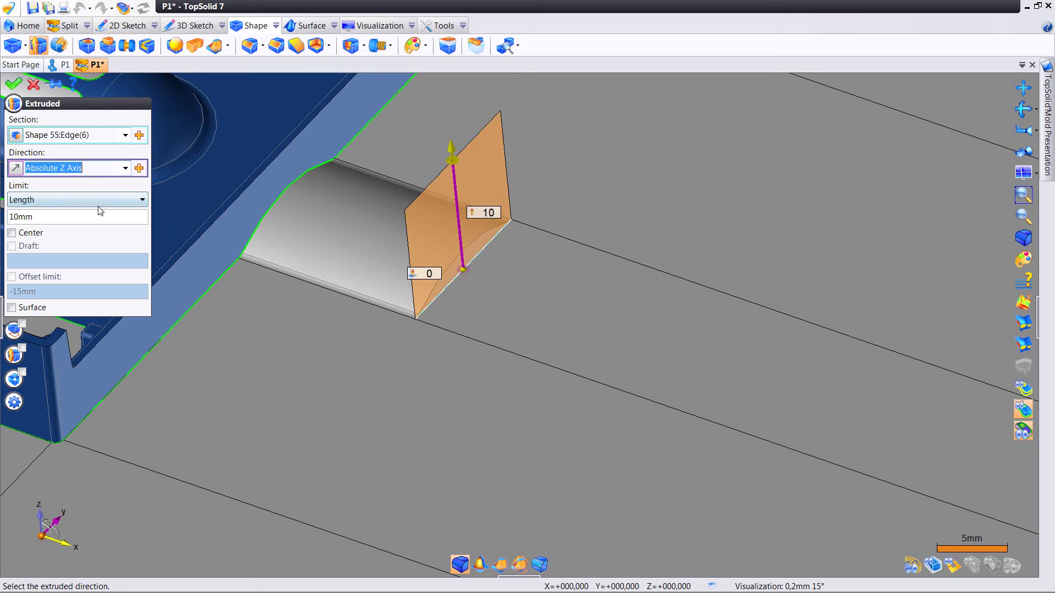
left_click(17, 84)
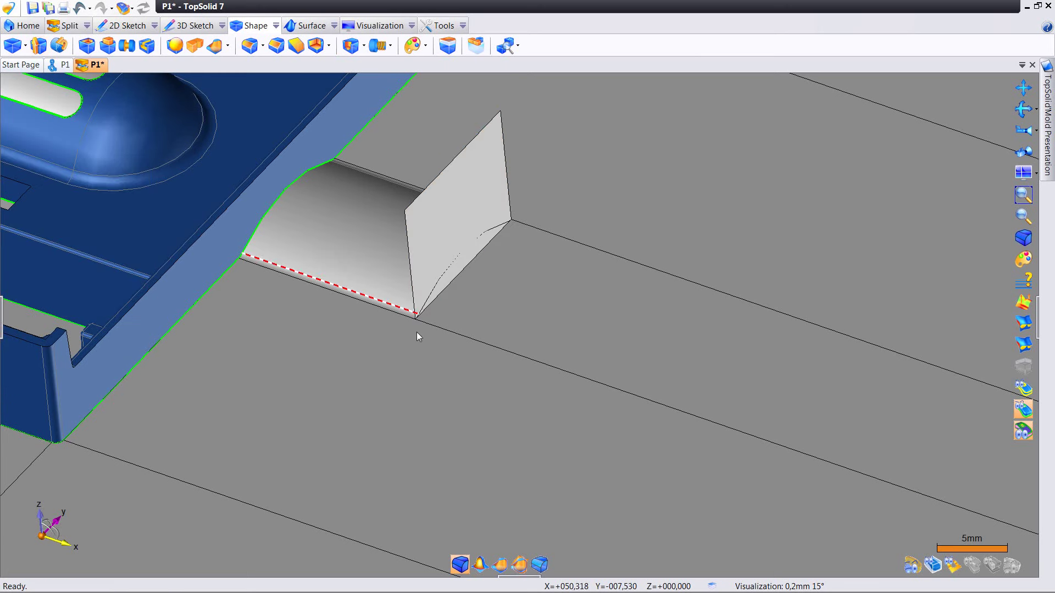
mouse_move(457, 347)
middle_mouse_down("shift")
mouse_move(464, 337)
mouse_move(447, 344)
middle_mouse_up("shift")
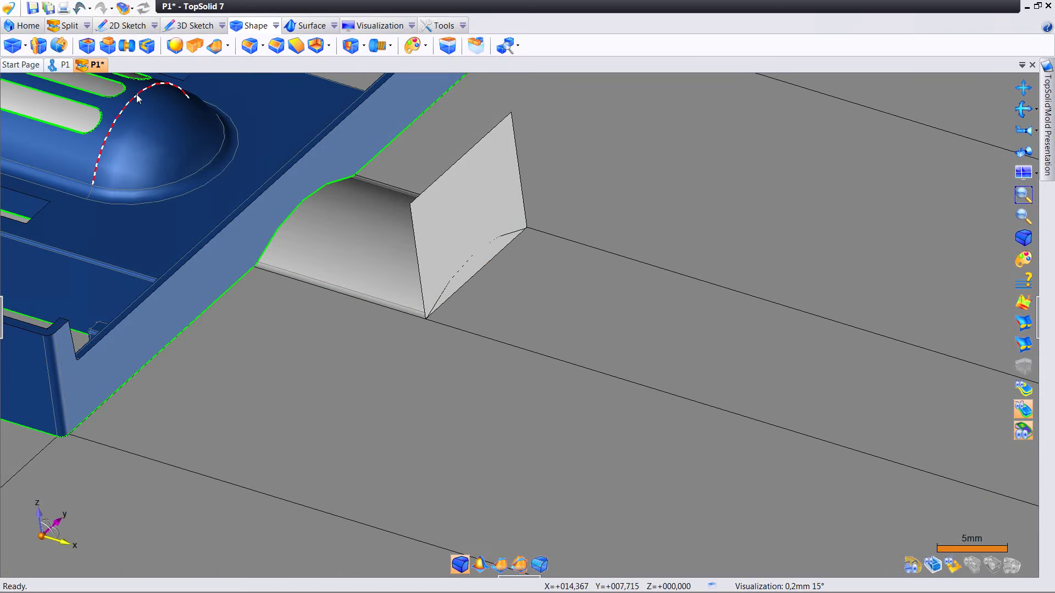
left_click(303, 28)
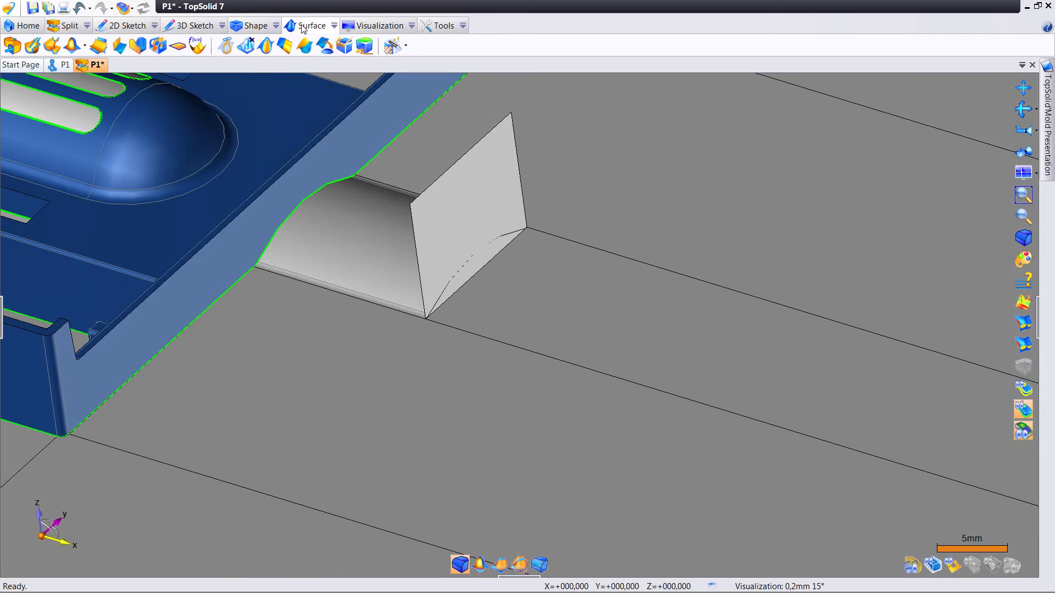
Step: Imprint the cylinder's end edges onto the vertical surface Shape 56
left_click(226, 46)
left_click(444, 231)
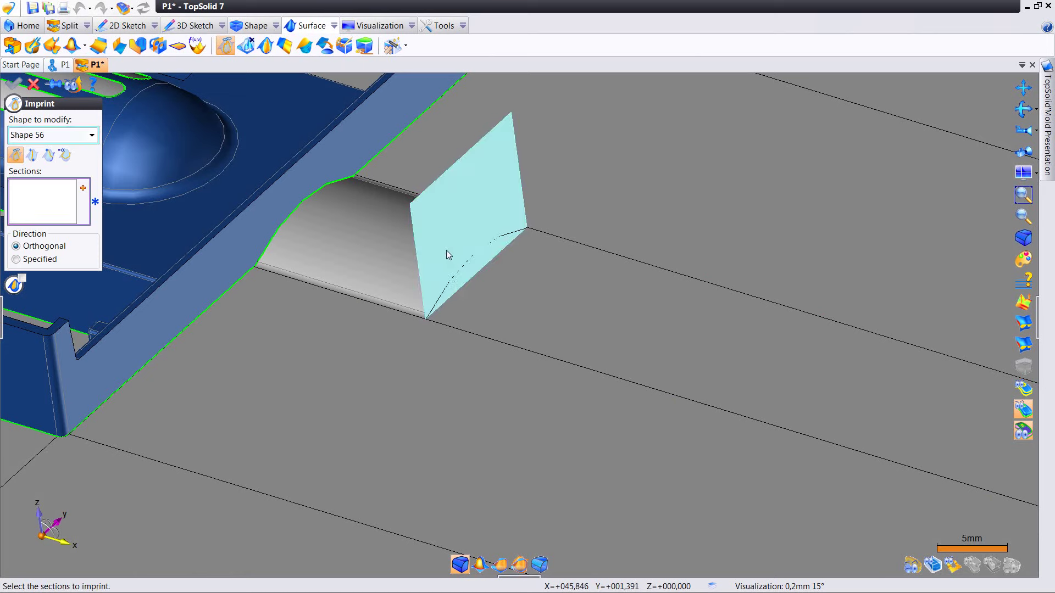
left_click(432, 305)
scroll(432, 314, "up", 3)
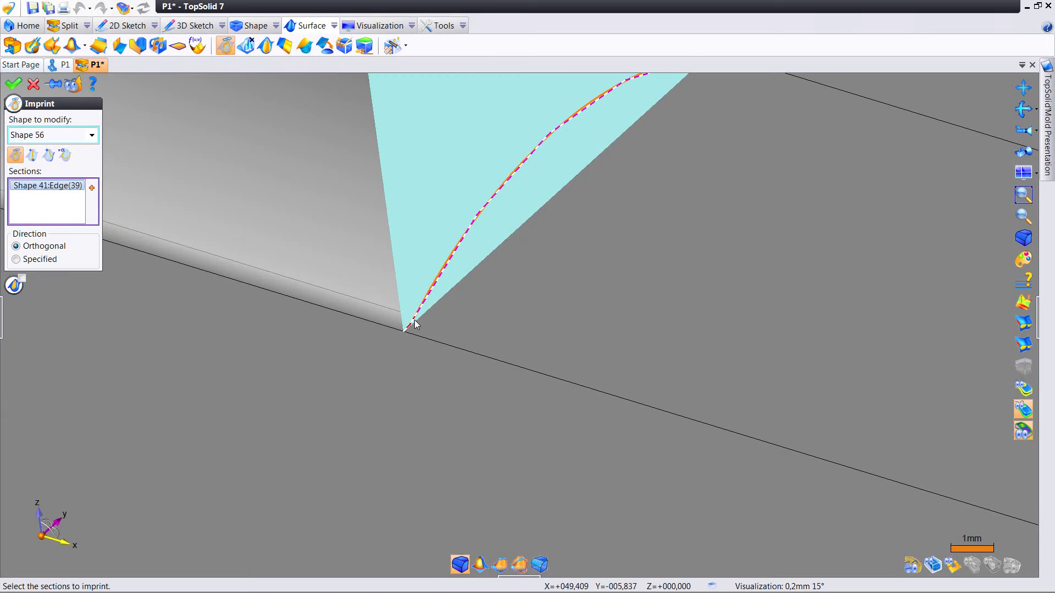
left_click(423, 308)
scroll(641, 161, "down", 1)
scroll(651, 157, "down", 1)
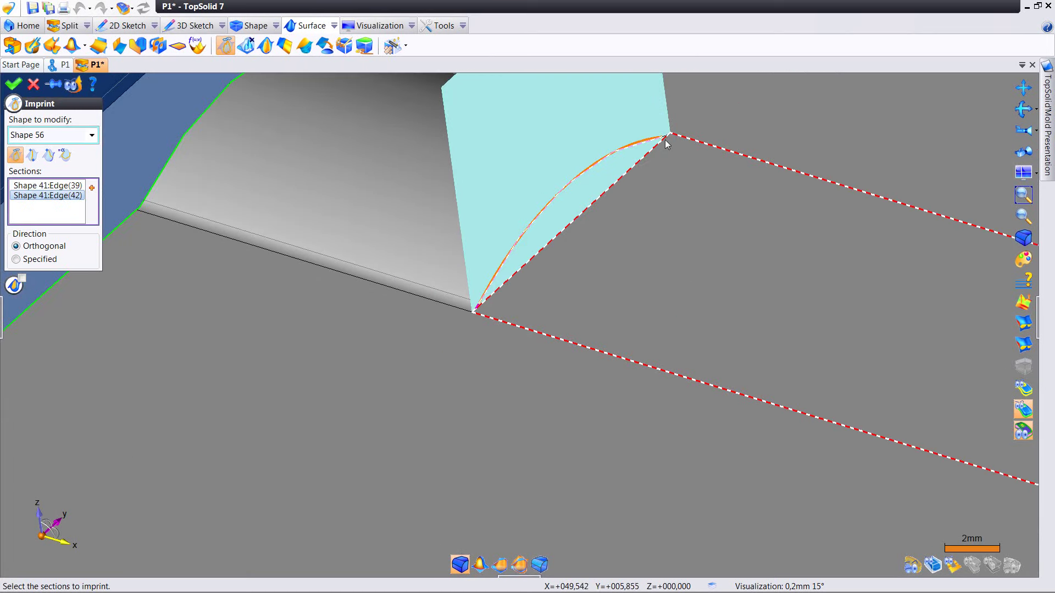
left_click(666, 134)
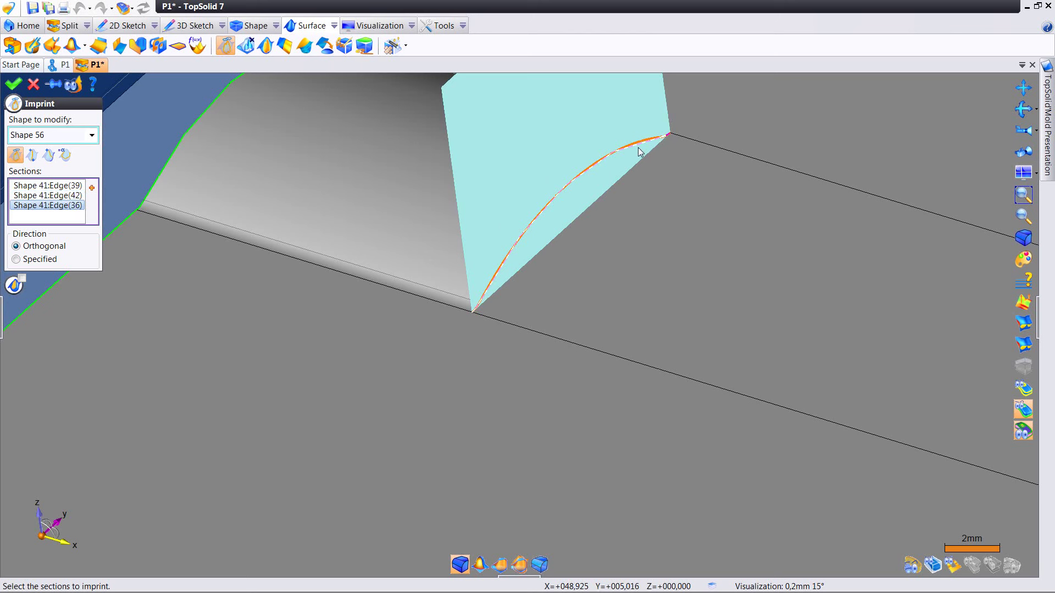
left_click(13, 83)
Step: Remove the upper face portion, leaving only the small filler below the curve
left_click(245, 45)
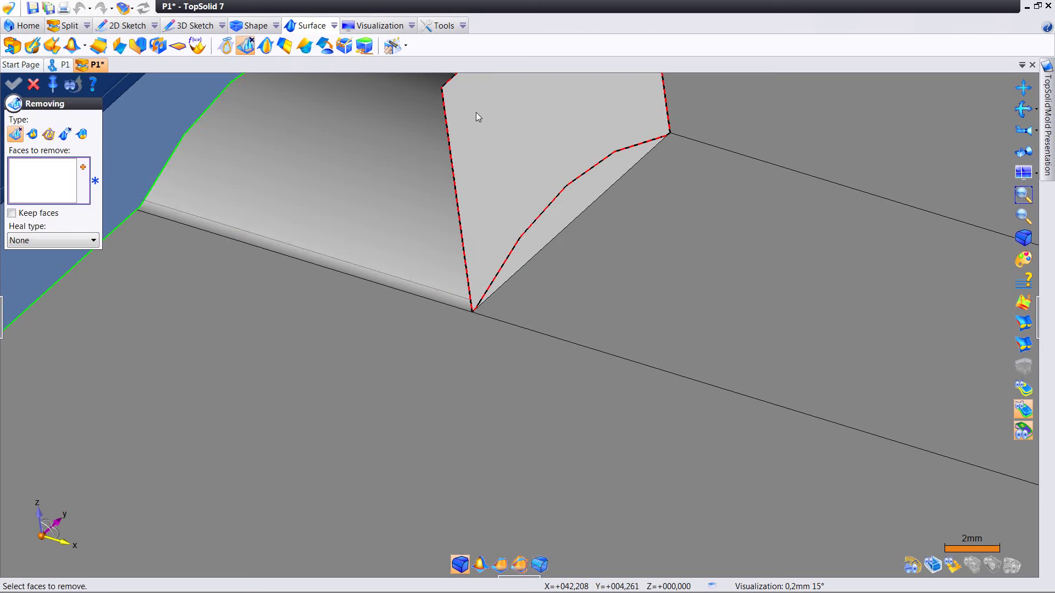
left_click(476, 113)
left_click(13, 83)
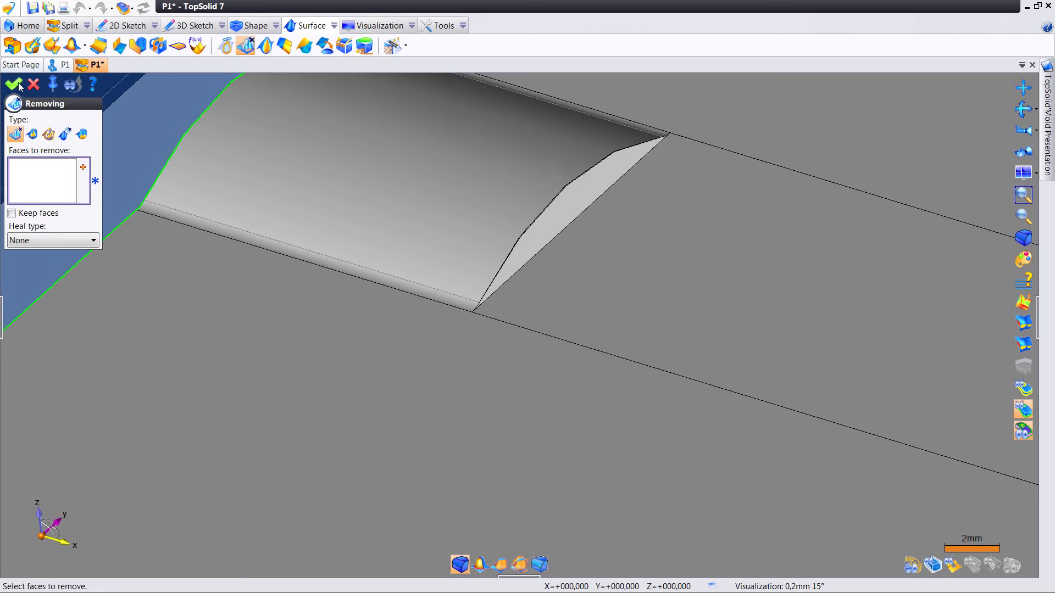
right_click(563, 194)
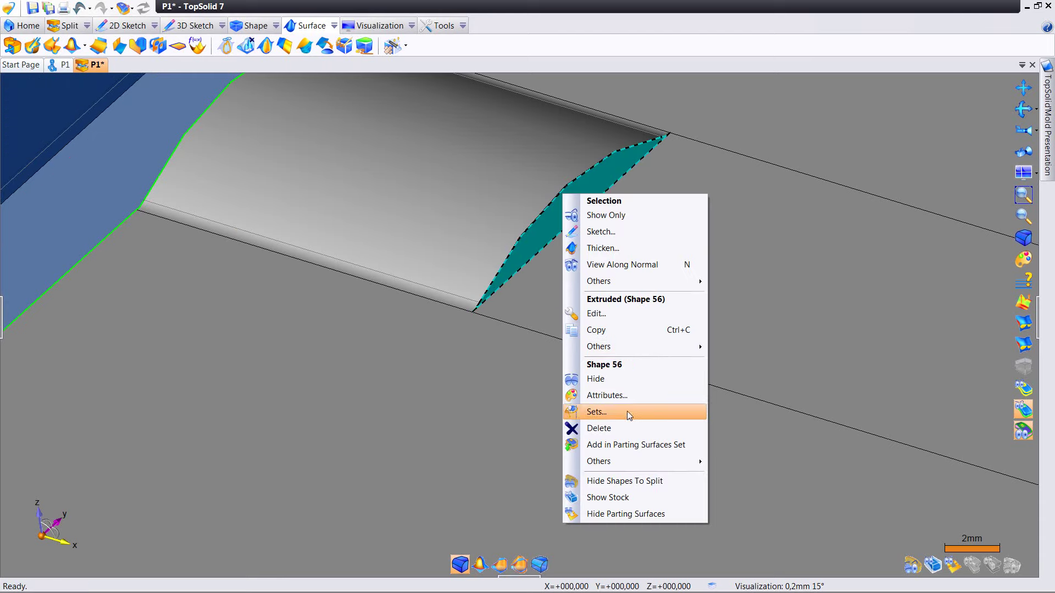
scroll(632, 415, "down", 5)
scroll(595, 292, "down", 3)
middle_click_drag(575, 286, 477, 311)
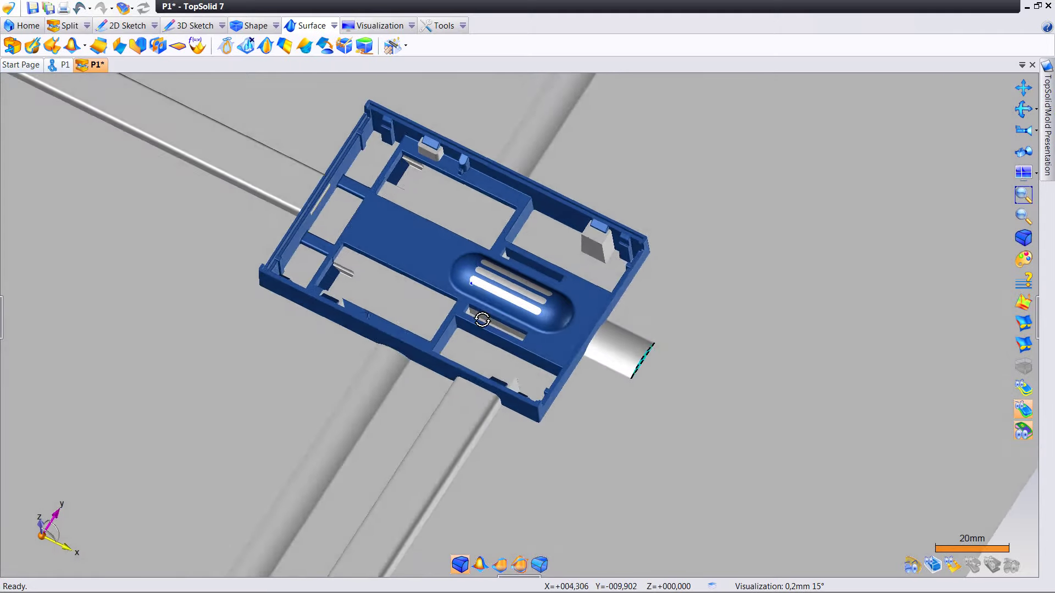
middle_click_drag(477, 312, 462, 329)
left_click(66, 25)
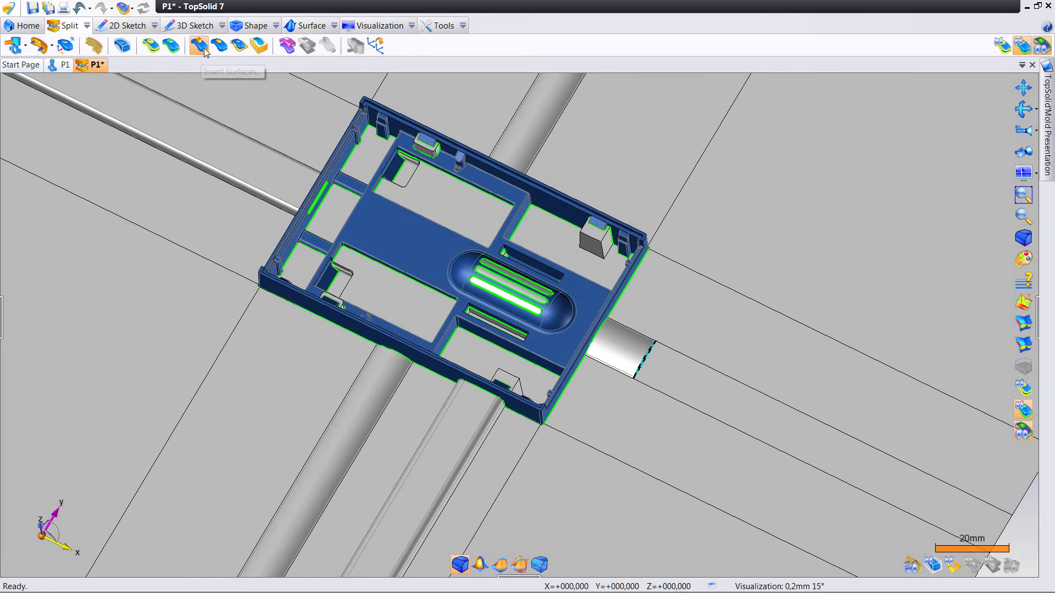
Step: Create vertical insert surfaces from the two slot loops on the part's top
left_click(199, 46)
scroll(549, 240, "up", 2)
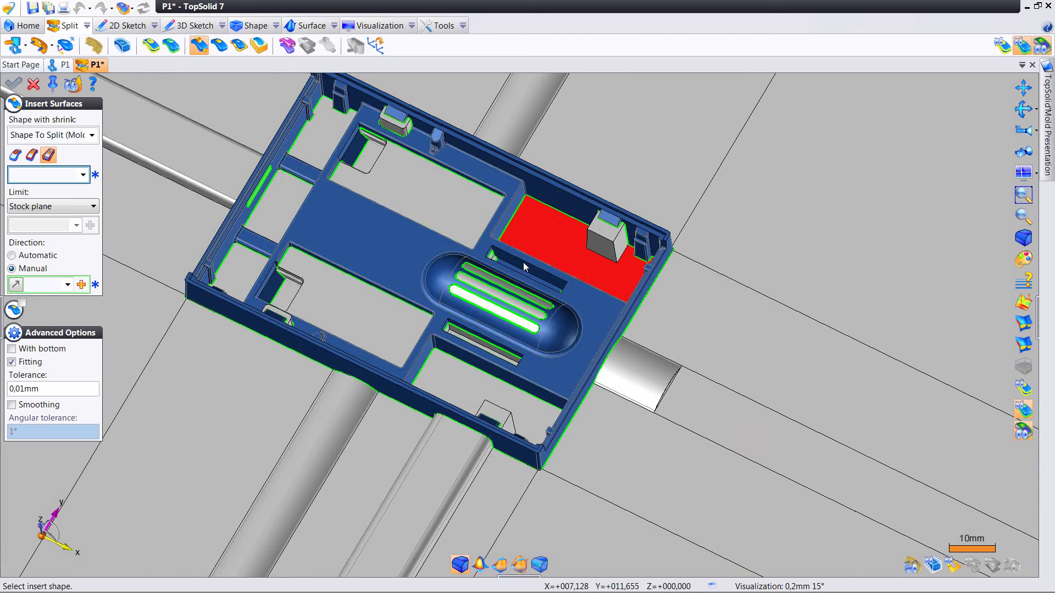
left_click(15, 155)
scroll(497, 254, "up", 1)
scroll(500, 252, "up", 1)
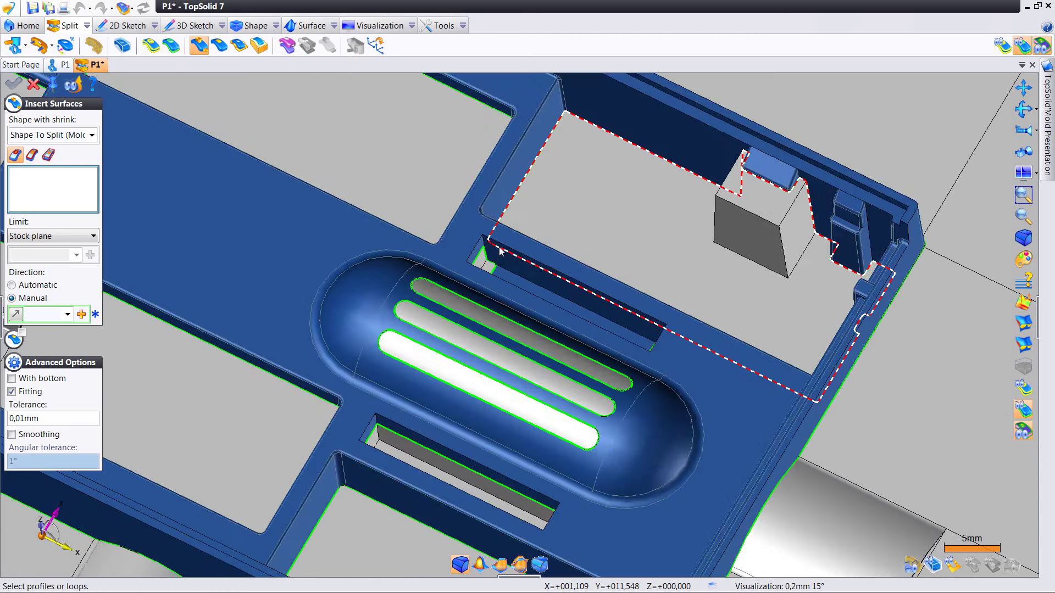
left_click(429, 244)
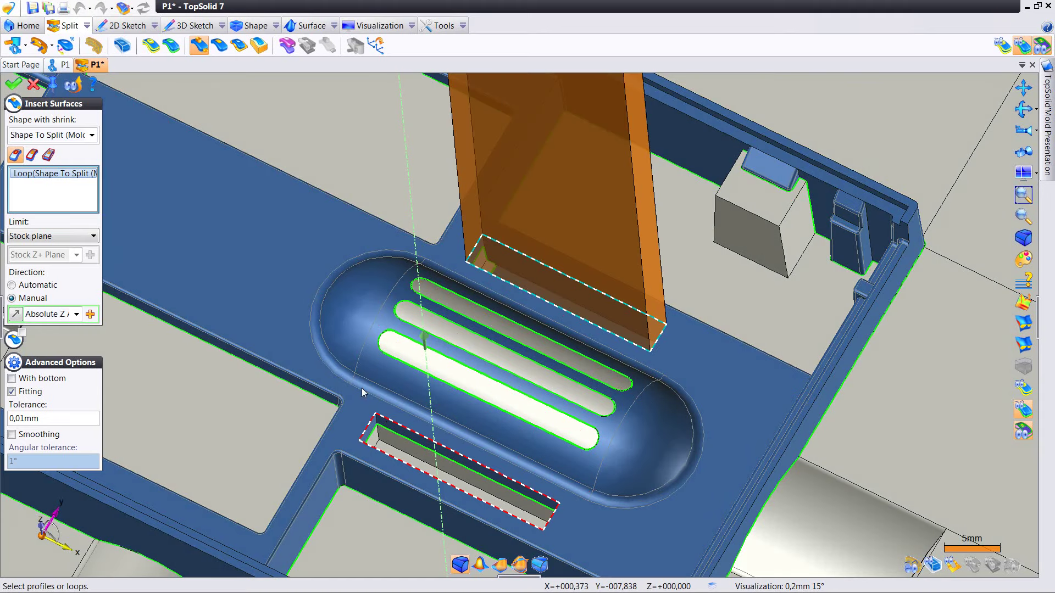
left_click(288, 294)
scroll(238, 239, "down", 2)
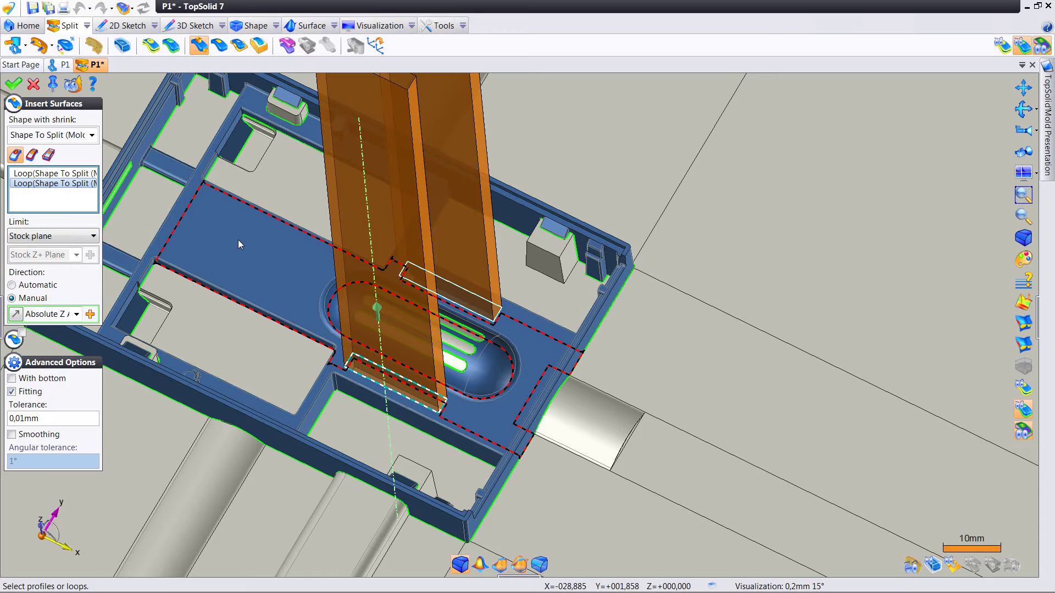
key("Escape")
Step: Add insert surfaces from the small hole and small slot on the part's underside
mouse_move(333, 261)
middle_mouse_down()
mouse_move(281, 220)
mouse_move(363, 226)
middle_mouse_up()
scroll(342, 207, "up", 5)
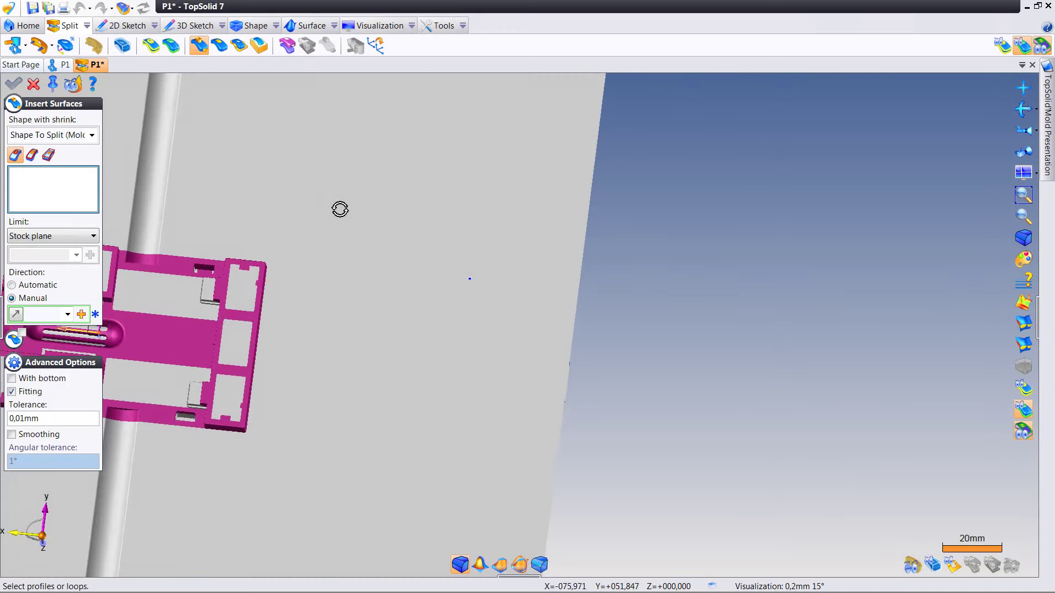
middle_click_drag(294, 255, 463, 235)
scroll(463, 236, "down", 3)
scroll(358, 259, "up", 4)
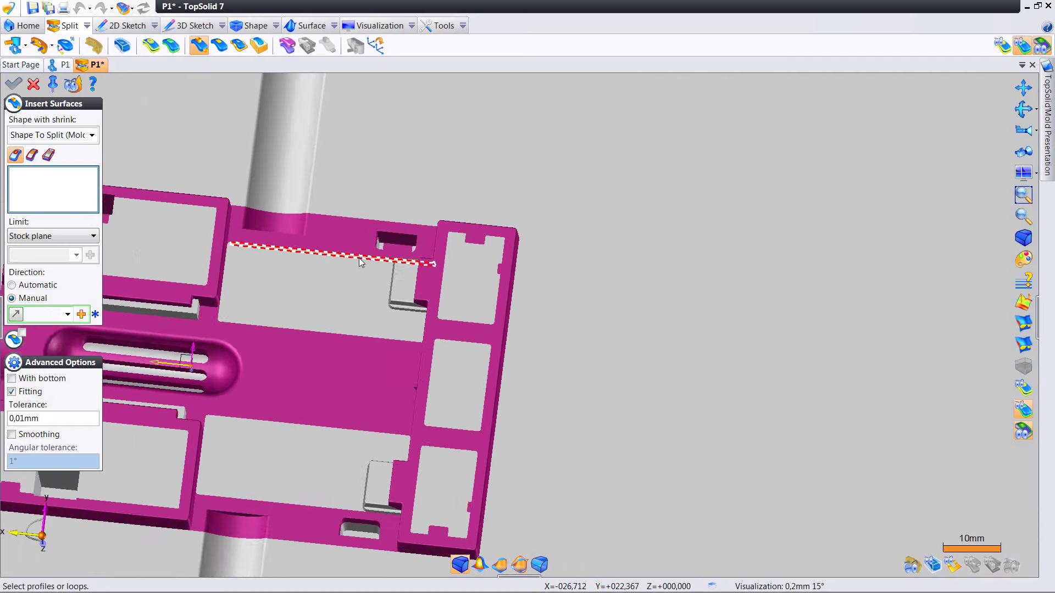
scroll(390, 232, "up", 2)
left_click(399, 235)
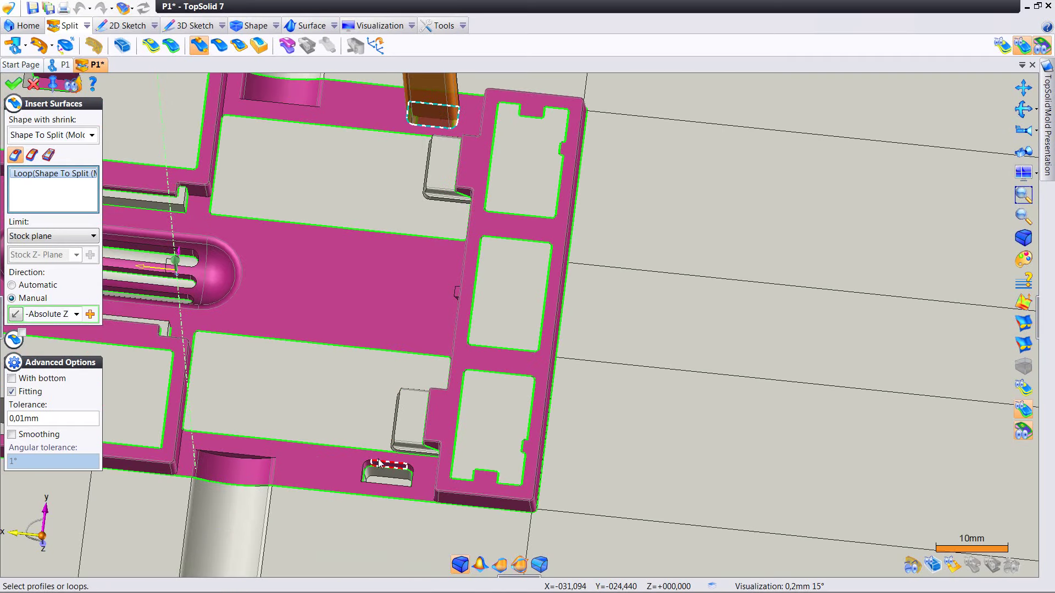
left_click(373, 388)
key("Return")
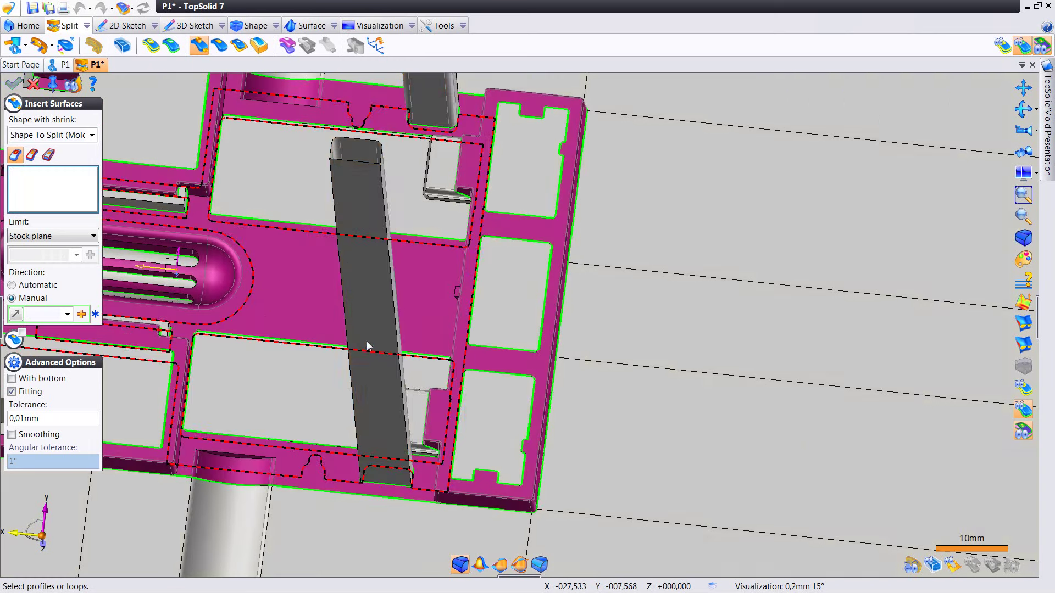
Step: Inspect the new insert surfaces and open the family search for stock
mouse_move(362, 352)
middle_mouse_down()
mouse_move(233, 282)
mouse_move(178, 227)
mouse_move(343, 350)
mouse_move(301, 303)
mouse_move(492, 469)
mouse_move(483, 407)
middle_mouse_up()
scroll(352, 339, "up", 3)
scroll(483, 406, "up", 3)
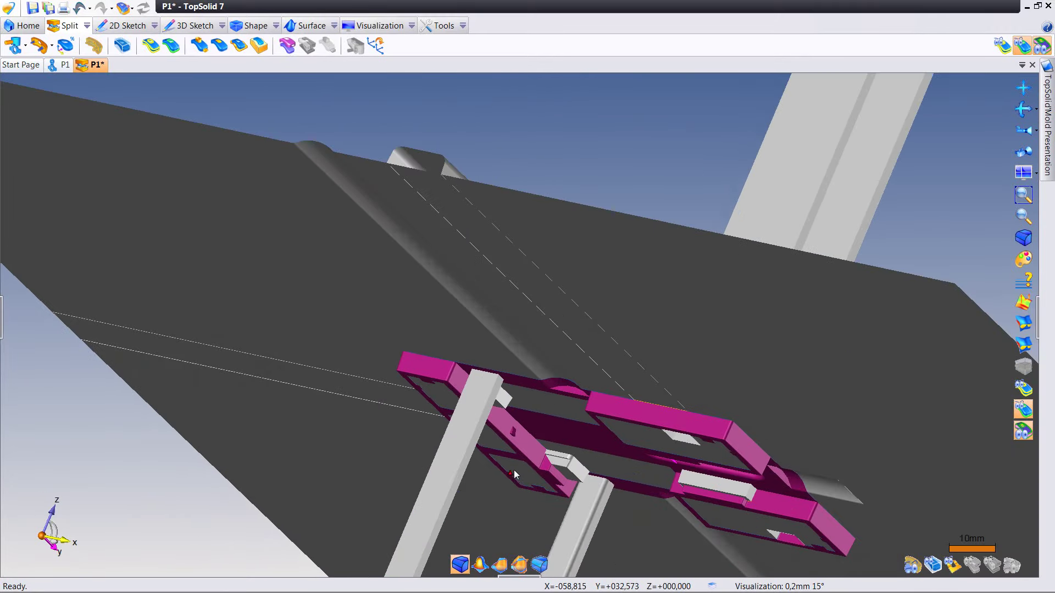
scroll(506, 452, "up", 3)
scroll(528, 405, "up", 1)
scroll(521, 381, "up", 1)
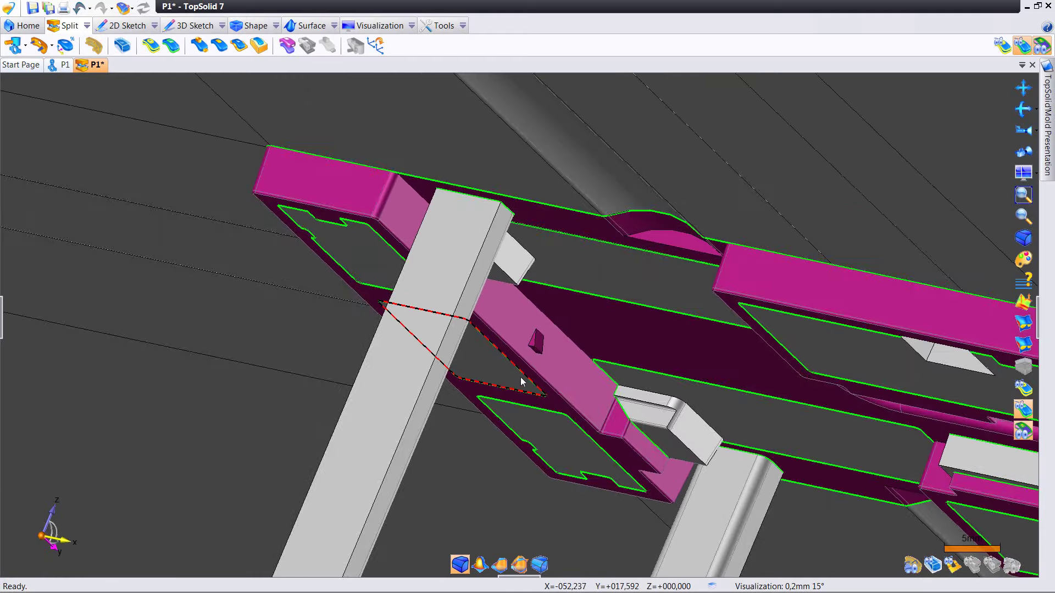
scroll(522, 382, "up", 3)
scroll(506, 303, "up", 1)
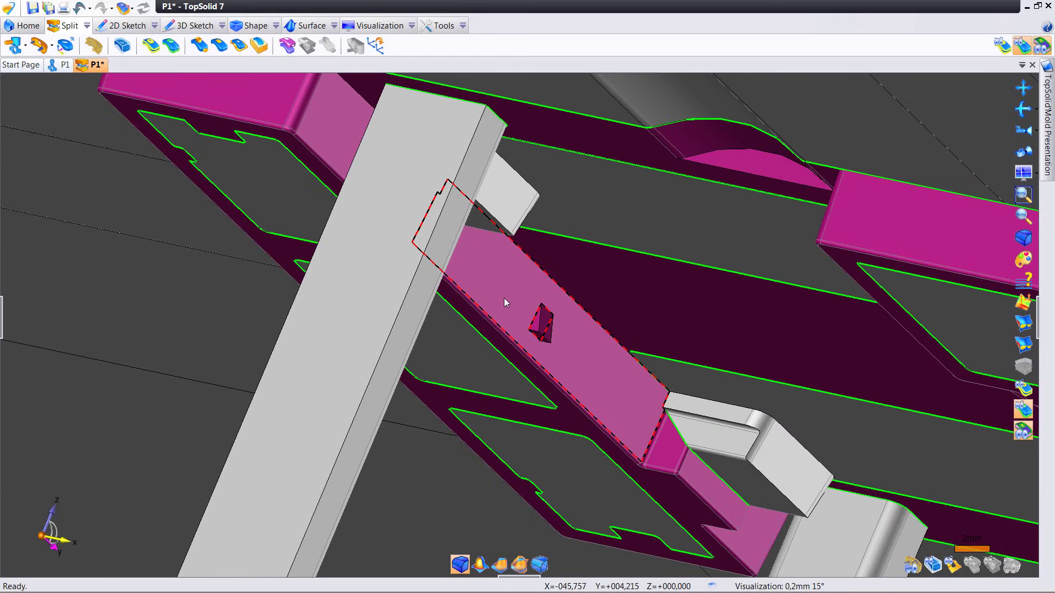
left_click(515, 582)
type("lifter")
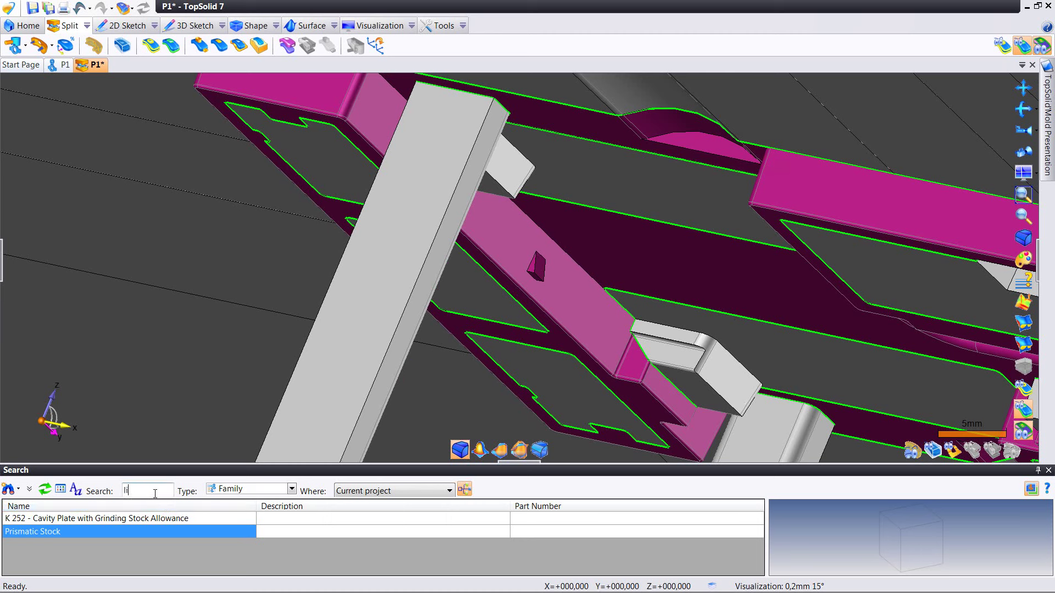
Step: Search for 'lifter' and place the Lifter shape family onto the part
left_click(47, 492)
left_click(64, 558)
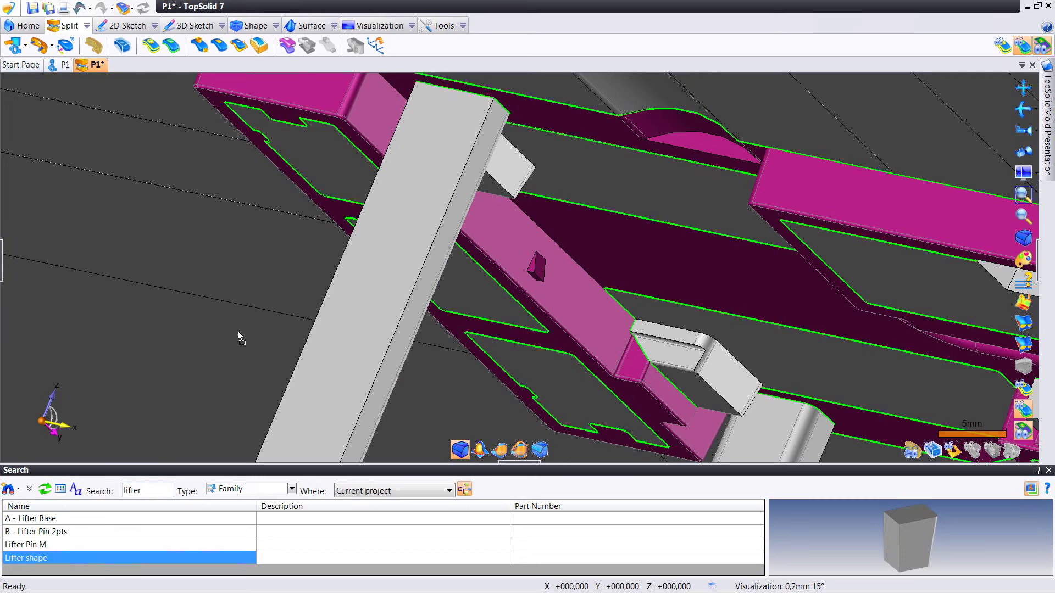
left_click_drag(99, 558, 247, 332)
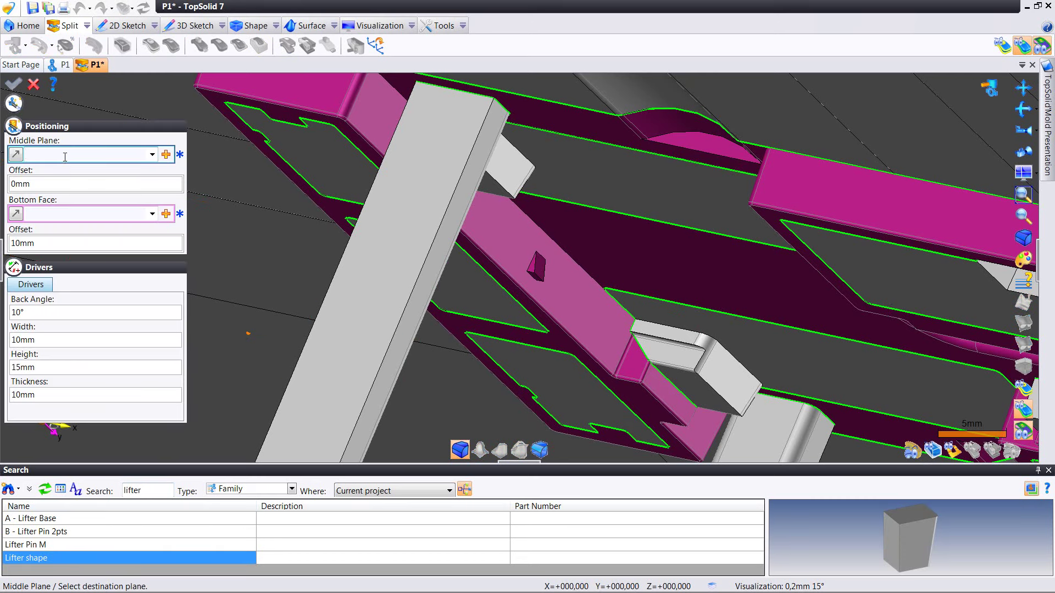
Step: Create a midplane between the two wedge faces as the lifter's middle plane
left_click(165, 154)
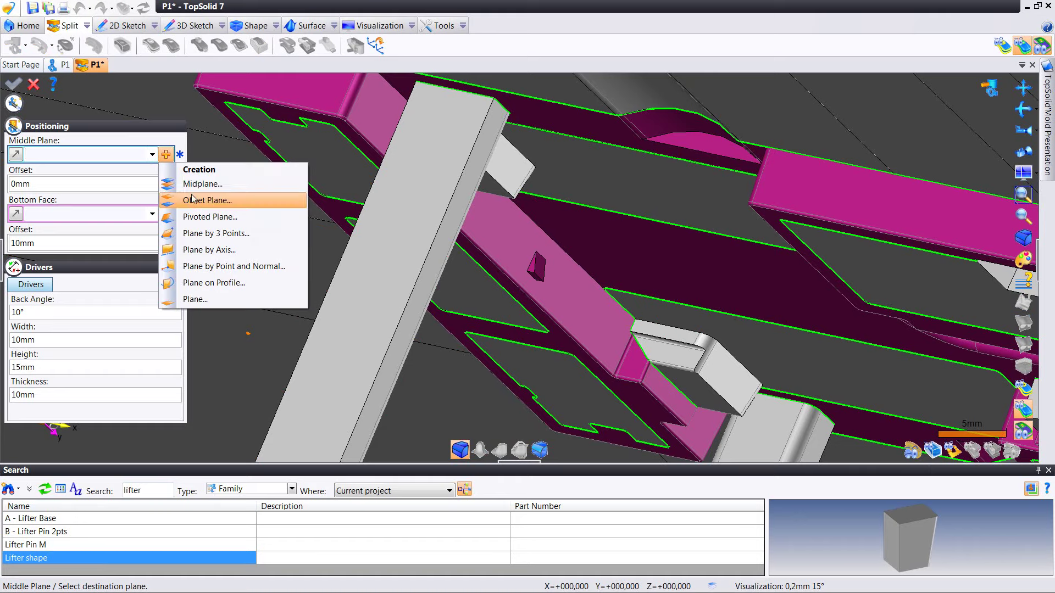
left_click(202, 183)
scroll(541, 284, "up", 3)
scroll(533, 254, "up", 3)
left_click(482, 221)
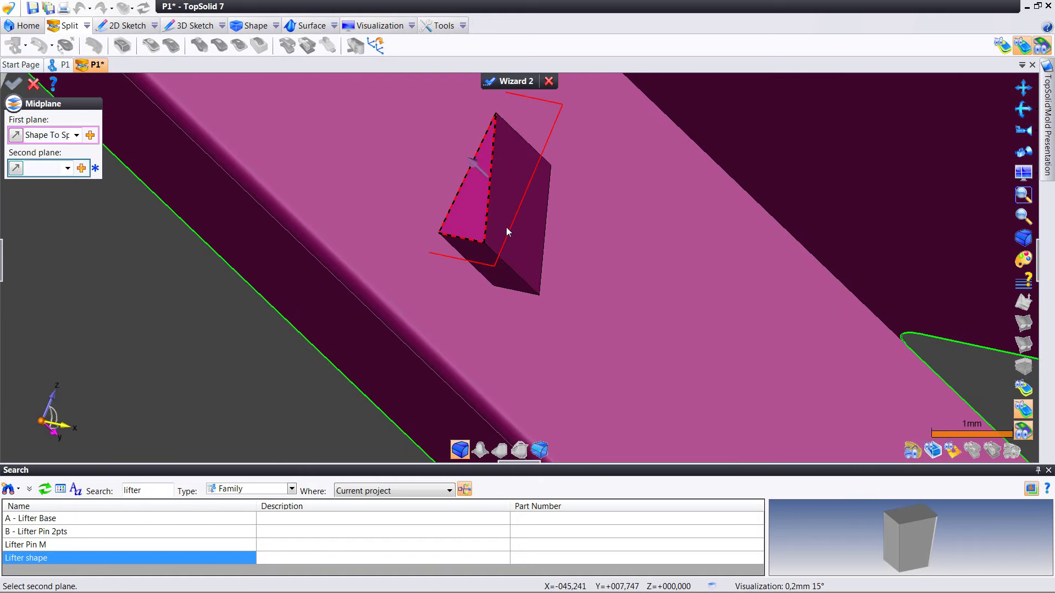
left_click(540, 246)
right_click(365, 187)
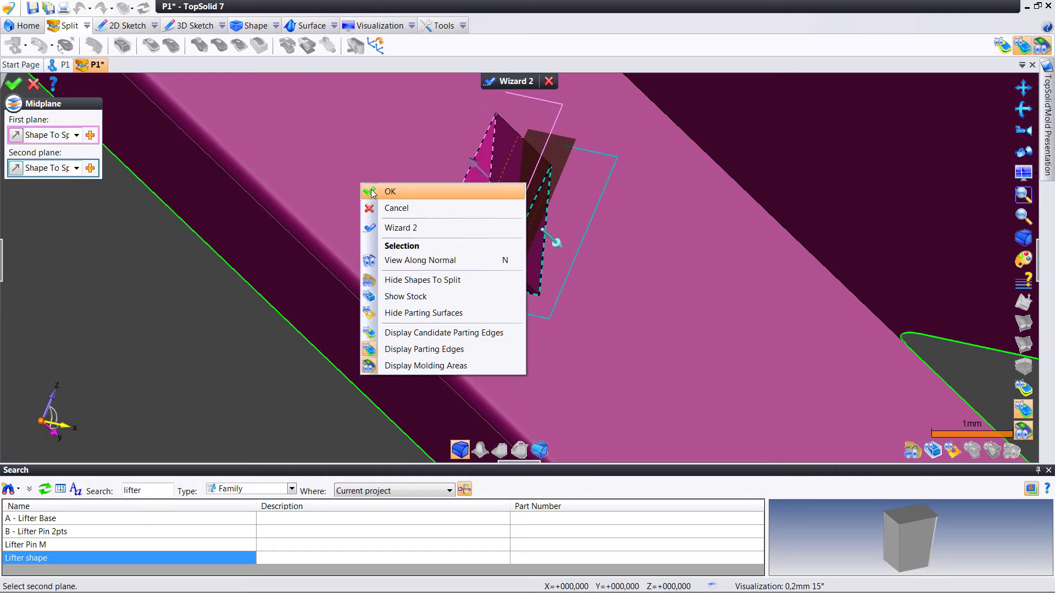
left_click(372, 192)
Step: Use the molded face as the lifter's bottom face, reversed to point up
scroll(399, 206, "down", 3)
scroll(401, 208, "down", 2)
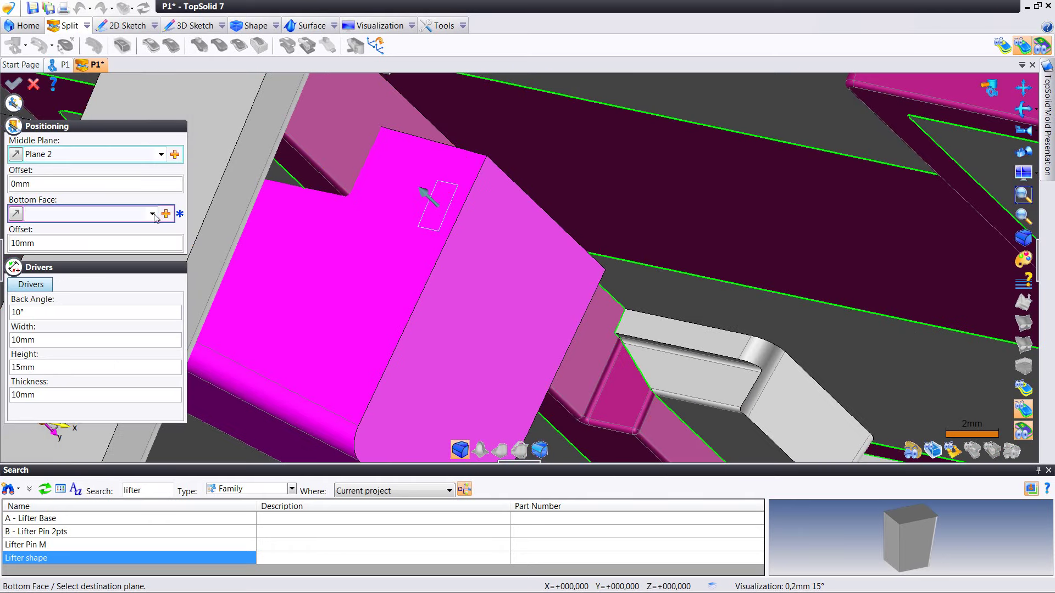
left_click(315, 186)
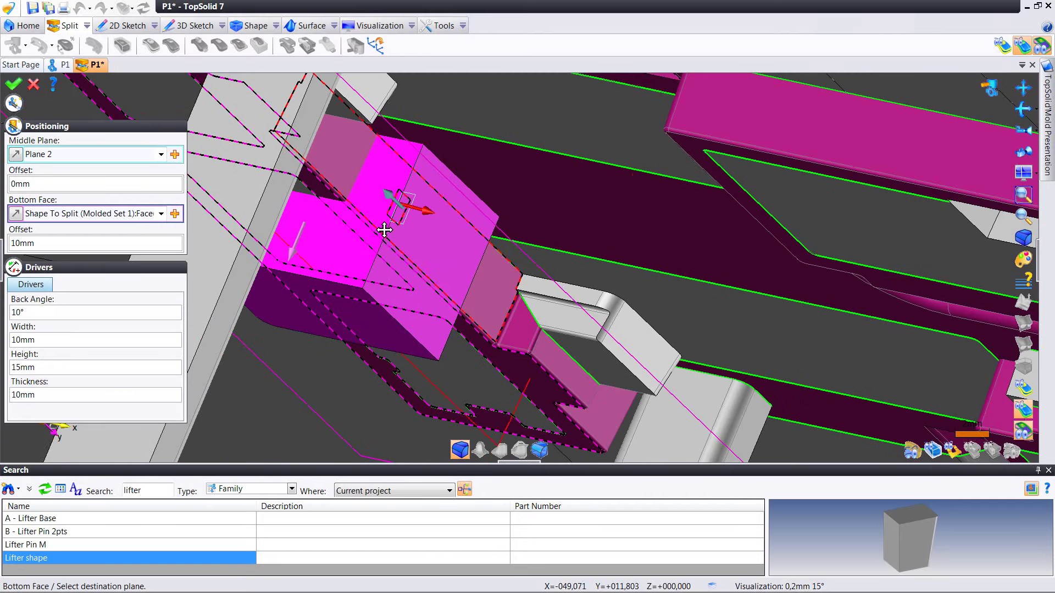
left_click(20, 216)
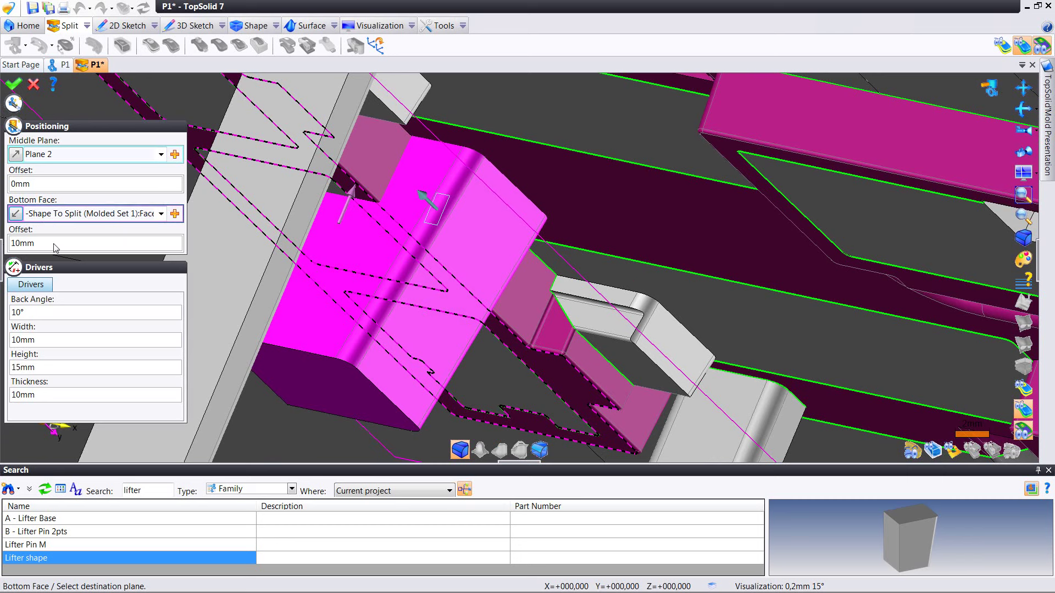
Step: Set the lifter back angle to 6° and its width to 10mm
left_click(56, 313)
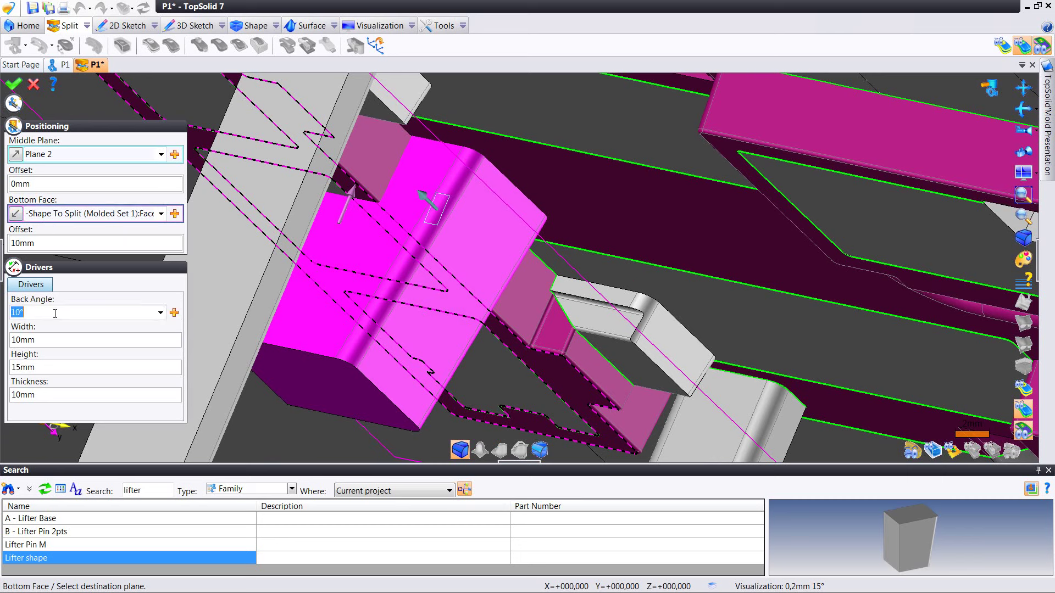
type("6")
key("Tab")
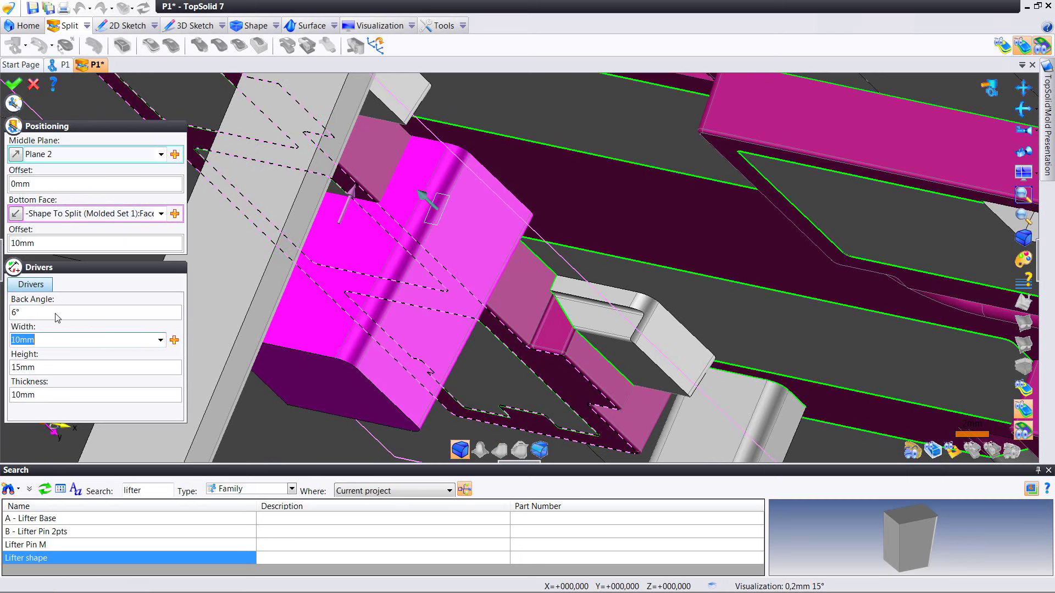
type("12")
key("Tab")
left_click(52, 344)
type("10")
key("Tab")
Step: Set the lifter height to 15mm and its thickness to 10mm
left_click(40, 367)
left_click(47, 394)
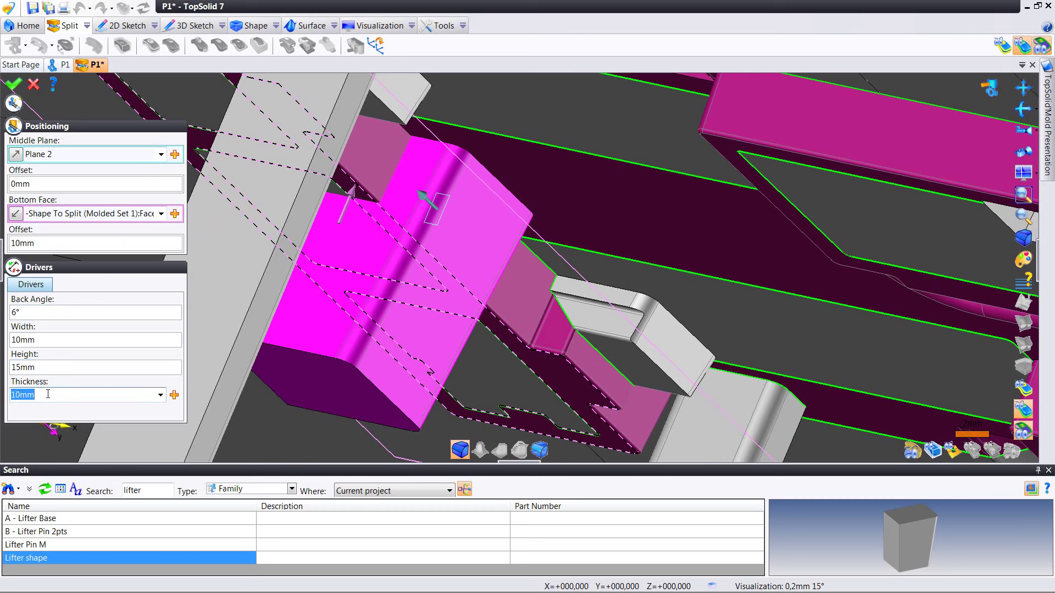
type("12")
key("Tab")
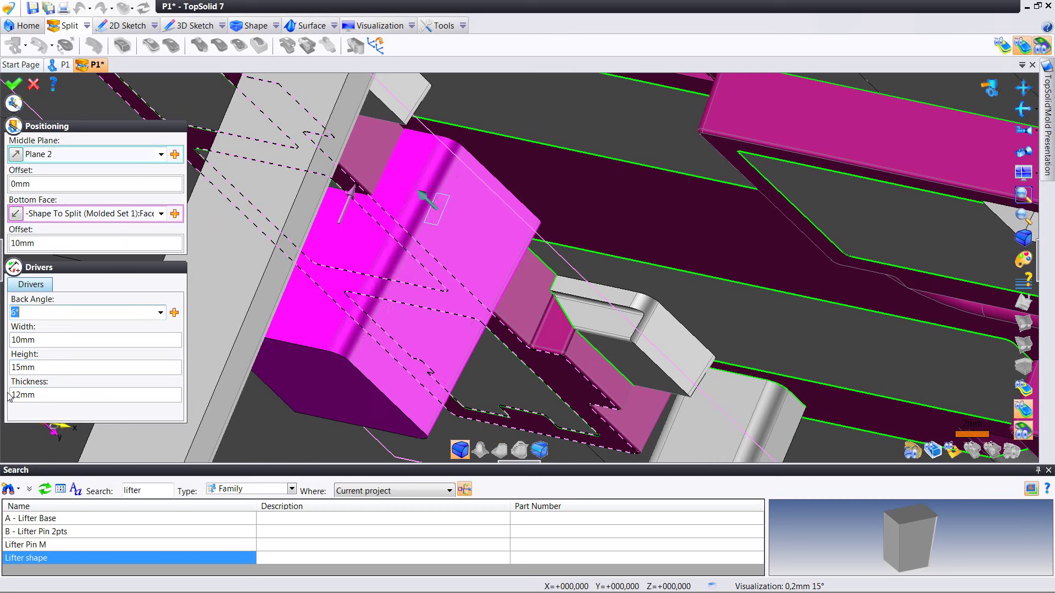
left_click(43, 398)
type("10")
key("Tab")
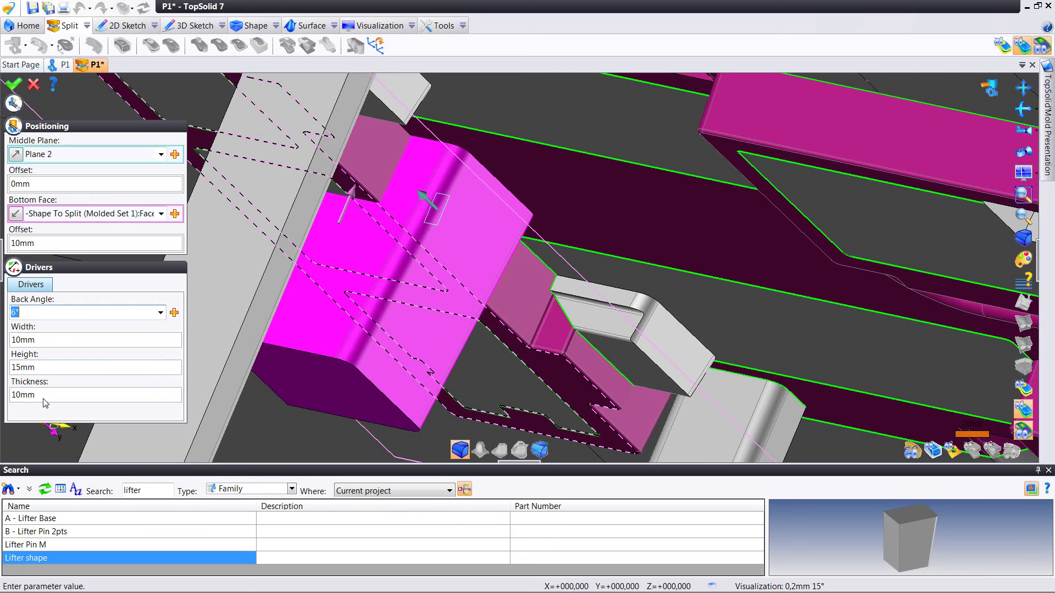
Step: Confirm the lifter solid, inspect it beneath the magenta frame, and start Insert Surfaces
left_click(14, 84)
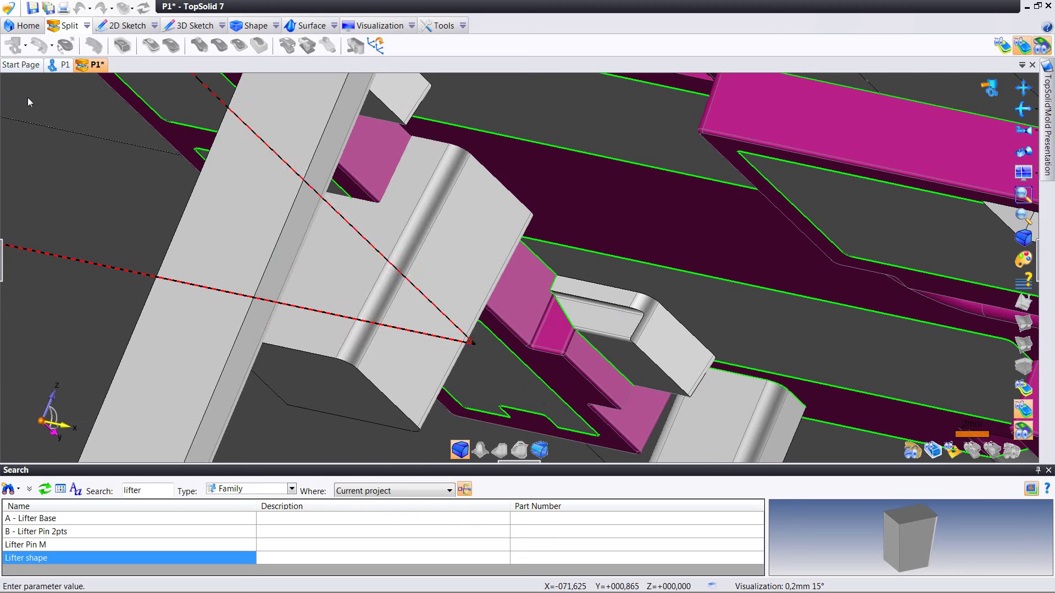
mouse_move(530, 467)
middle_mouse_down()
mouse_move(499, 382)
mouse_move(533, 377)
mouse_move(505, 365)
middle_mouse_up()
left_click_drag(504, 361, 568, 346)
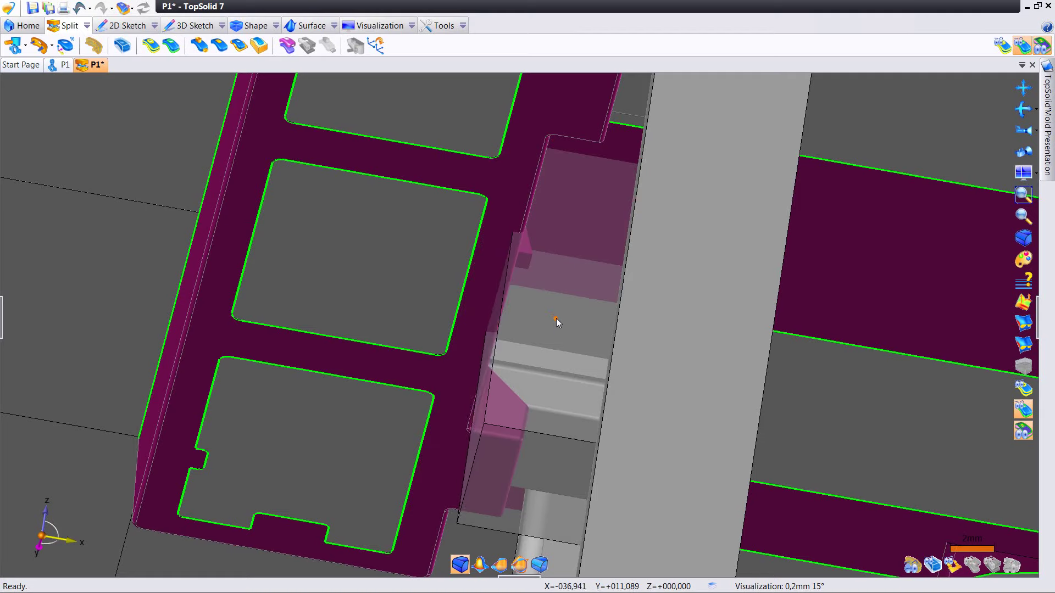
mouse_move(553, 318)
middle_mouse_down()
mouse_move(509, 322)
mouse_move(492, 318)
mouse_move(494, 301)
mouse_move(455, 297)
middle_mouse_up()
scroll(488, 323, "down", 3)
scroll(484, 297, "down", 3)
scroll(449, 294, "up", 1)
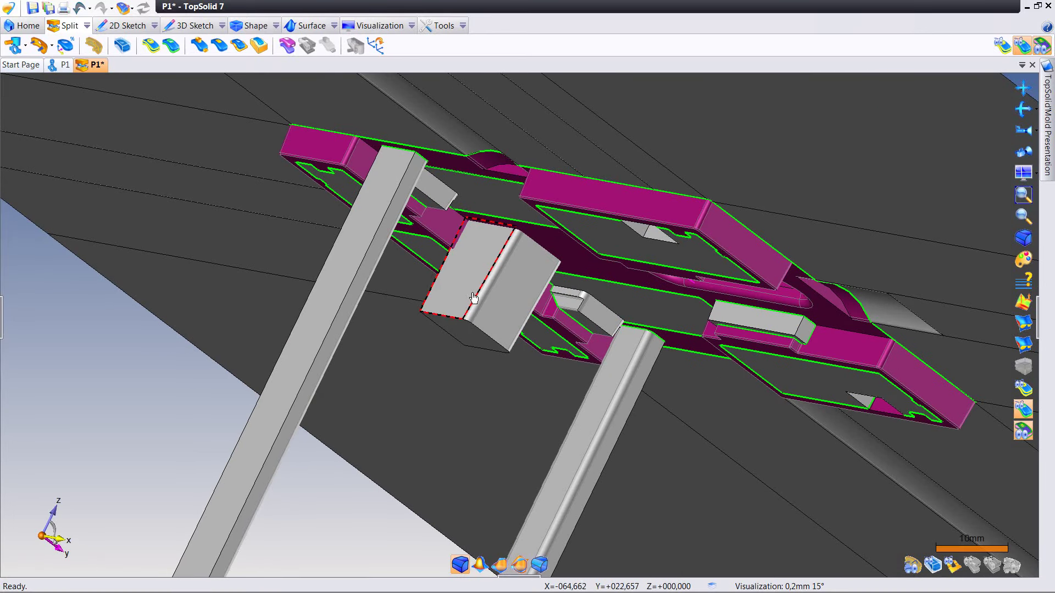
left_click(199, 45)
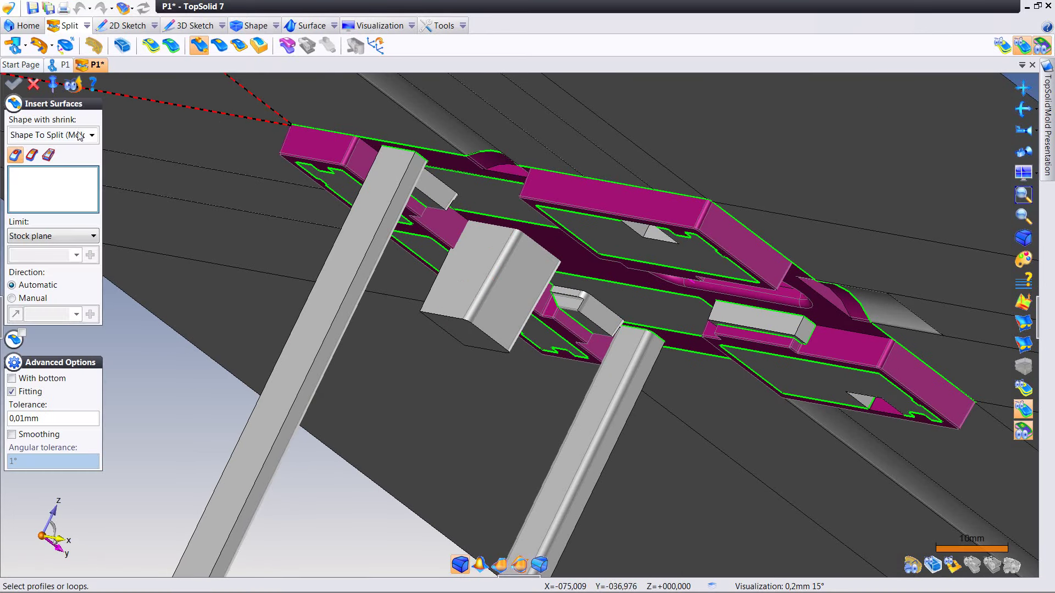
Step: Create insert surfaces from the lifter shape along its edge as manual direction
left_click(47, 156)
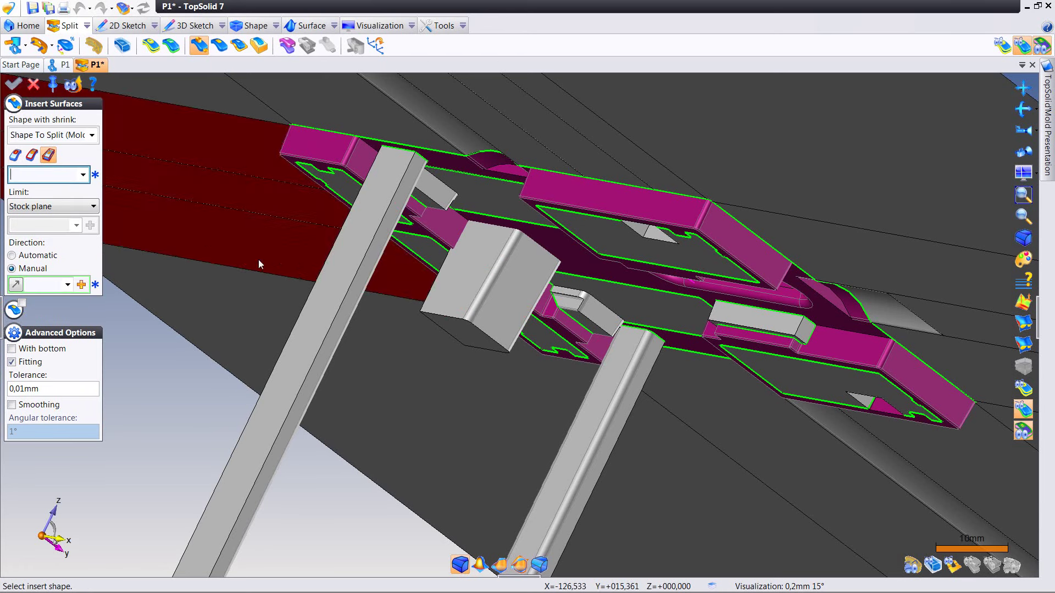
left_click(457, 288)
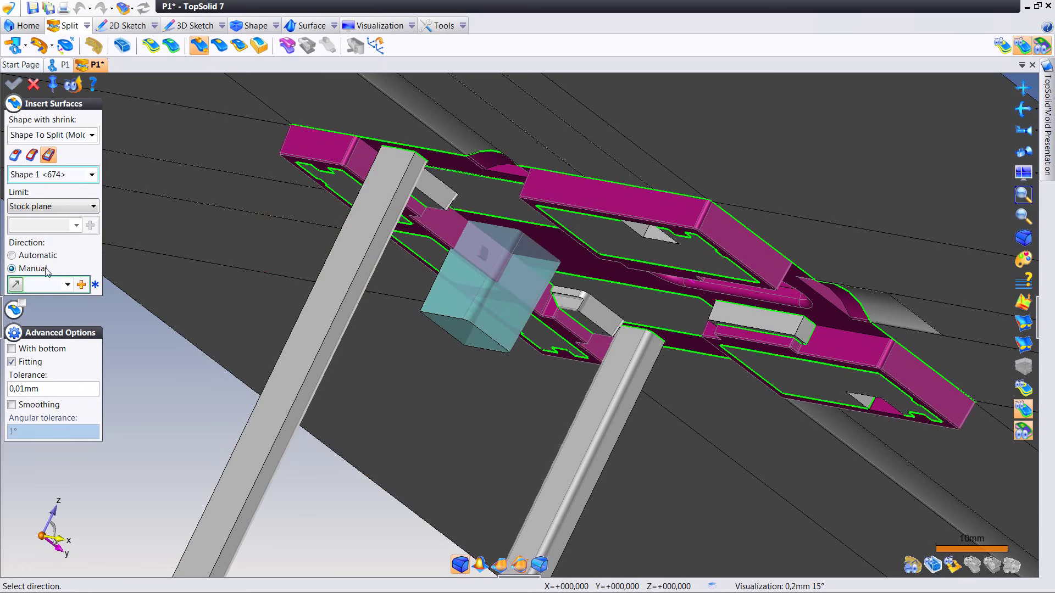
left_click(496, 283)
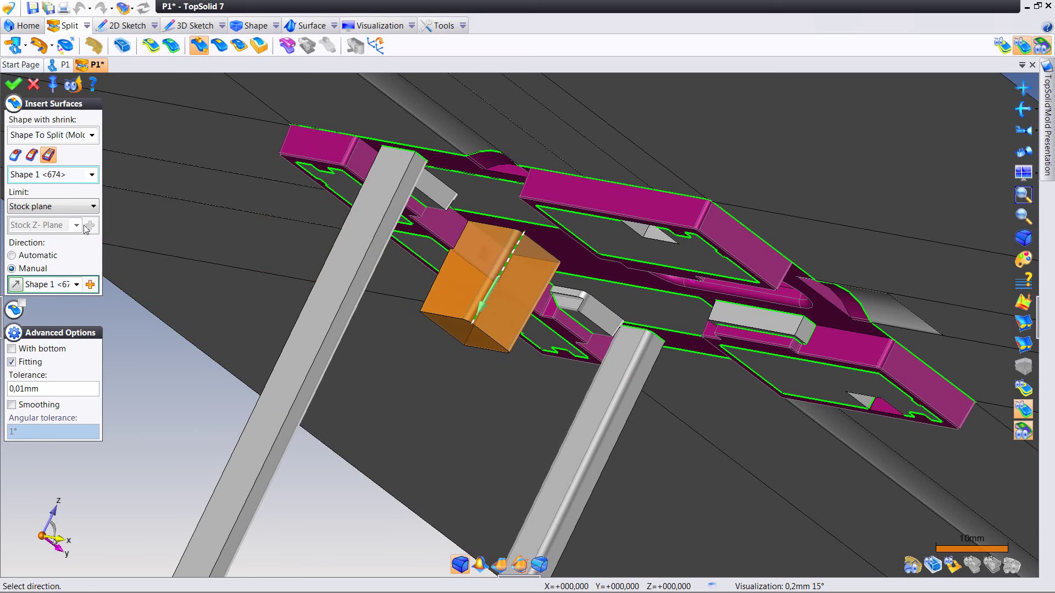
left_click(14, 84)
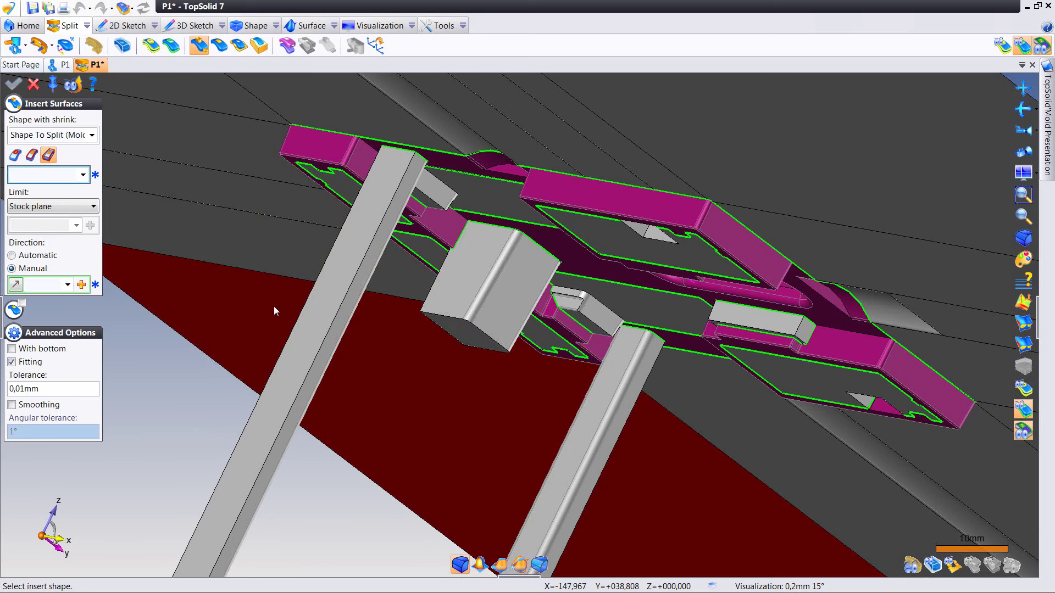
key("Escape")
Step: Hide Shape 61 and the lifter block to inspect, then restore the lifter
right_click(521, 284)
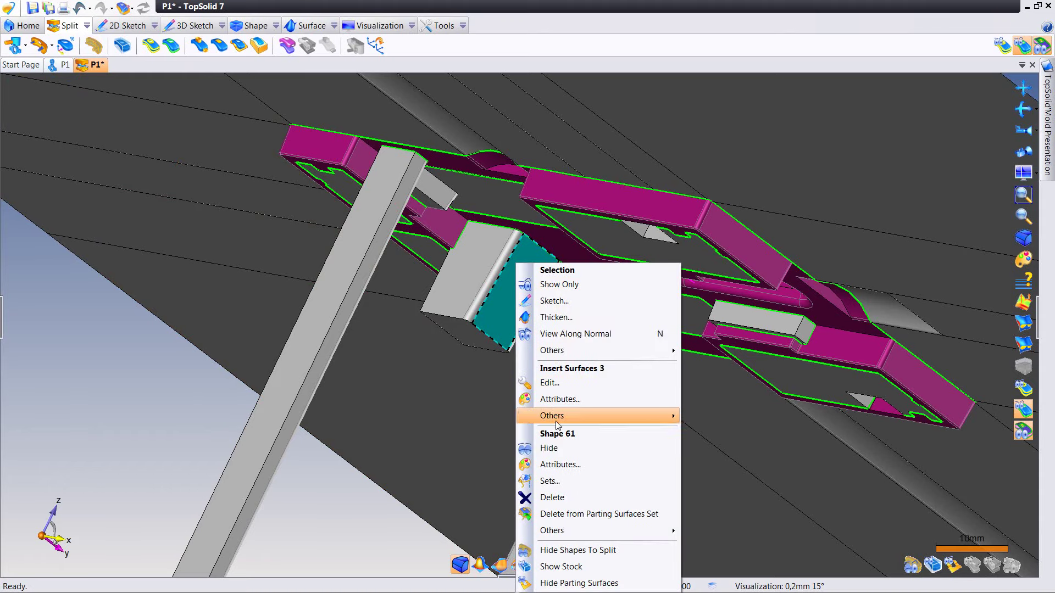
left_click(554, 448)
scroll(488, 252, "up", 3)
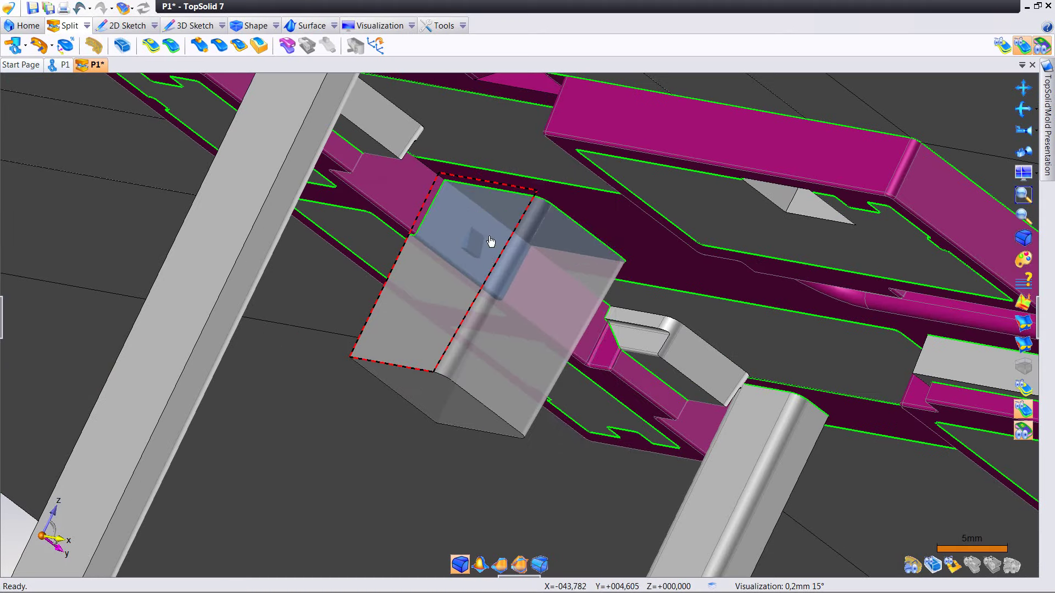
right_click(489, 235)
left_click(543, 350)
scroll(474, 238, "up", 3)
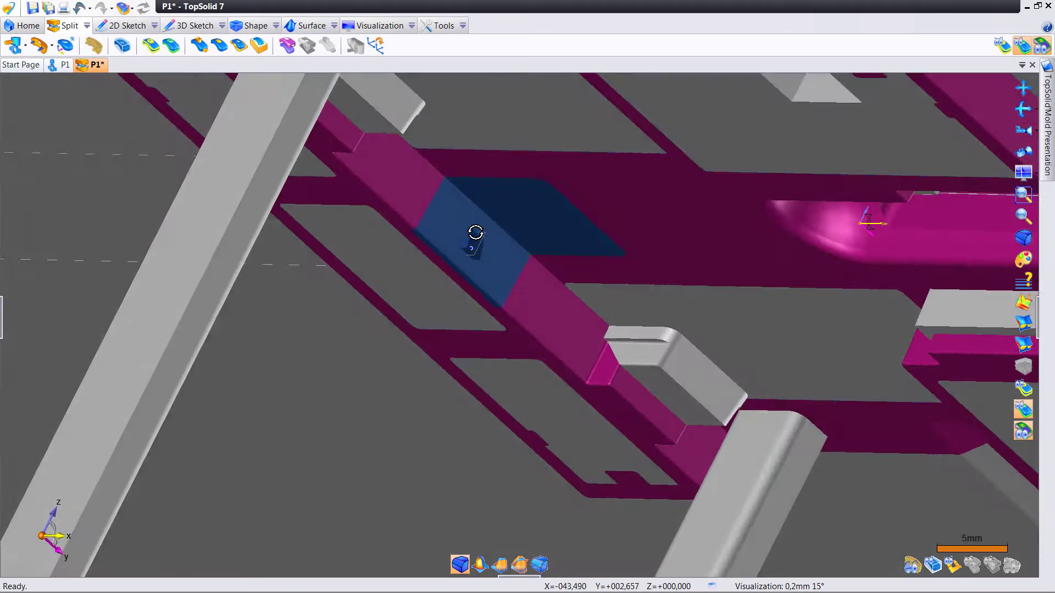
scroll(455, 210, "up", 2)
scroll(448, 213, "up", 1)
scroll(440, 202, "up", 3)
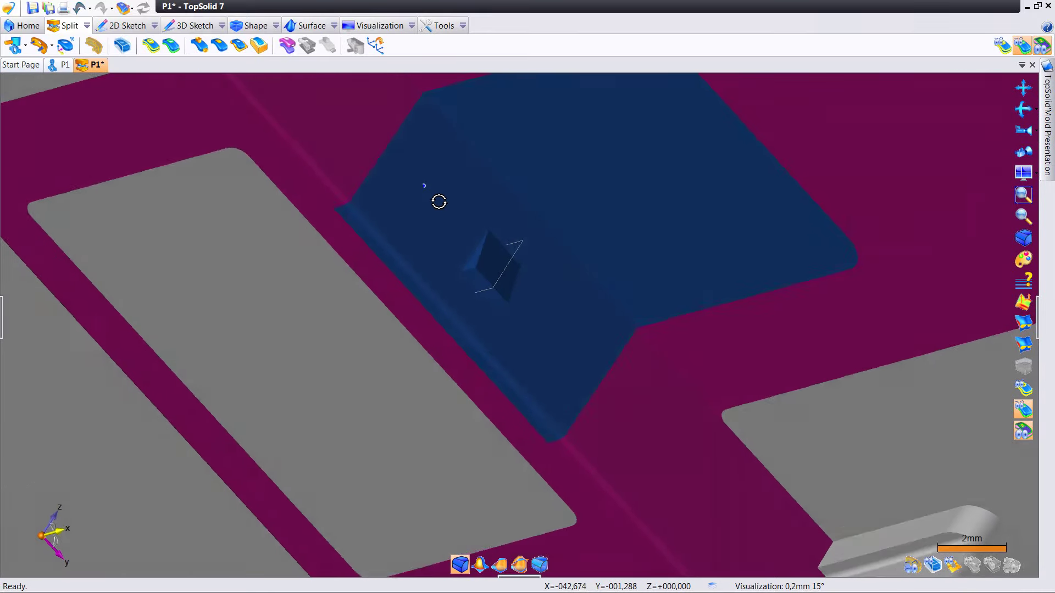
scroll(439, 201, "down", 1)
scroll(443, 207, "down", 1)
scroll(448, 219, "down", 2)
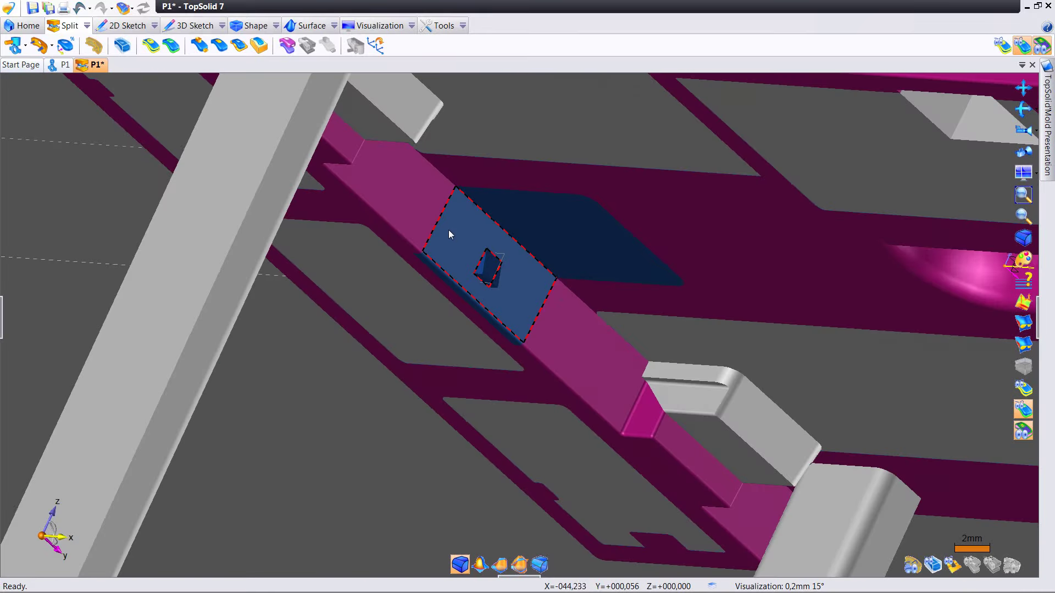
scroll(449, 230, "down", 1)
key("ctrl+z")
scroll(448, 235, "down", 4)
mouse_move(448, 234)
middle_mouse_down()
mouse_move(499, 302)
mouse_move(488, 266)
mouse_move(452, 289)
mouse_move(445, 281)
middle_mouse_up()
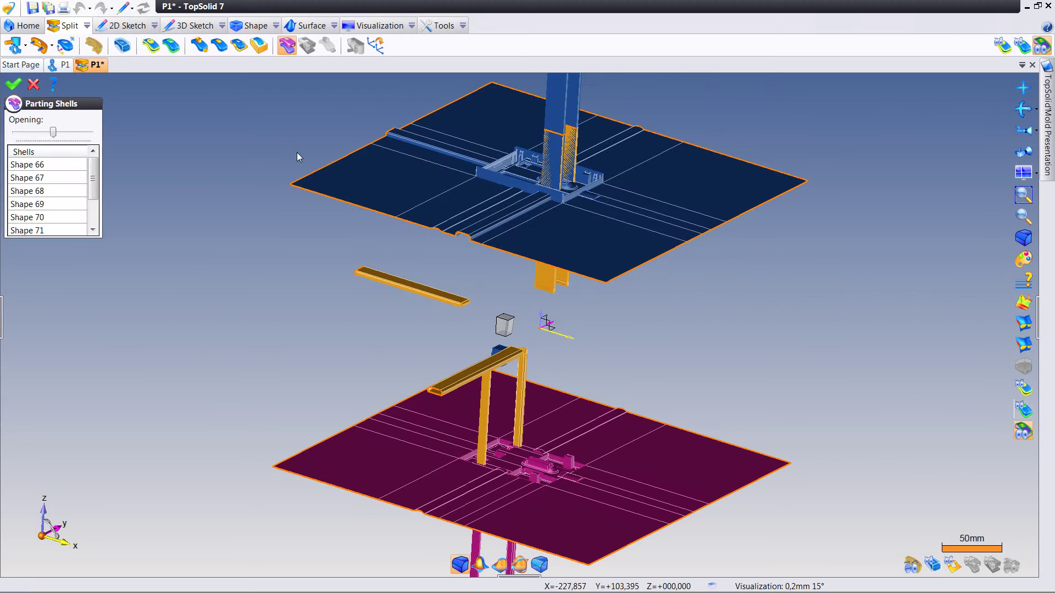
Step: Confirm the generated parting shells Shape 66 through Shape 71
right_click(188, 211)
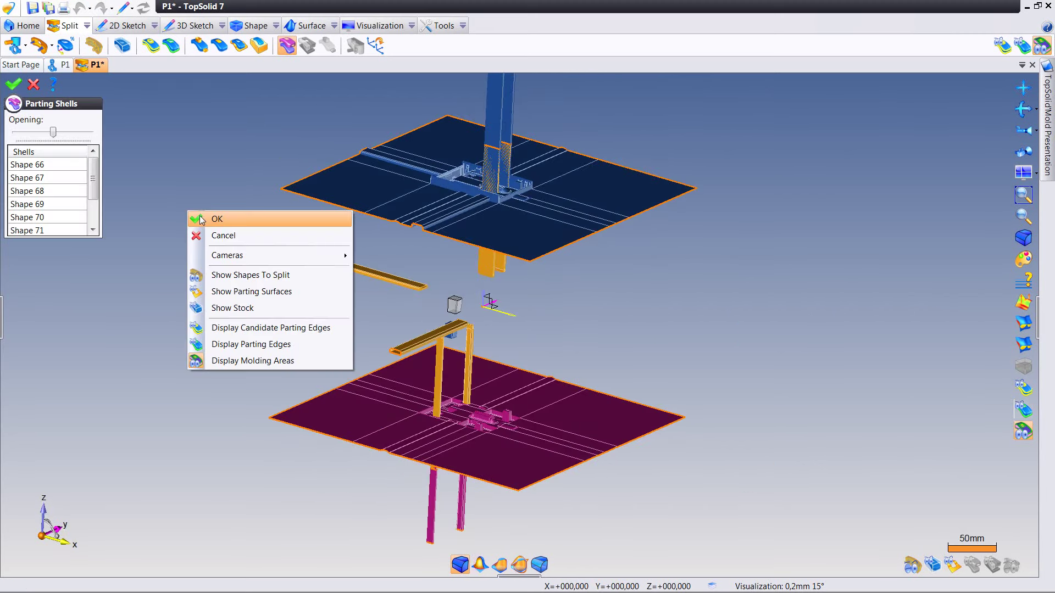
left_click(223, 218)
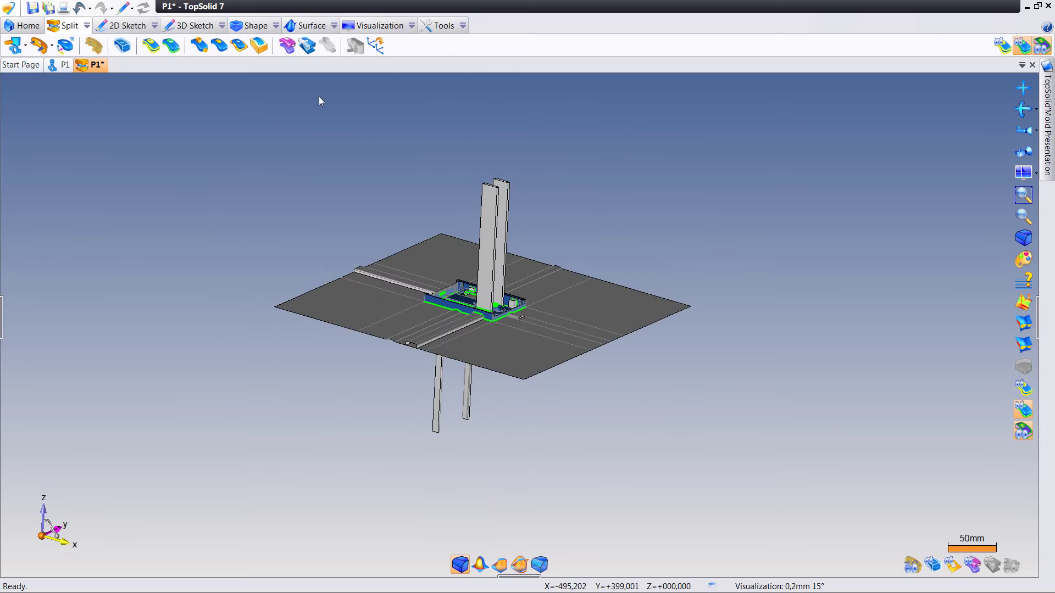
Step: Check each parting shell's block: core, cavity, action inserts, inserts and lifter parts
left_click(309, 51)
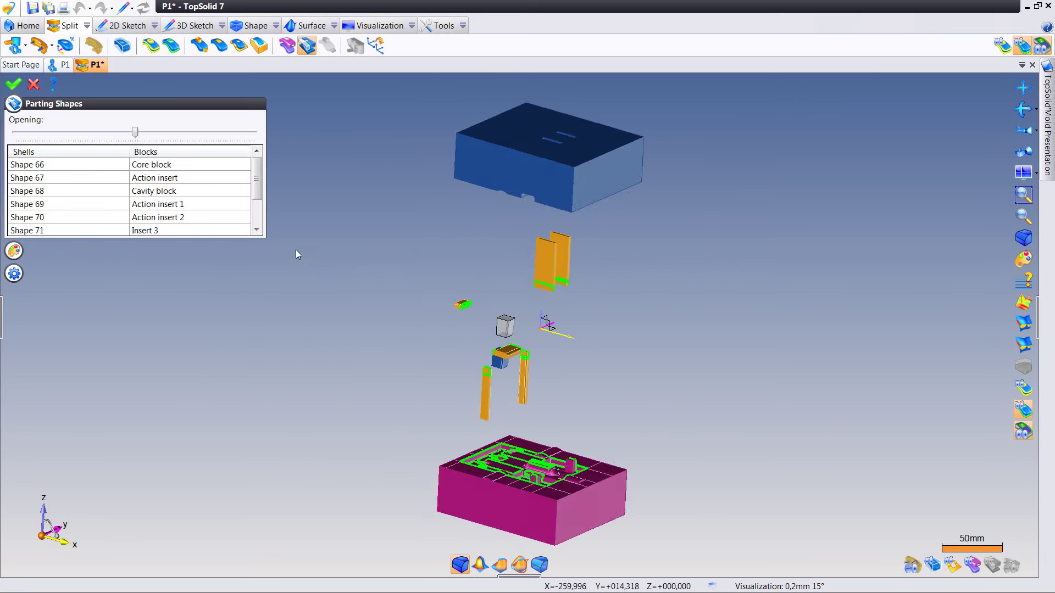
left_click(192, 163)
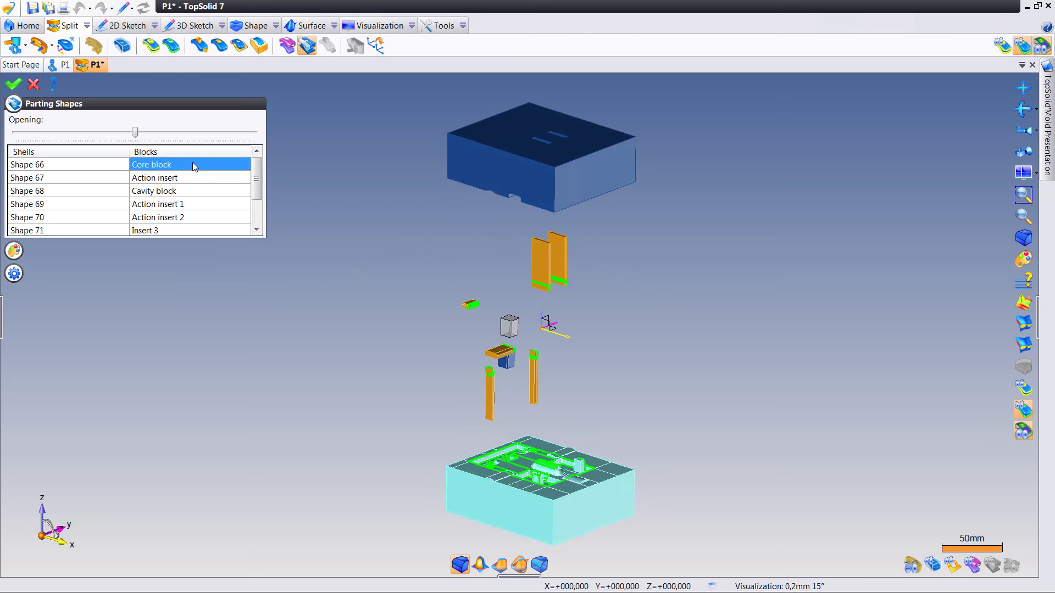
left_click(190, 178)
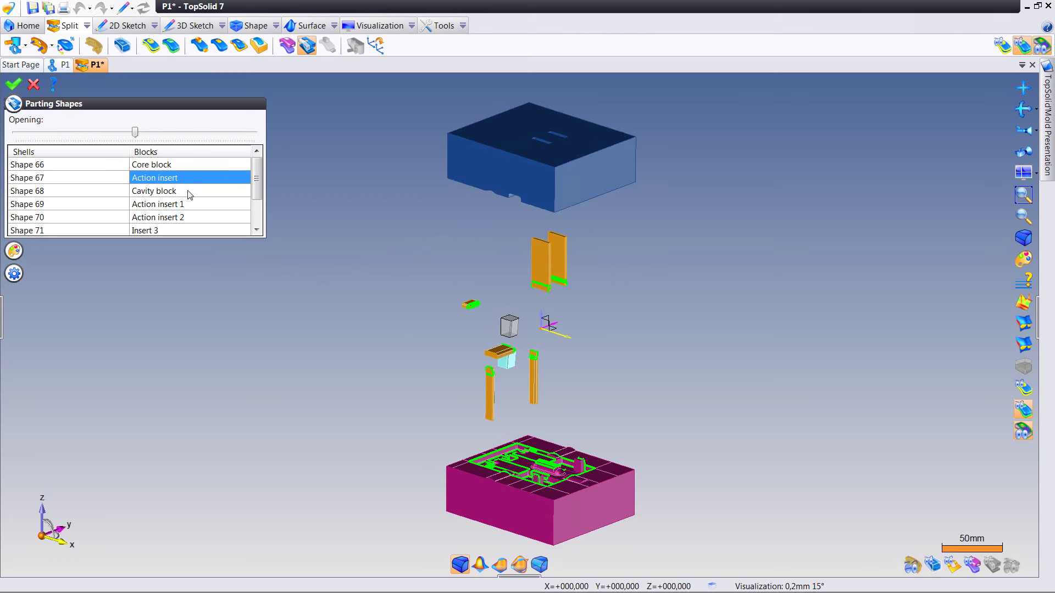
left_click(187, 195)
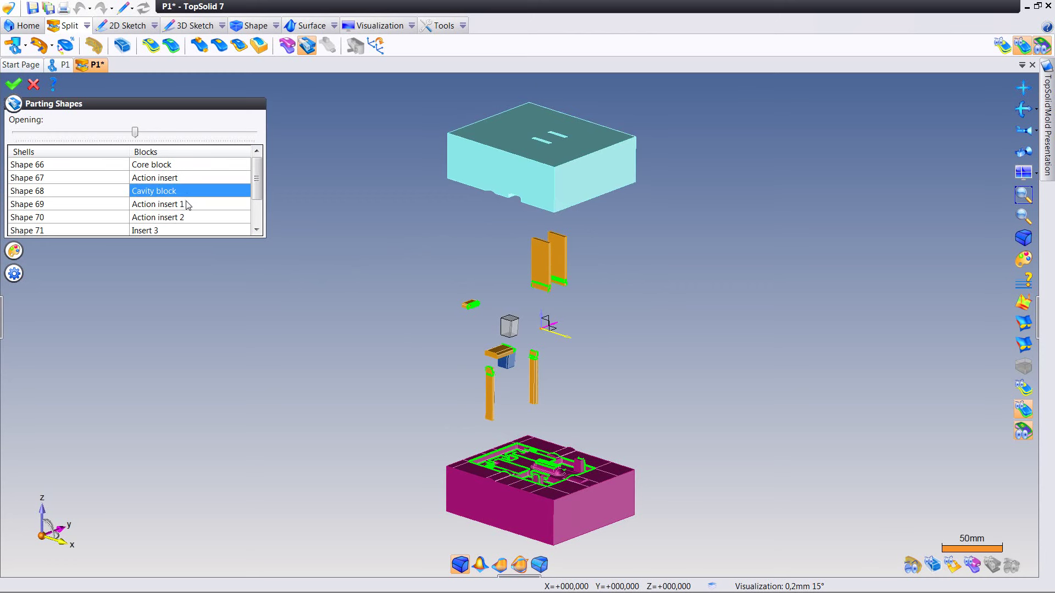
left_click(187, 204)
left_click(186, 218)
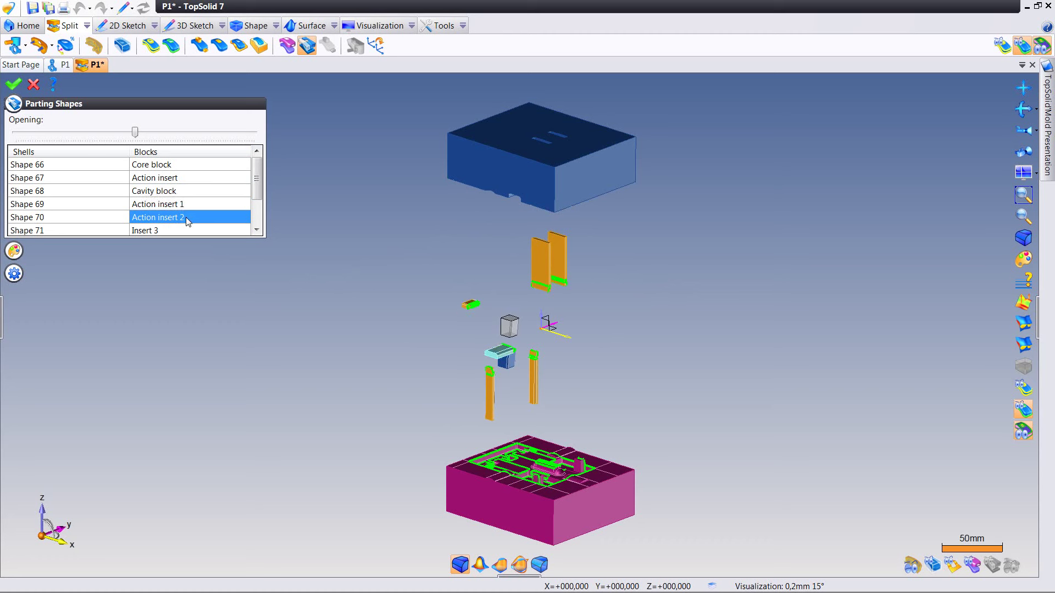
left_click(256, 230)
left_click(199, 192)
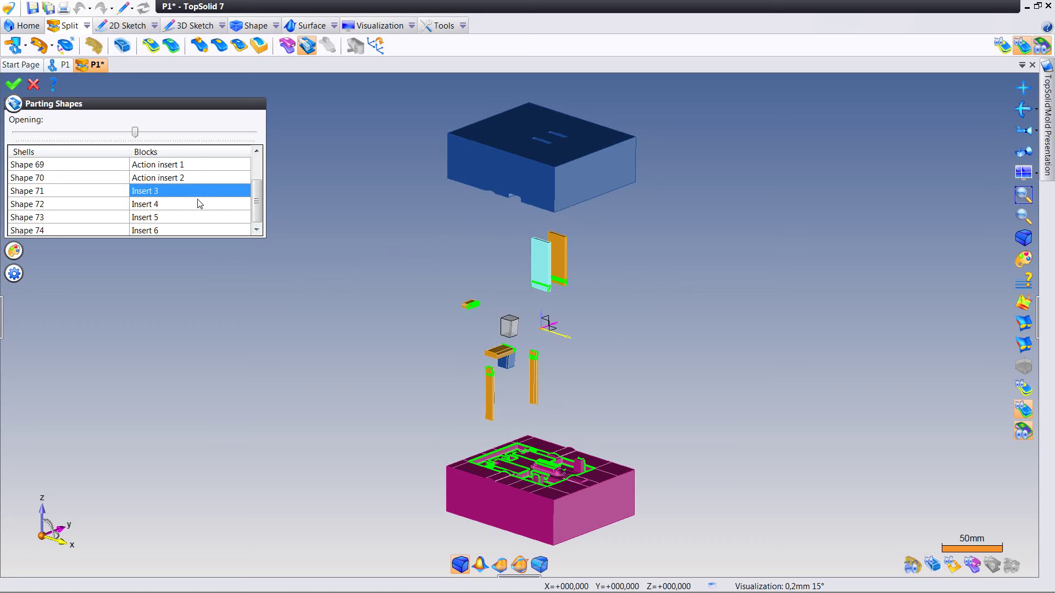
left_click(194, 219)
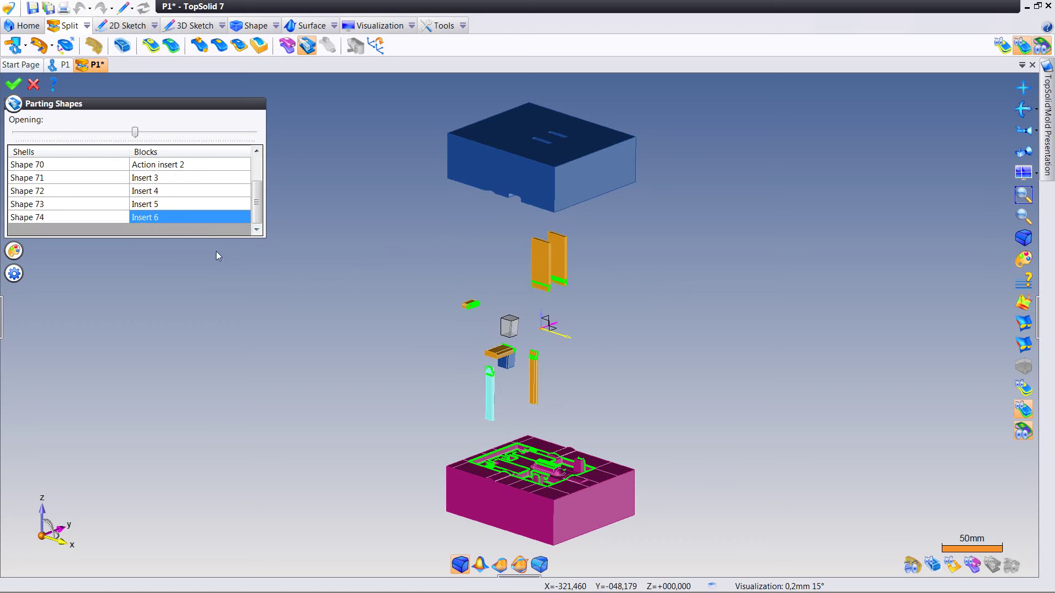
Step: Close the exploded opening between mold pieces and confirm the parting shapes
mouse_move(135, 134)
left_mouse_down()
mouse_move(74, 134)
mouse_move(101, 134)
left_mouse_up()
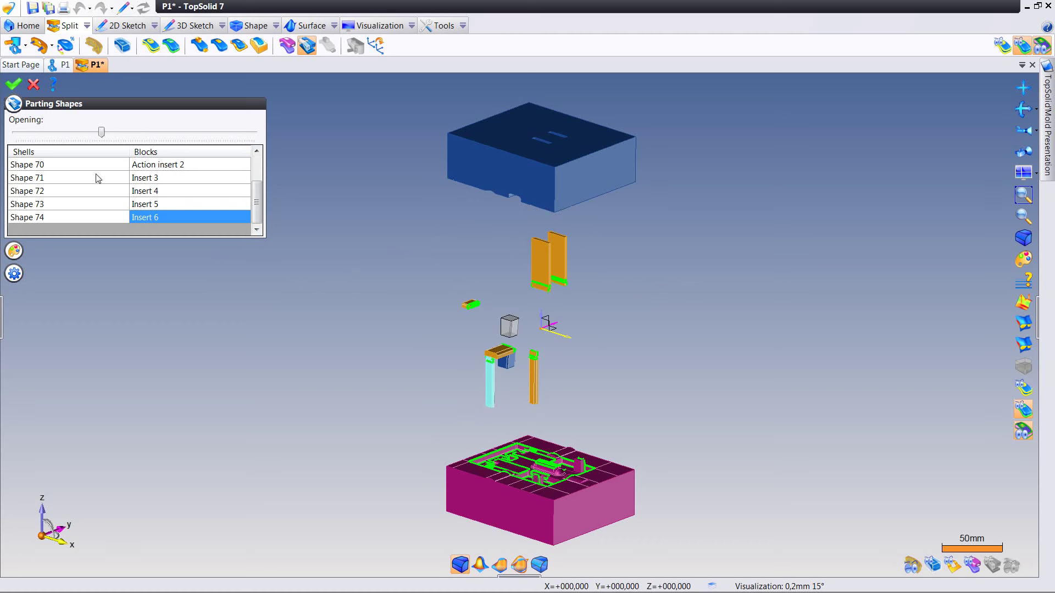
right_click(320, 166)
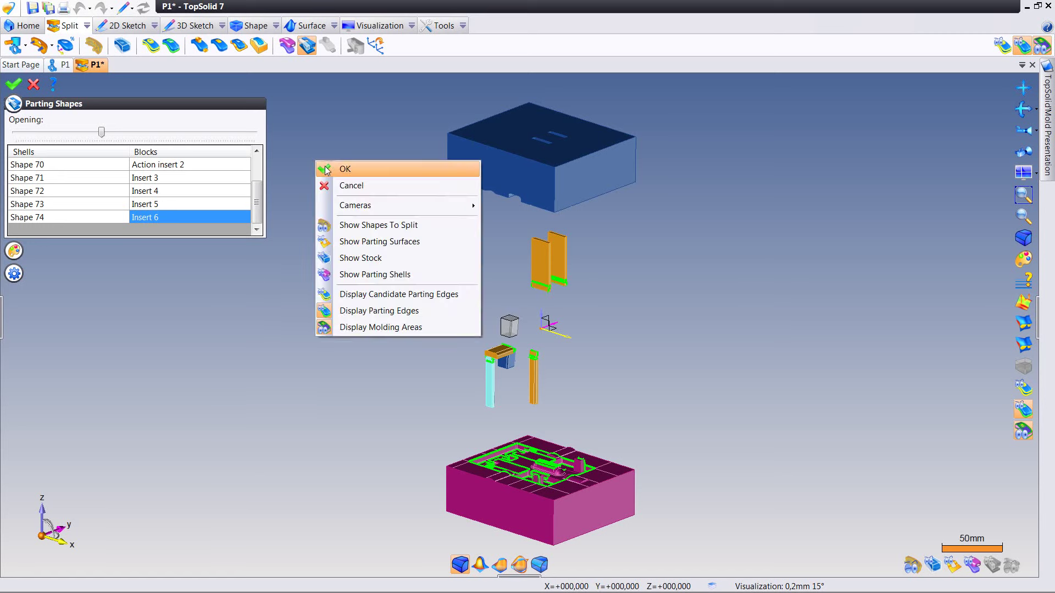
left_click(318, 171)
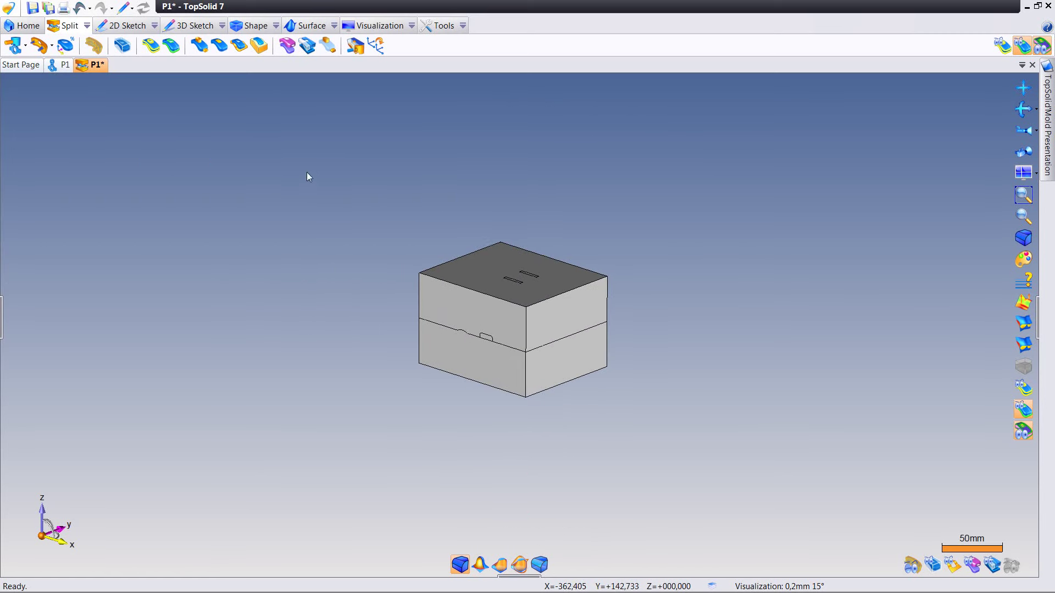
Step: Derive core, cavity, action insert and insert blocks as separate parts and confirm
left_click(355, 47)
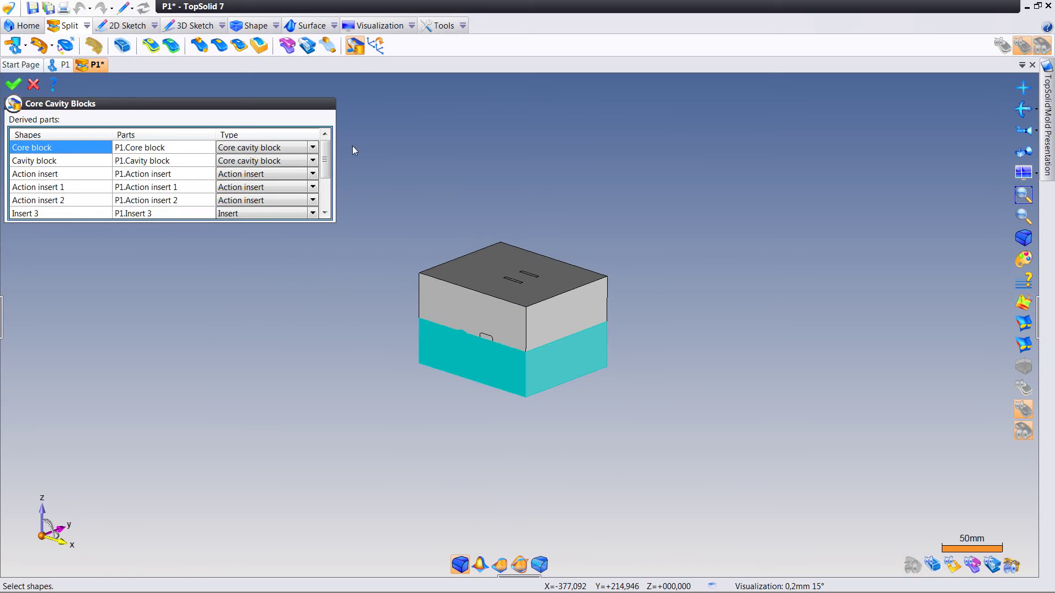
mouse_move(328, 163)
left_mouse_down()
mouse_move(329, 175)
mouse_move(327, 149)
left_mouse_up()
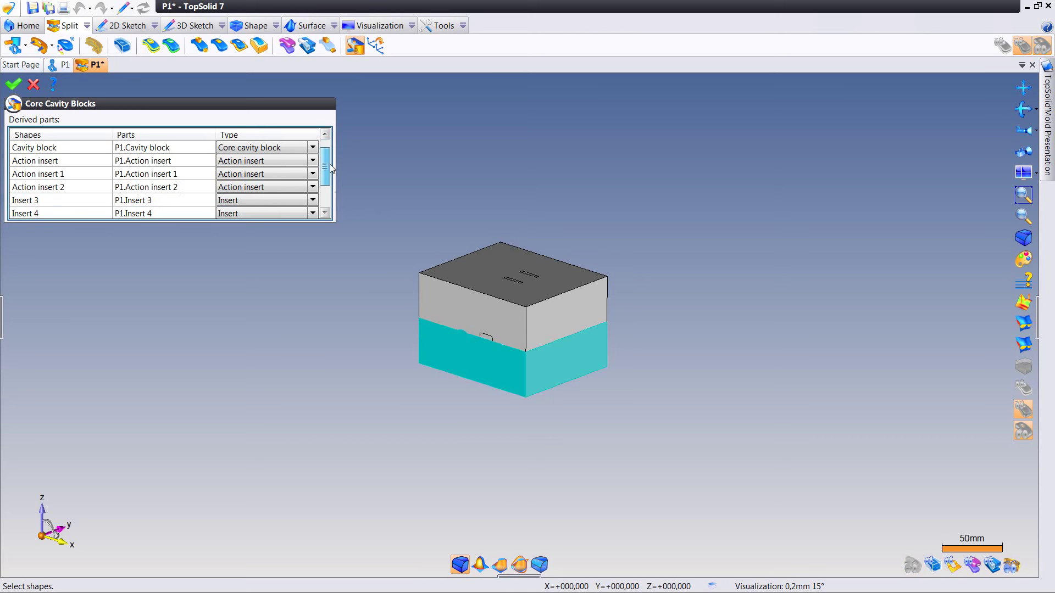
right_click(410, 159)
left_click(410, 161)
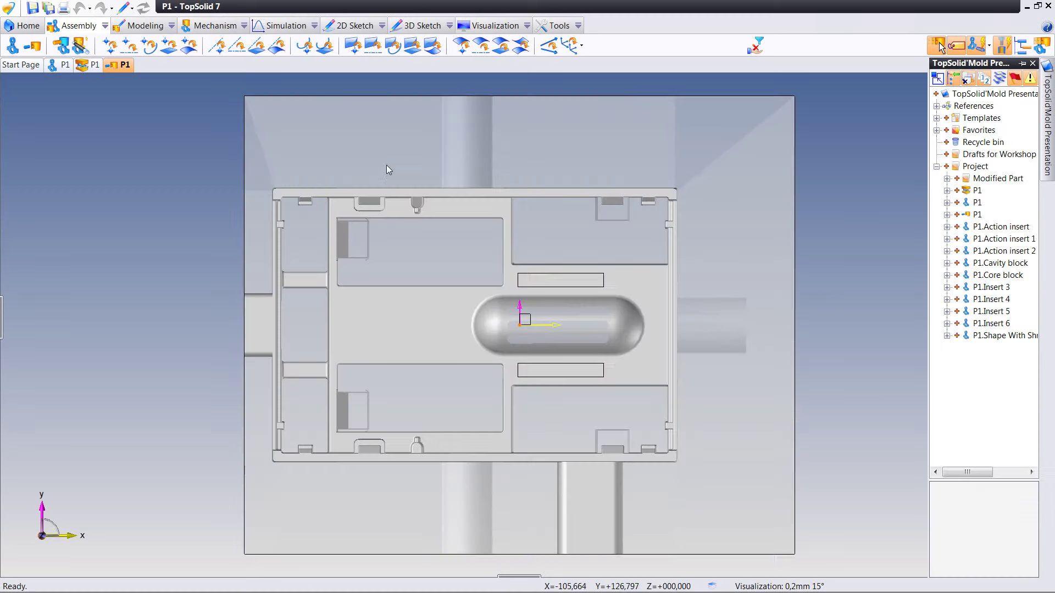
Step: Select Insert 3–6 and all action inserts in the assembly's Parts list
mouse_move(400, 260)
middle_mouse_down()
mouse_move(399, 155)
mouse_move(420, 226)
mouse_move(347, 266)
middle_mouse_up()
scroll(347, 266, "down", 3)
middle_click_drag(388, 191, 363, 189)
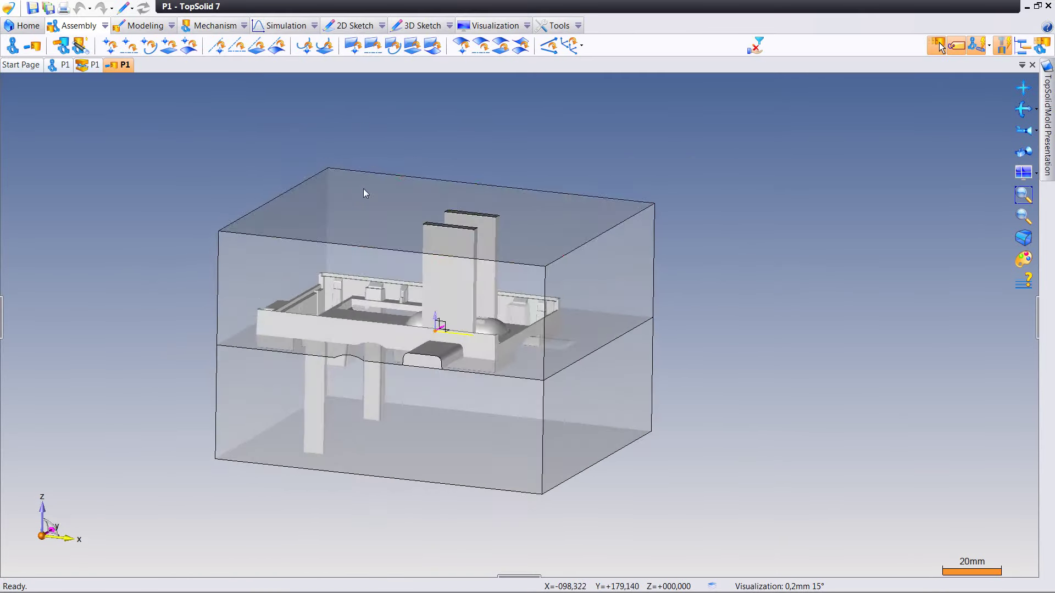
left_click(3, 330)
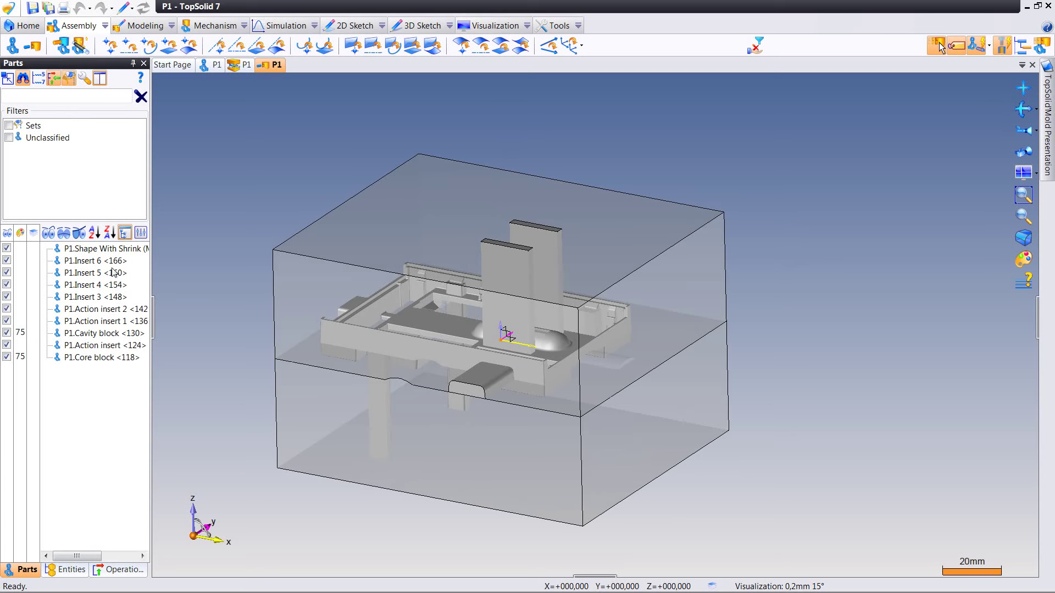
left_click_drag(110, 297, 111, 260)
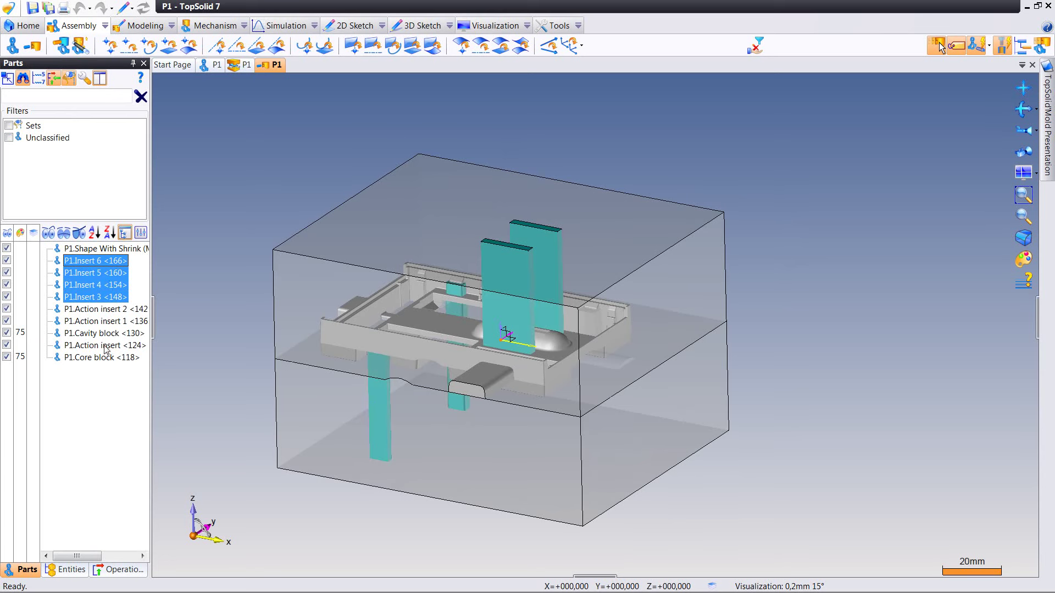
left_click(115, 324, "shift")
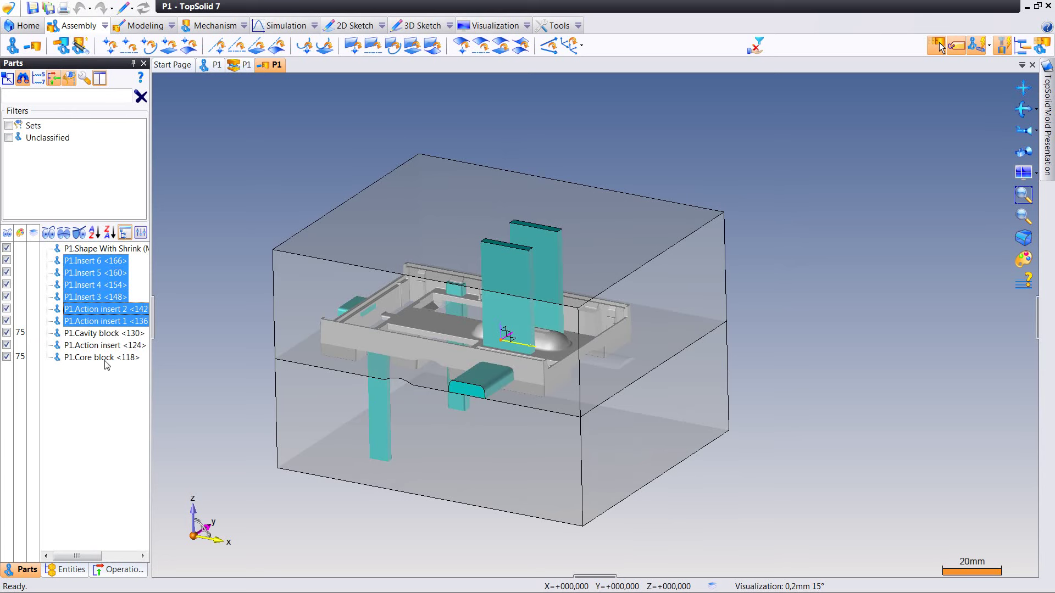
left_click(109, 346, "ctrl")
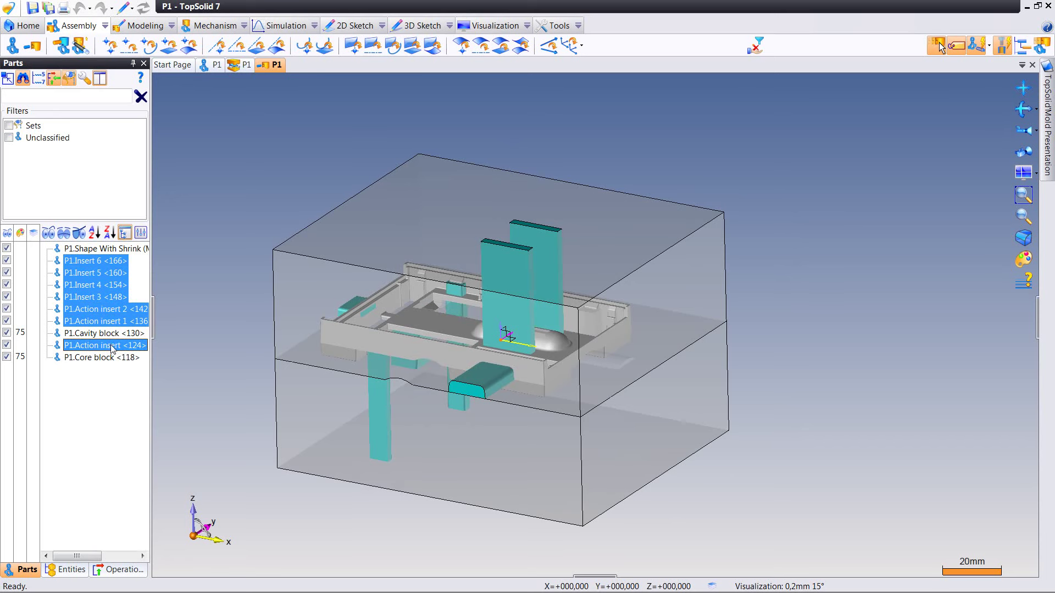
right_click(117, 350)
Step: Make the inserts and action inserts yellow and fully opaque
left_click(131, 366)
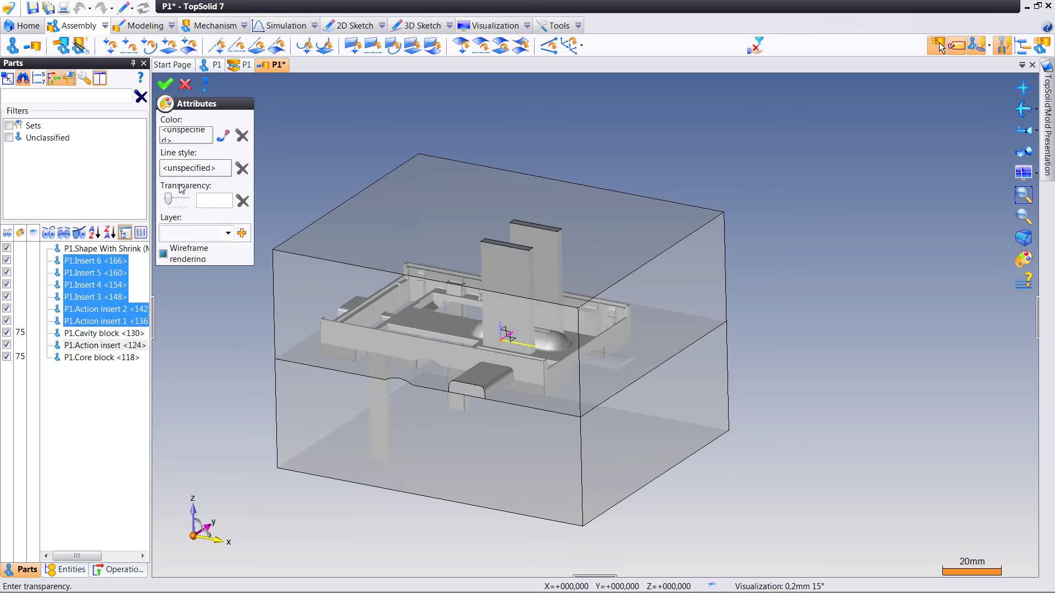
left_click(188, 138)
left_click(396, 241)
left_click(392, 394)
mouse_move(168, 199)
left_mouse_down()
mouse_move(178, 202)
mouse_move(165, 203)
left_mouse_up()
right_click(284, 175)
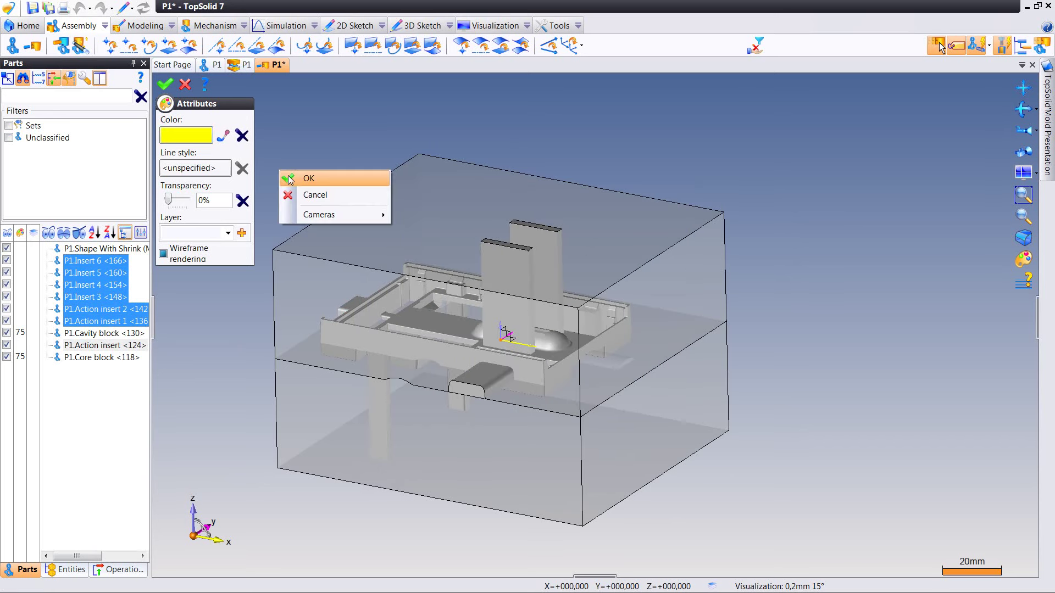
left_click(292, 177)
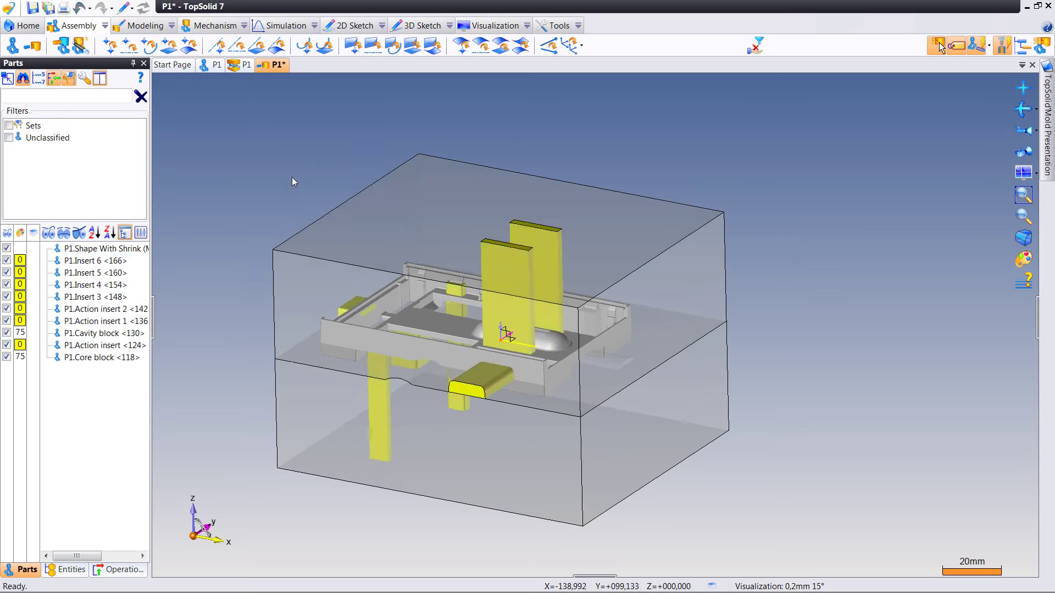
Step: Give the cavity block light cyan colour at 40% transparency
right_click(113, 332)
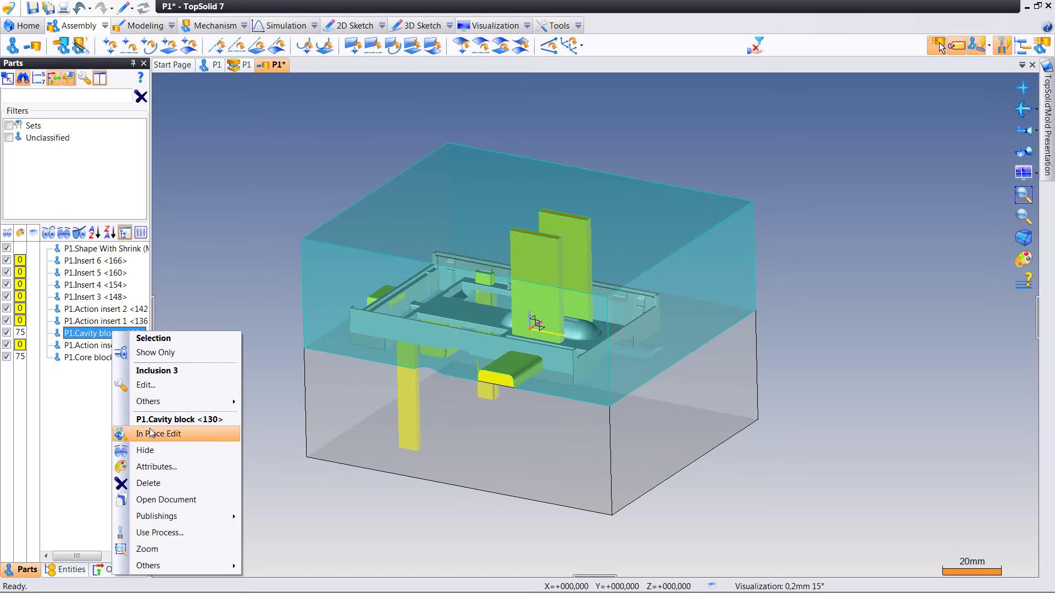
left_click(157, 467)
left_click(195, 139)
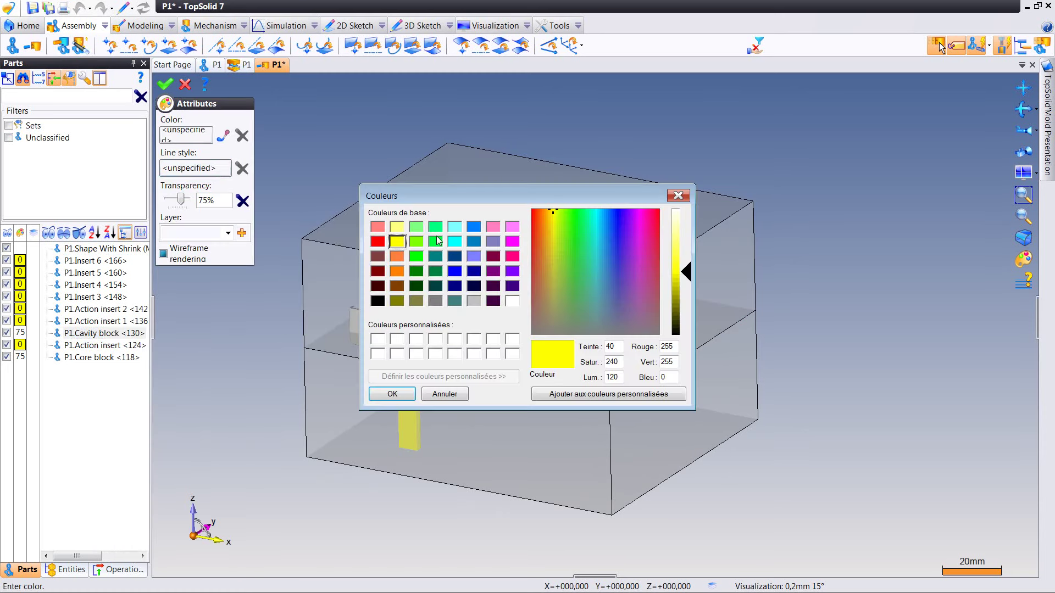
left_click(454, 227)
left_click(391, 394)
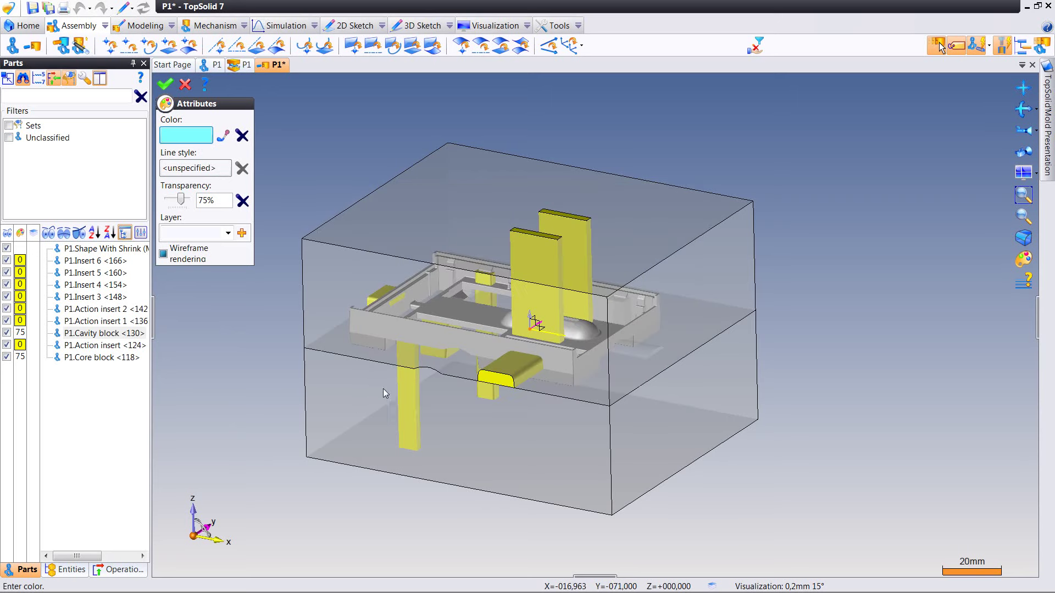
left_click_drag(186, 202, 177, 203)
right_click(287, 180)
left_click(314, 188)
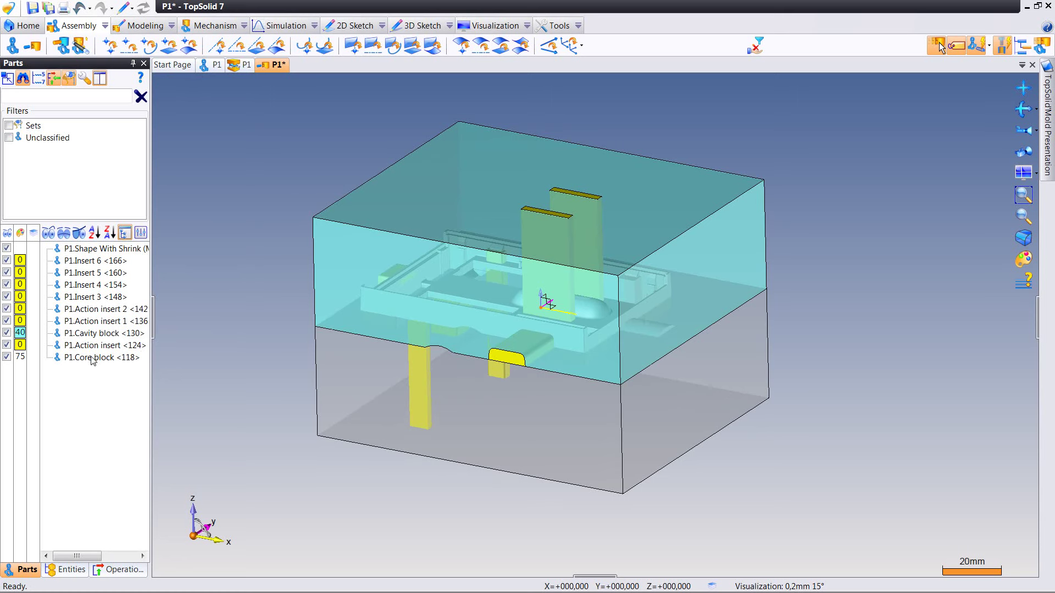
Step: Give the core block pink colour at 40% transparency and inspect the colours
right_click(92, 360)
left_click(142, 484)
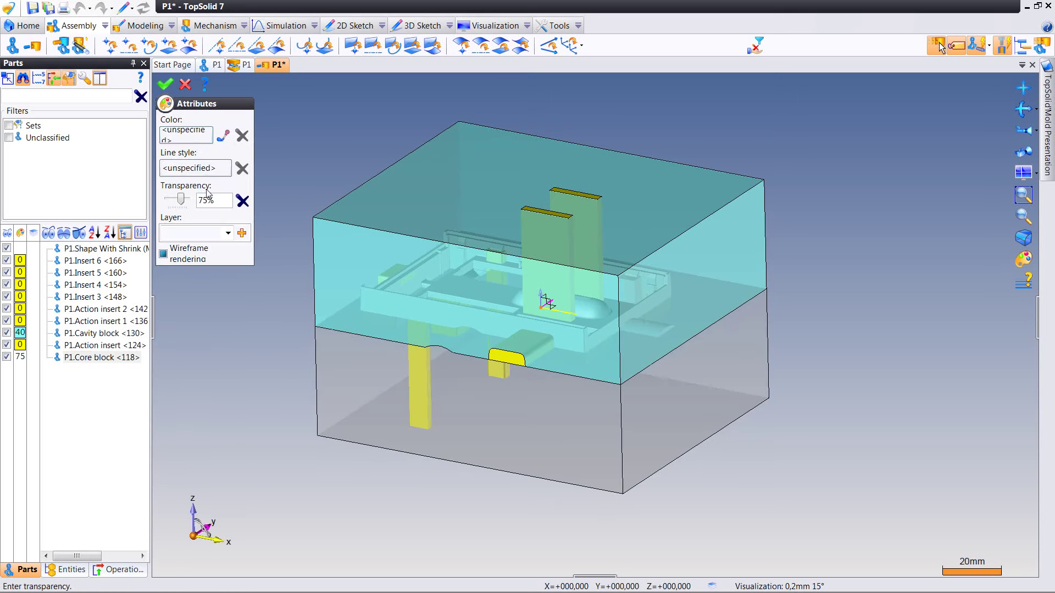
left_click(195, 140)
left_click(494, 227)
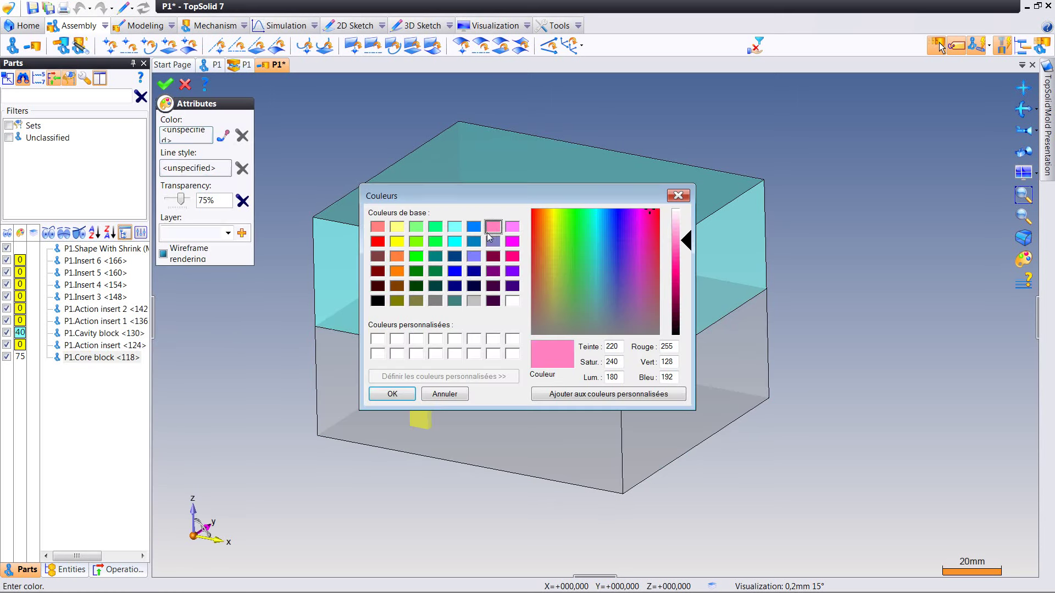
left_click(391, 394)
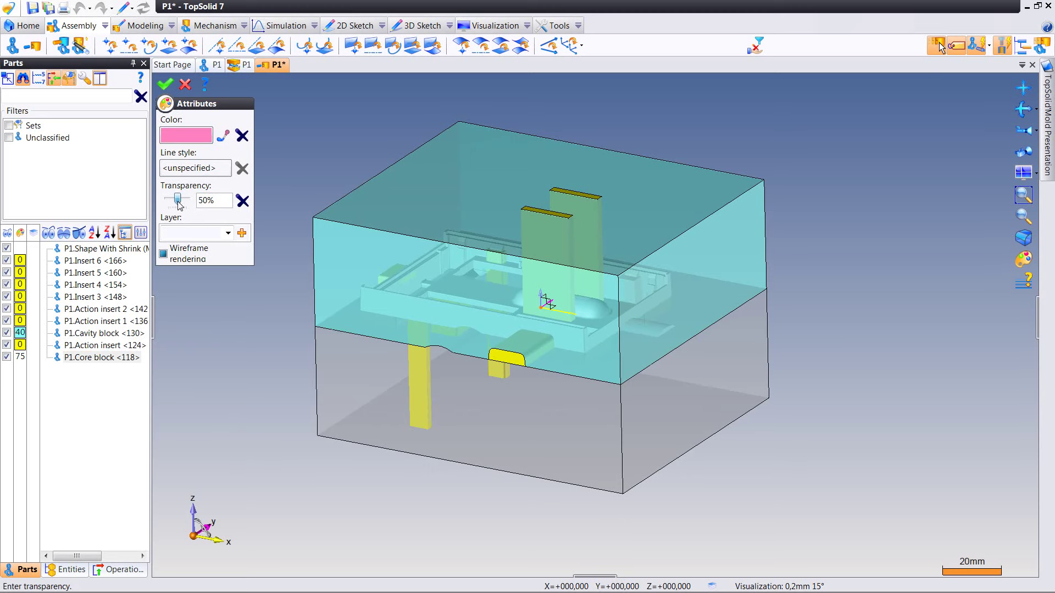
key("Return")
mouse_move(252, 323)
middle_mouse_down()
mouse_move(325, 330)
mouse_move(306, 299)
mouse_move(282, 290)
mouse_move(271, 320)
middle_mouse_up()
scroll(259, 282, "up", 2)
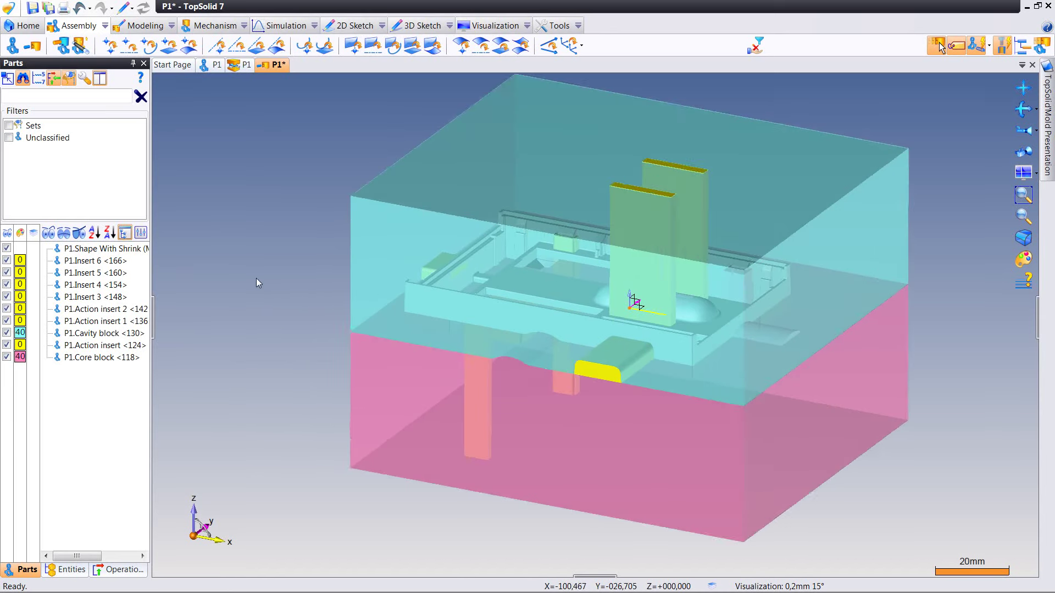